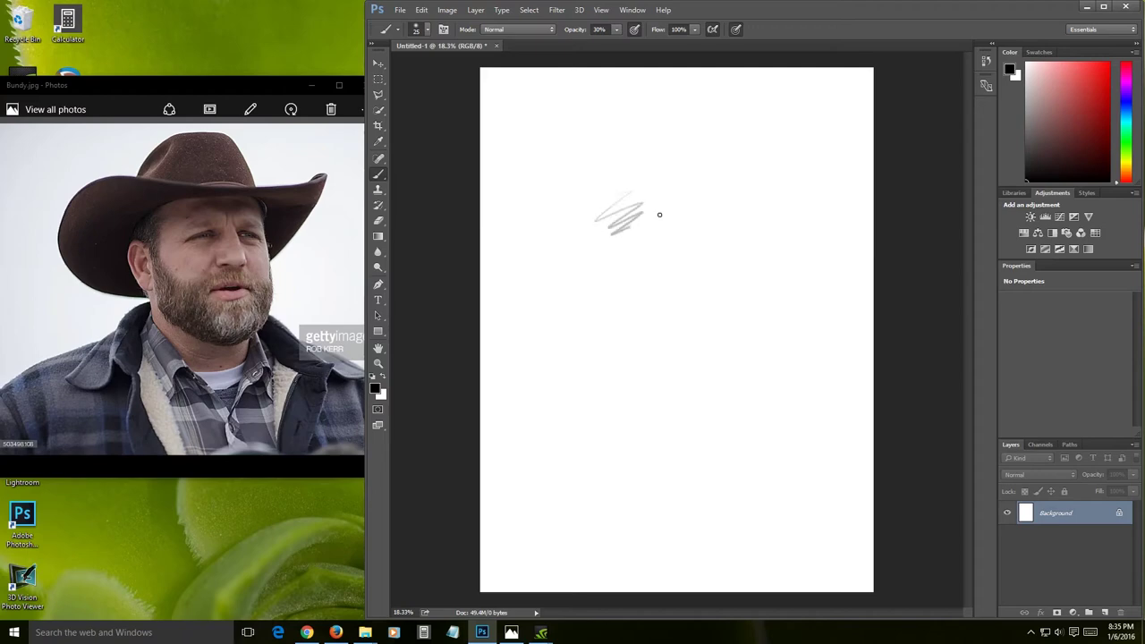
- Undo the test scribble and lightly sketch the head outline, with the jaw, chin, cheek and forehead curves
key(ctrl+z)
drag(593, 274, 614, 382)
mouse_move(674, 413)
mouse_down()
mouse_move(715, 417)
mouse_move(750, 372)
mouse_up()
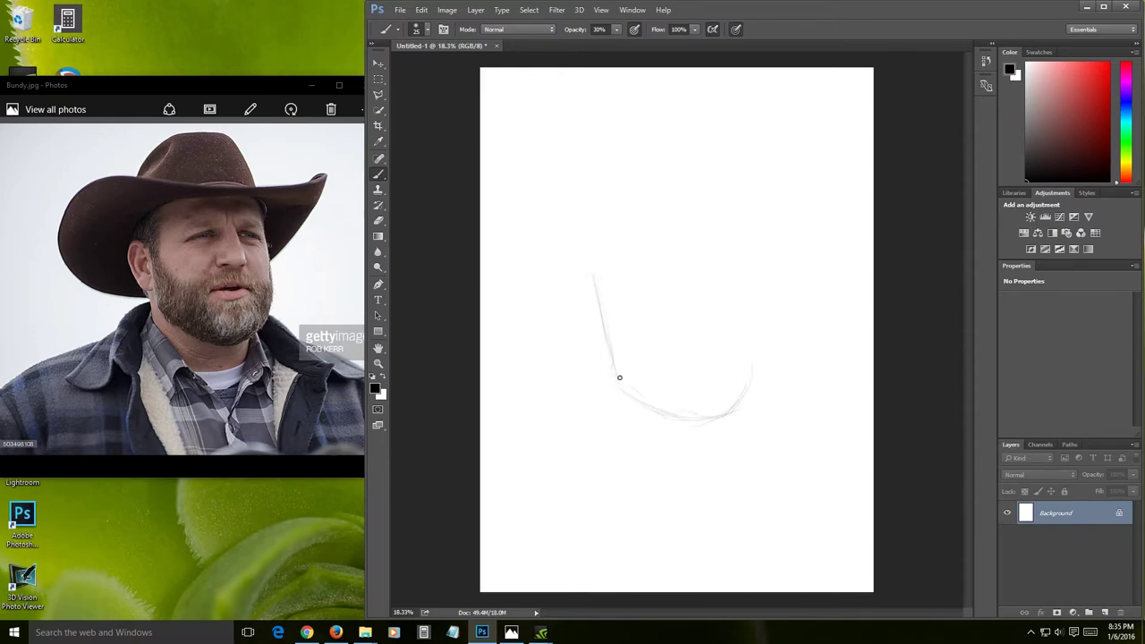
mouse_move(761, 369)
mouse_down()
mouse_move(758, 336)
mouse_move(759, 380)
mouse_move(743, 394)
mouse_move(758, 349)
mouse_move(738, 270)
mouse_up()
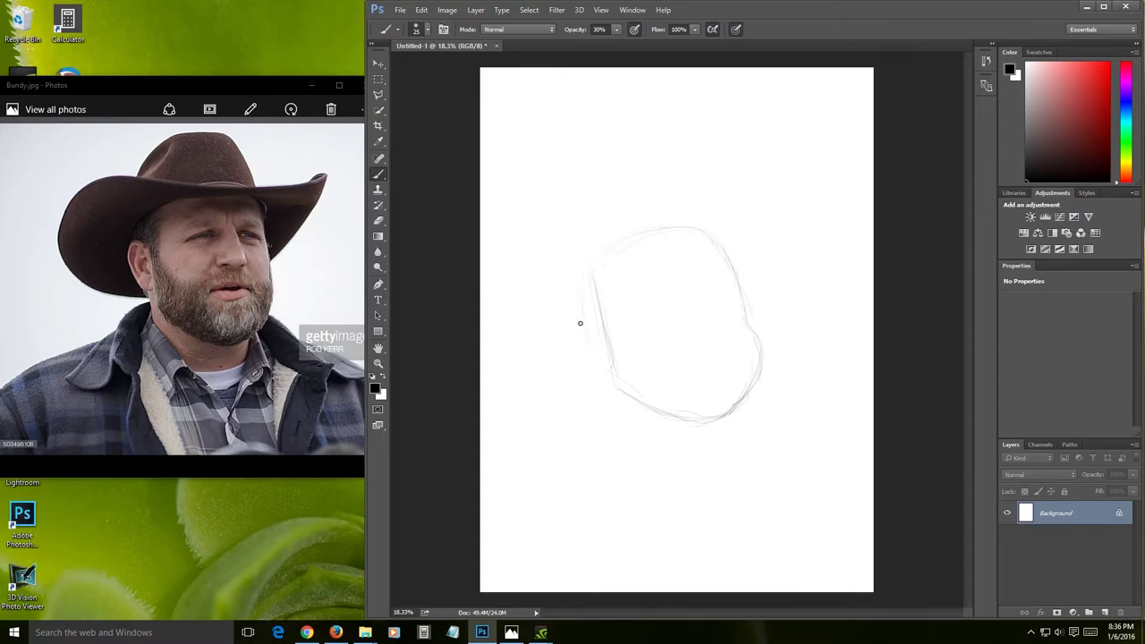
- Sketch the back of the neck and darken the outline along the jaw, chin and far cheek
drag(614, 418, 593, 353)
drag(600, 309, 611, 381)
mouse_move(657, 417)
mouse_down()
mouse_move(686, 428)
mouse_move(731, 411)
mouse_move(684, 420)
mouse_move(730, 406)
mouse_move(759, 353)
mouse_up()
mouse_move(742, 312)
mouse_down()
mouse_move(714, 241)
mouse_move(731, 272)
mouse_up()
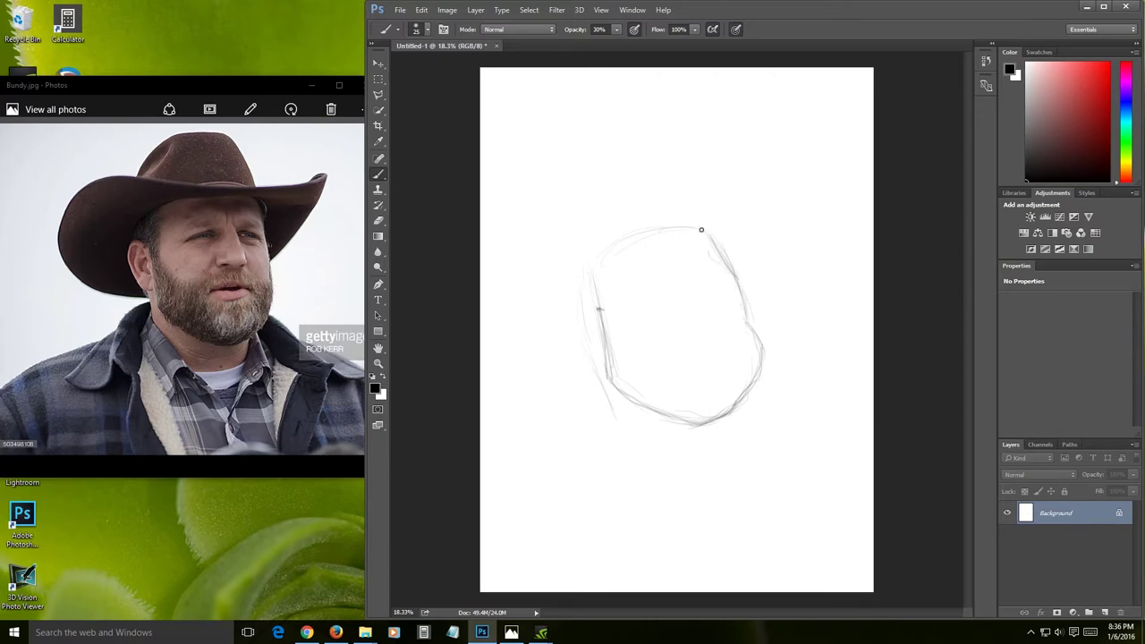
- Refine the far forehead contour and erase the stray lines outside it
drag(700, 231, 737, 298)
drag(721, 243, 735, 236)
click(377, 220)
mouse_move(728, 248)
mouse_down()
mouse_move(721, 215)
mouse_move(740, 267)
mouse_move(706, 220)
mouse_move(711, 234)
mouse_move(751, 236)
mouse_up()
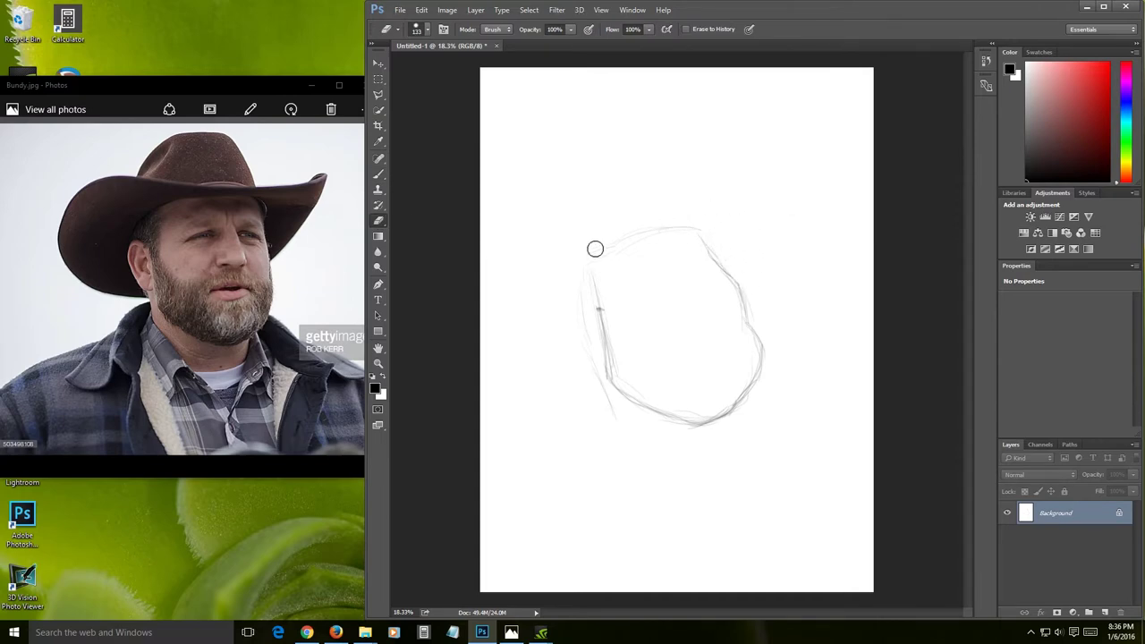
- Sketch the ear and the back of the head up to the hairline, and erase stray marks around it
key(b)
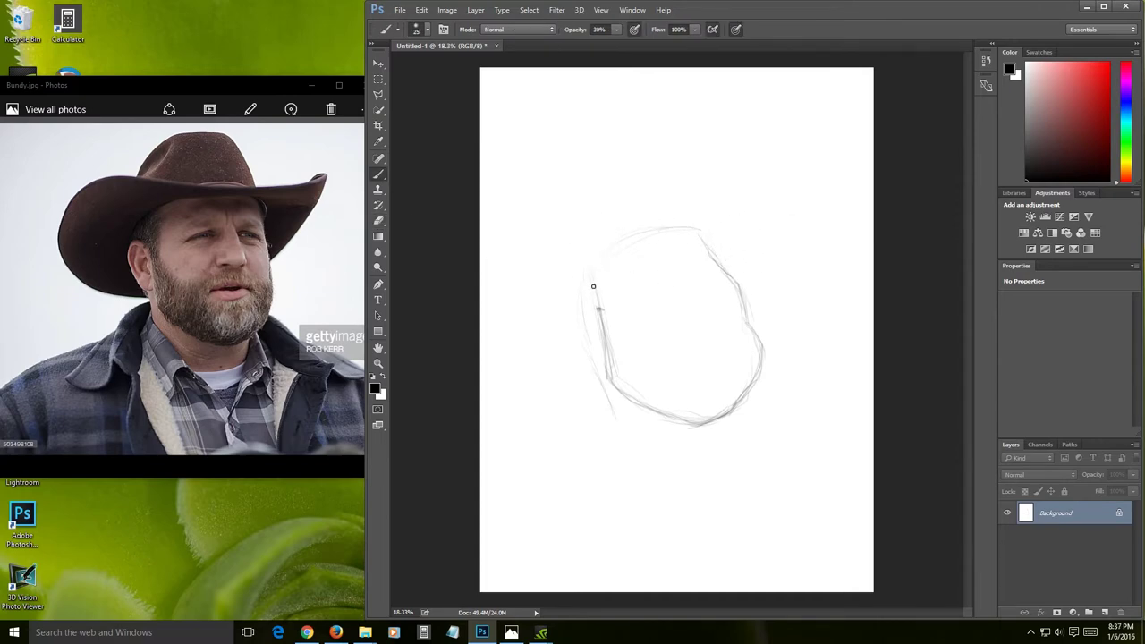
drag(615, 248, 586, 276)
mouse_move(593, 302)
mouse_down()
mouse_move(588, 341)
mouse_move(579, 313)
mouse_move(575, 324)
mouse_move(595, 302)
mouse_move(579, 310)
mouse_move(584, 331)
mouse_move(578, 325)
mouse_move(592, 349)
mouse_up()
drag(601, 347, 579, 329)
mouse_move(587, 271)
mouse_down()
mouse_move(626, 237)
mouse_move(613, 240)
mouse_move(667, 230)
mouse_move(628, 237)
mouse_move(698, 238)
mouse_move(696, 228)
mouse_move(658, 235)
mouse_up()
key(e)
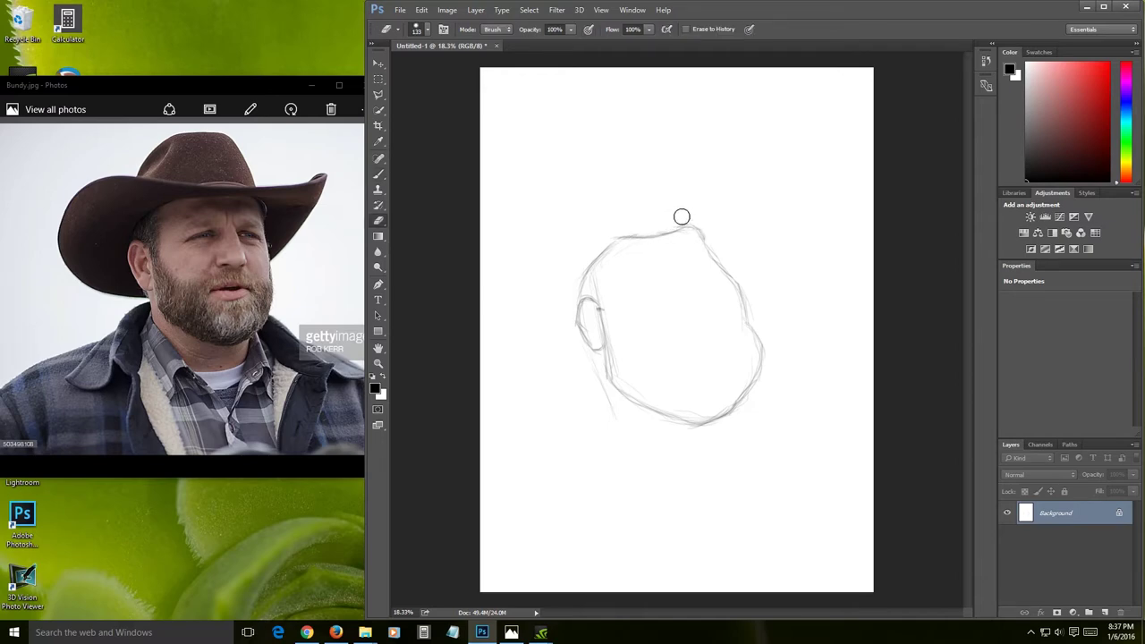
- Add the front and back neck lines, firm up the forehead contour, and erase stray marks beside the cheek
key(b)
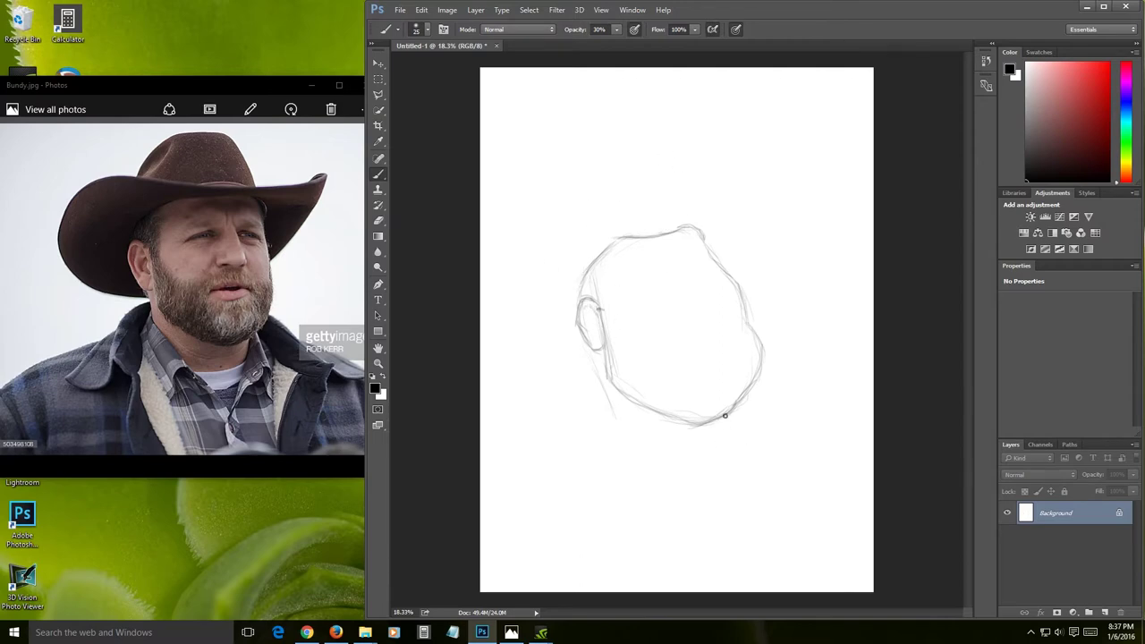
drag(721, 415, 717, 442)
drag(595, 356, 613, 420)
drag(701, 243, 744, 321)
key(e)
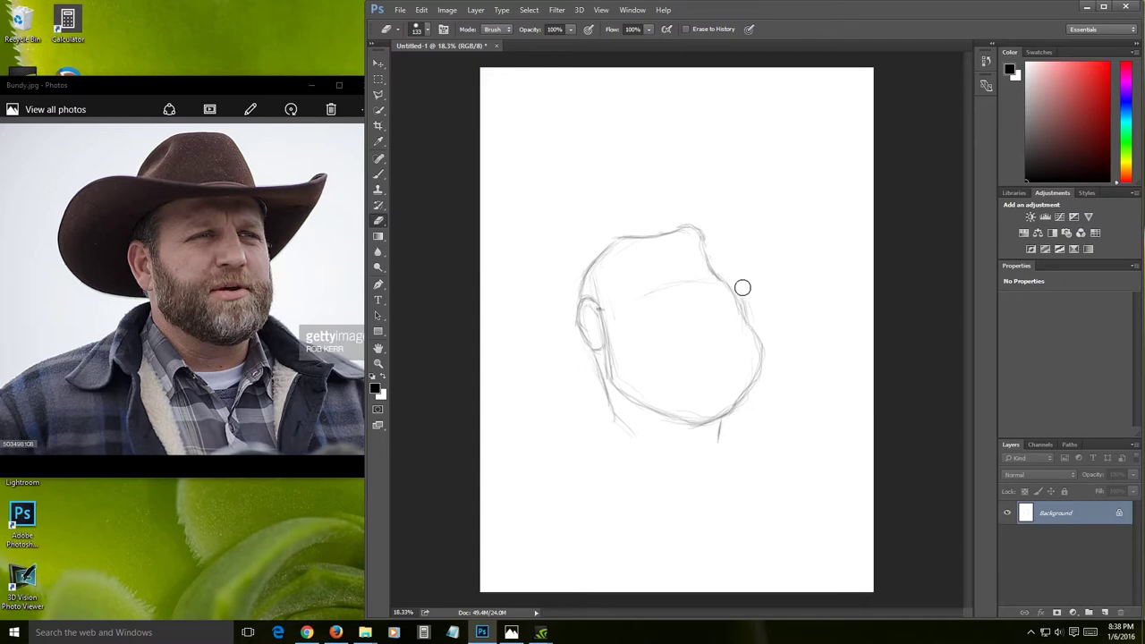
- Sketch the hair, the far eyebrow, the nose bridge and light beard guidelines, undoing the last unwanted stroke
key(b)
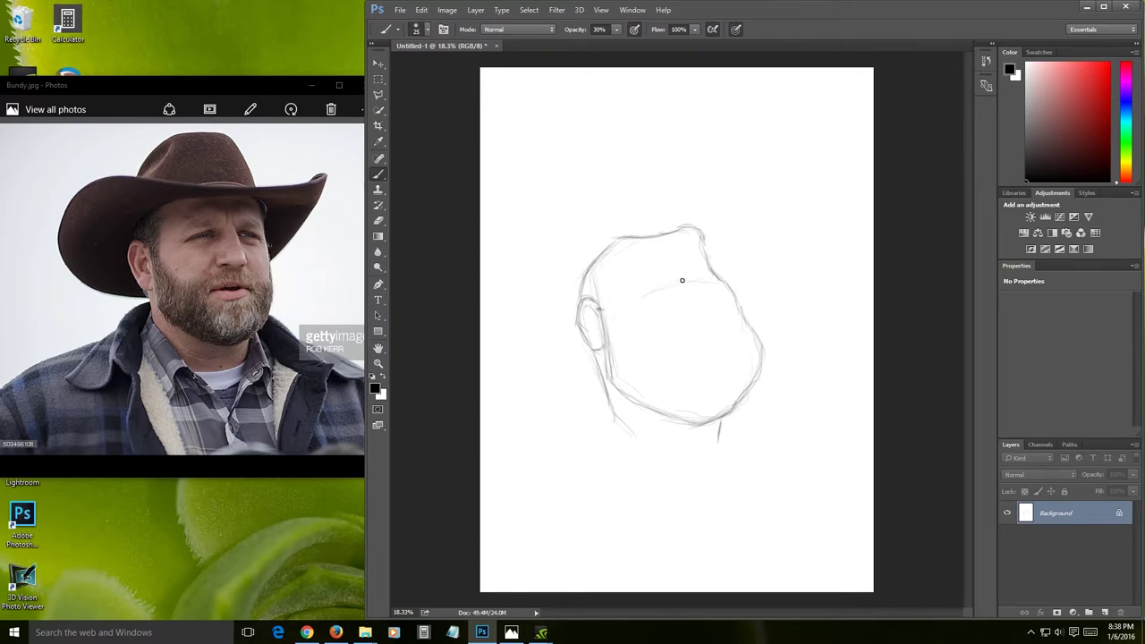
right_click(685, 280)
key(Escape)
mouse_move(705, 265)
mouse_down()
mouse_move(687, 274)
mouse_move(698, 266)
mouse_up()
drag(683, 277, 678, 267)
drag(685, 277, 701, 313)
key(ctrl+z)
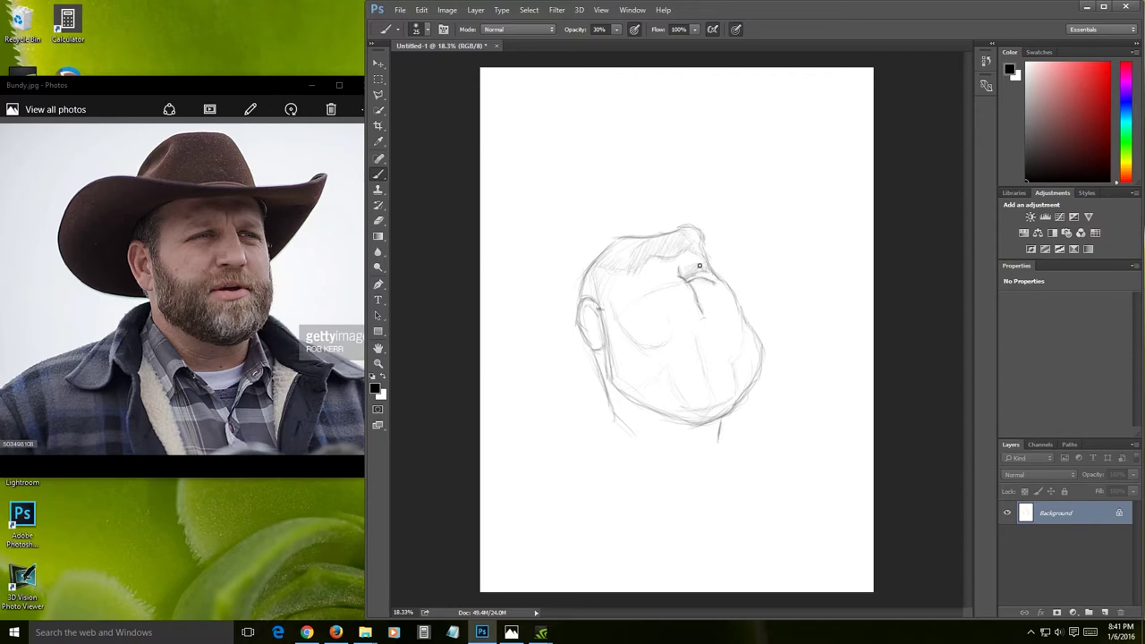
- Erase the rough line beneath the far eyebrow and redraw the far eye there
key(e)
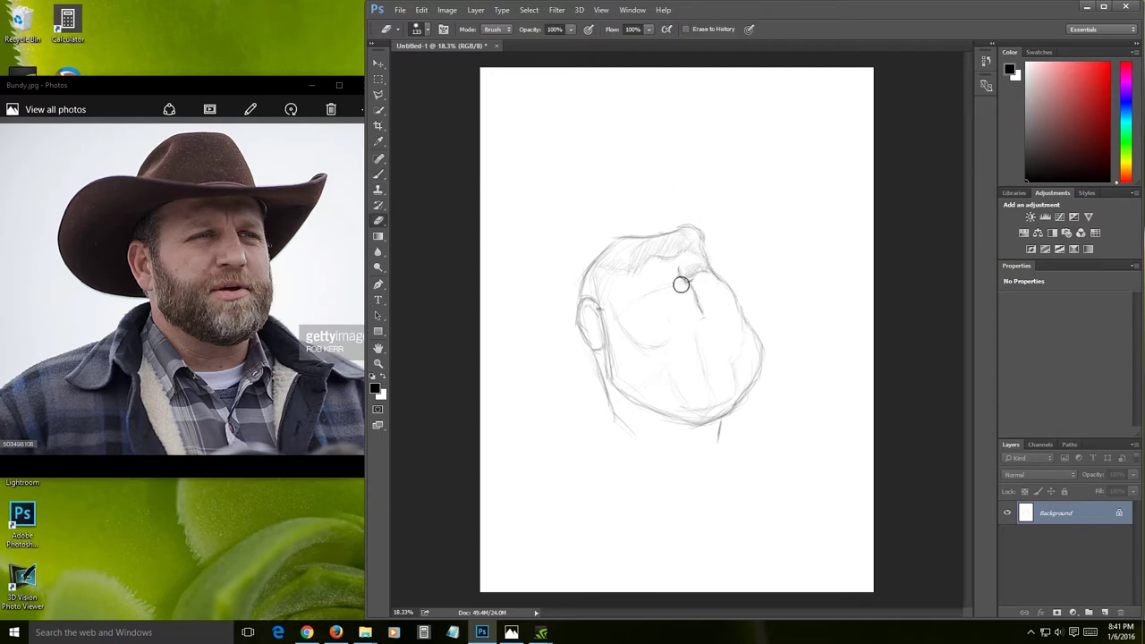
key(b)
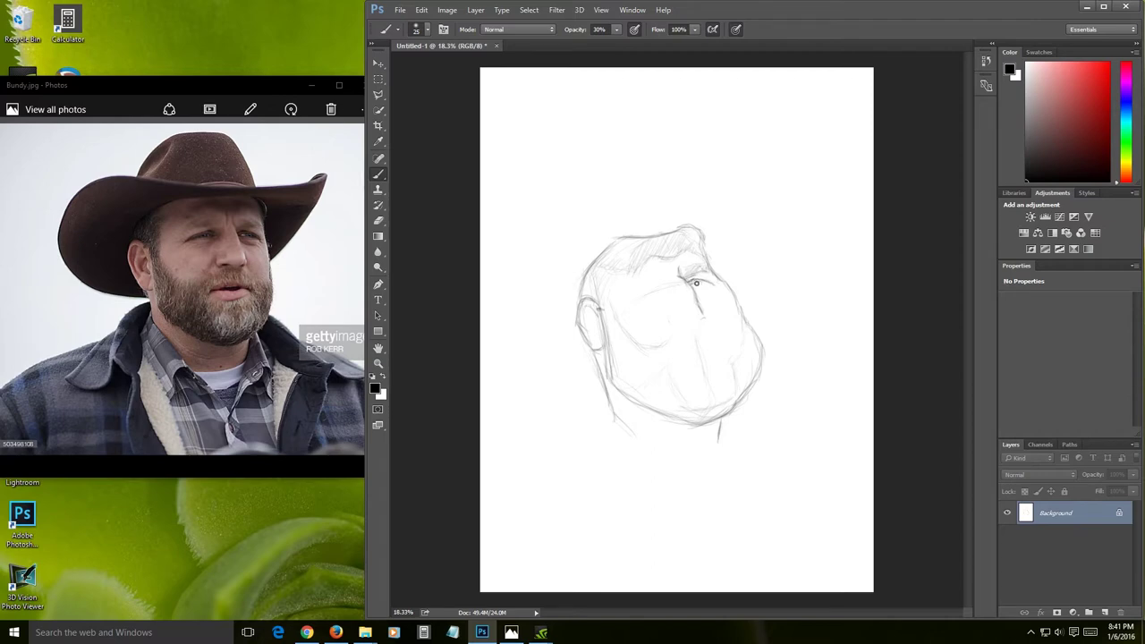
drag(692, 285, 717, 284)
- Save the drawing as WildlifeRefugeGuy in Photoshop format, in the Podcast2 folder inside Podcasts on drive G
key(ctrl+s)
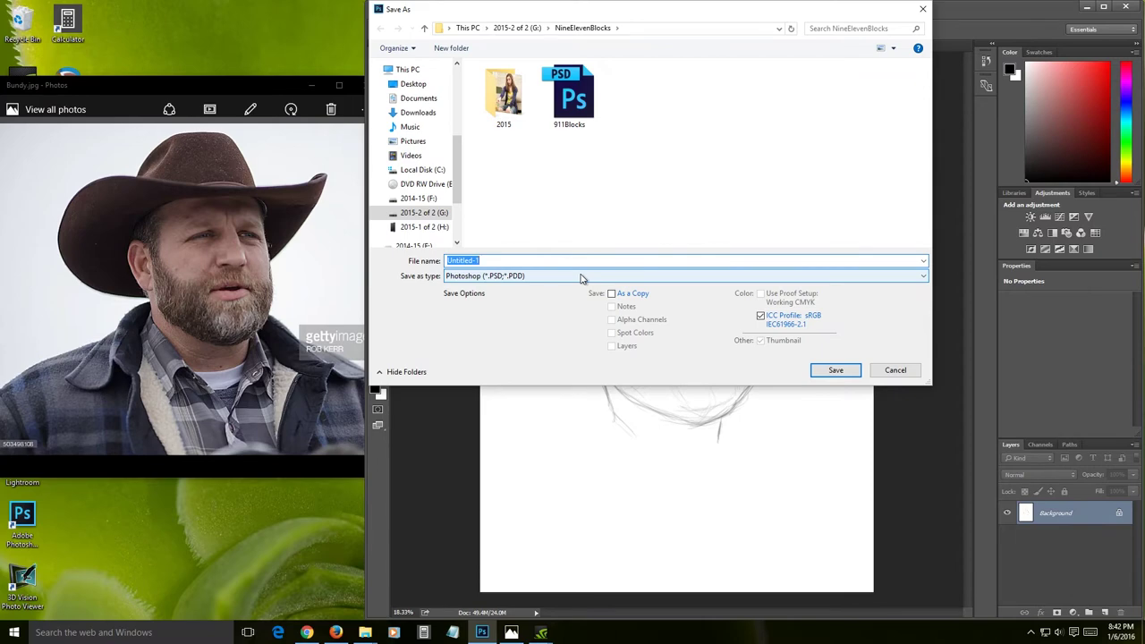
text(WildlifeRefugeGuy)
click(518, 28)
scroll(515, 183, down, 3)
double_click(516, 186)
click(381, 27)
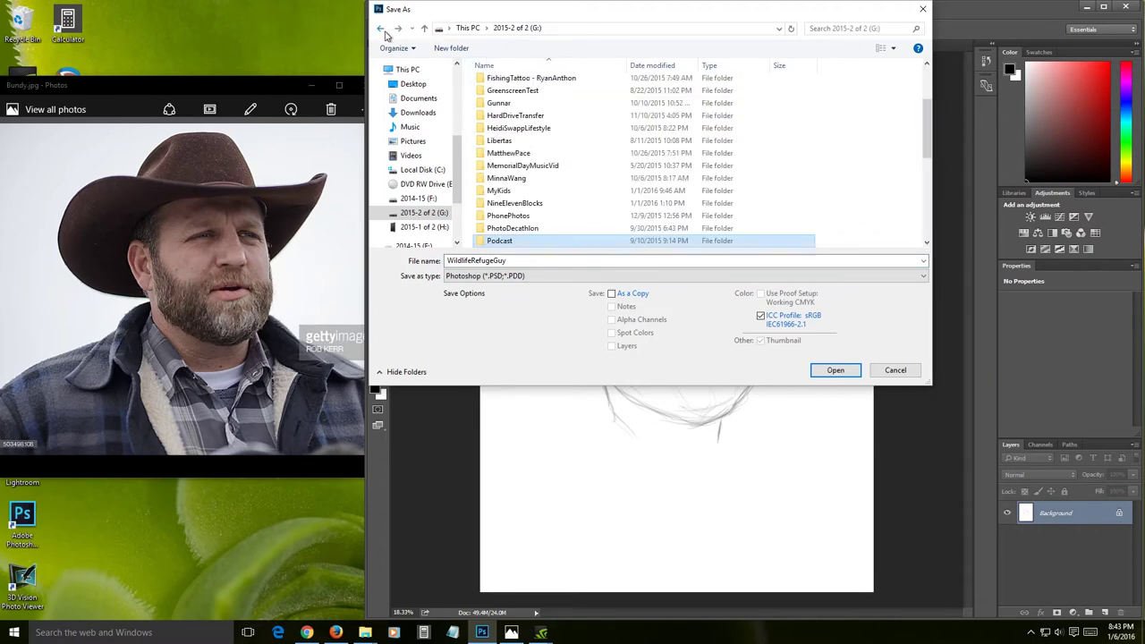
double_click(500, 216)
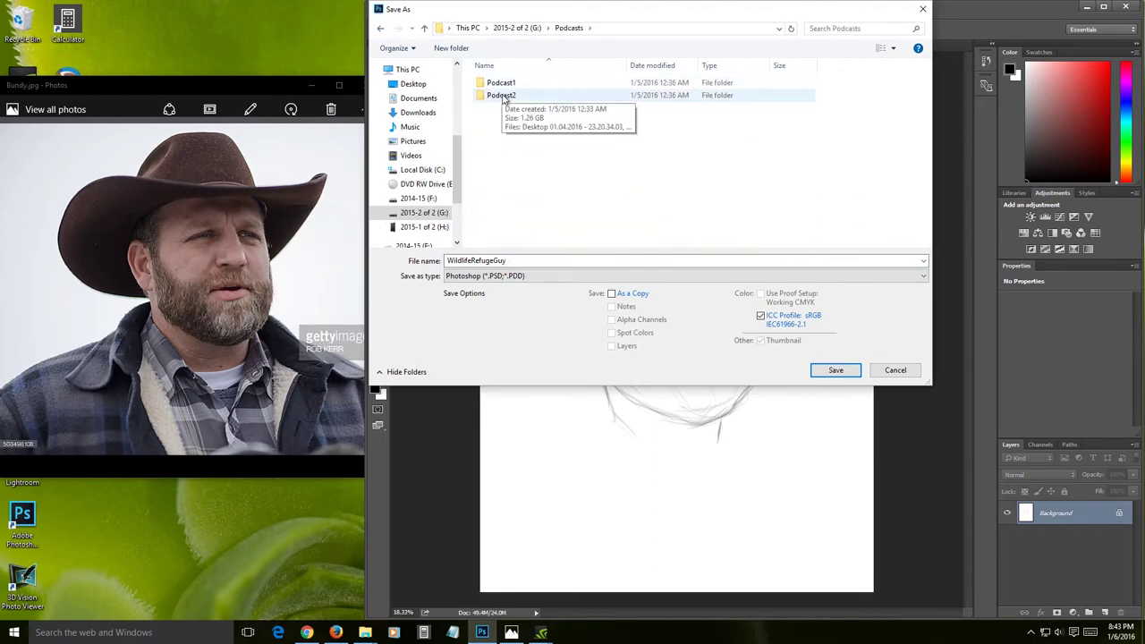
double_click(501, 95)
click(834, 370)
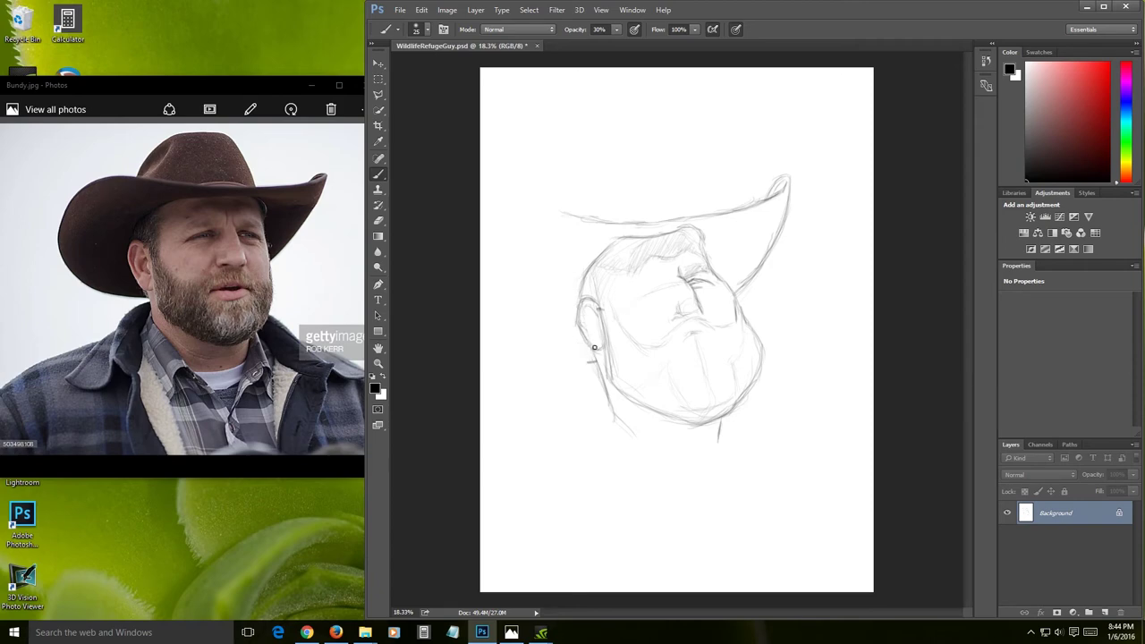
key(ctrl+z)
mouse_move(594, 353)
mouse_down()
mouse_move(579, 355)
mouse_move(555, 324)
mouse_up()
mouse_move(546, 334)
mouse_down()
mouse_move(515, 334)
mouse_move(565, 332)
mouse_up()
key(ctrl+alt+z)
key(ctrl+alt+z)
key(ctrl+alt+z)
key(ctrl+alt+z)
drag(522, 287, 559, 341)
mouse_move(543, 383)
mouse_down()
mouse_move(546, 343)
mouse_move(559, 338)
mouse_move(561, 351)
mouse_move(533, 332)
mouse_up()
key(ctrl+alt+z)
key(ctrl+alt+z)
key(ctrl+alt+z)
key(ctrl+alt+z)
mouse_move(535, 276)
mouse_down()
mouse_move(547, 268)
mouse_move(528, 296)
mouse_up()
drag(555, 281, 522, 330)
key(ctrl+alt+z)
key(ctrl+alt+z)
drag(539, 326, 549, 318)
key(ctrl+alt+z)
right_click(533, 293)
click(523, 293)
mouse_move(524, 297)
mouse_down()
mouse_move(536, 363)
mouse_move(591, 363)
mouse_move(533, 351)
mouse_up()
key(ctrl+alt+z)
key(ctrl+alt+z)
- Sketch the wide curved hat brim on the ear side, from the crown around to behind the neck
drag(544, 206, 613, 223)
mouse_move(506, 224)
mouse_down()
mouse_move(533, 205)
mouse_move(496, 242)
mouse_up()
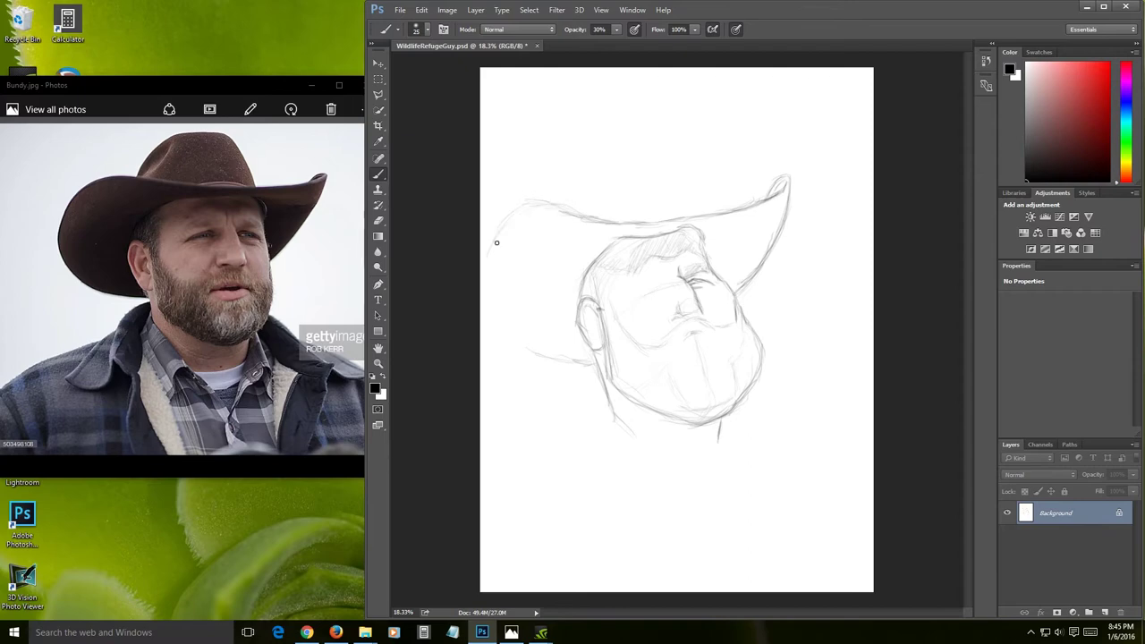
mouse_move(532, 349)
mouse_down()
mouse_move(486, 303)
mouse_move(490, 249)
mouse_move(526, 213)
mouse_move(505, 211)
mouse_move(580, 213)
mouse_move(514, 212)
mouse_move(487, 266)
mouse_move(496, 319)
mouse_move(523, 346)
mouse_move(574, 361)
mouse_move(525, 347)
mouse_move(487, 316)
mouse_move(482, 273)
mouse_move(508, 214)
mouse_up()
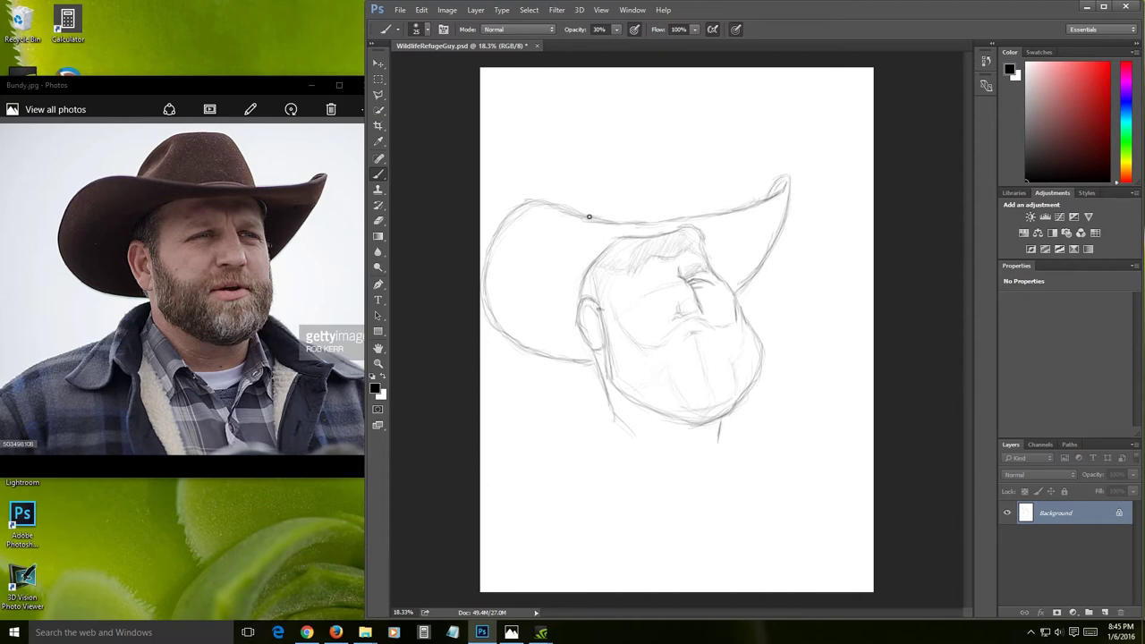
- Sketch the hat's crown above the brim, with its side crease and sloping front
mouse_move(590, 211)
mouse_down()
mouse_move(635, 166)
mouse_move(662, 164)
mouse_move(684, 219)
mouse_up()
mouse_move(591, 215)
mouse_down()
mouse_move(628, 164)
mouse_move(659, 164)
mouse_up()
drag(627, 177, 598, 209)
mouse_move(665, 170)
mouse_down()
mouse_move(685, 219)
mouse_move(729, 211)
mouse_up()
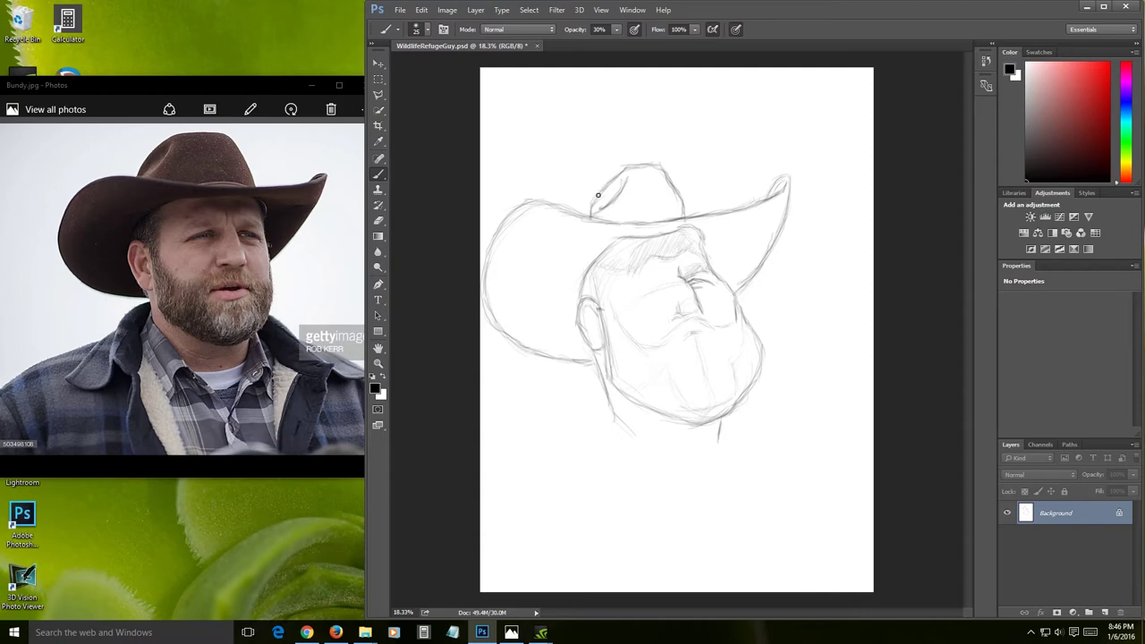
- Erase both outer ends of the hat brim and redraw the ear-side brim narrower, cleaning up stray marks
key(e)
drag(776, 169, 742, 210)
drag(766, 247, 770, 261)
mouse_move(547, 204)
mouse_down()
mouse_move(491, 199)
mouse_move(528, 256)
mouse_up()
key(b)
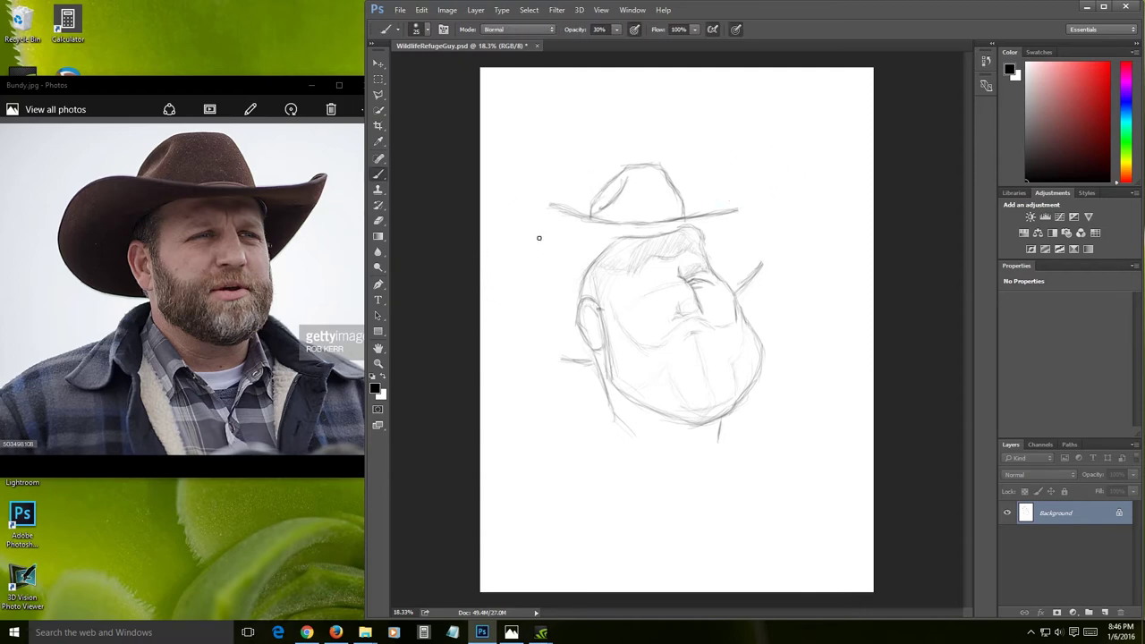
mouse_move(553, 209)
mouse_down()
mouse_move(519, 245)
mouse_move(503, 306)
mouse_move(556, 349)
mouse_move(574, 348)
mouse_move(524, 331)
mouse_move(516, 250)
mouse_up()
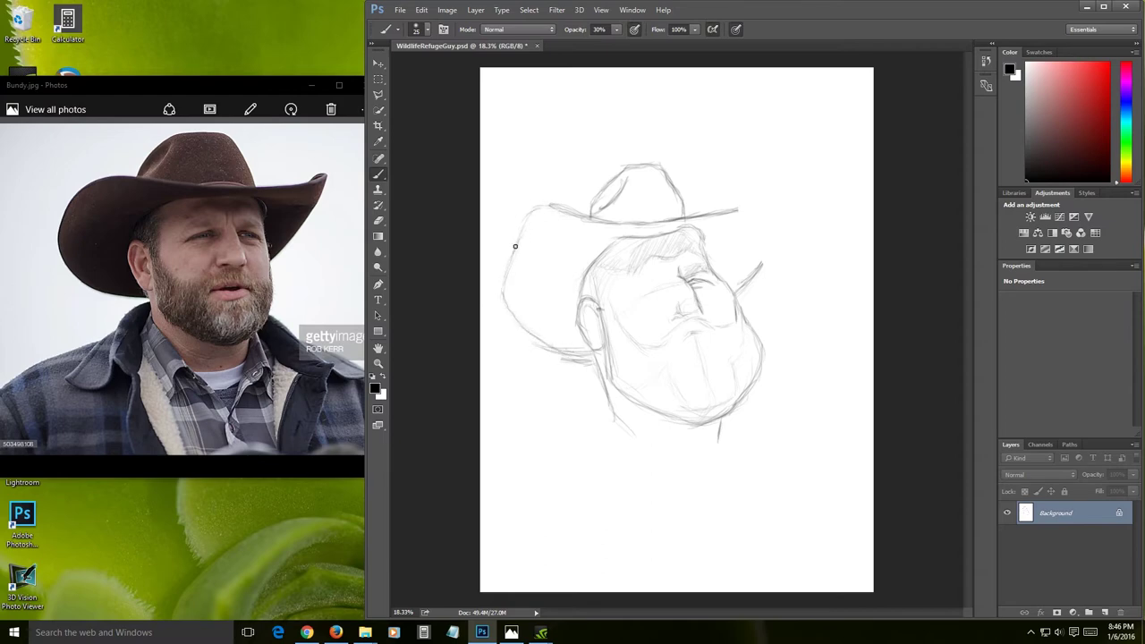
drag(574, 209, 514, 257)
key(e)
drag(507, 179, 555, 174)
- Redraw the far side of the hat brim closer to the face and erase the leftover brim line ends
key(b)
mouse_move(684, 217)
mouse_down()
mouse_move(756, 200)
mouse_move(732, 281)
mouse_move(754, 202)
mouse_up()
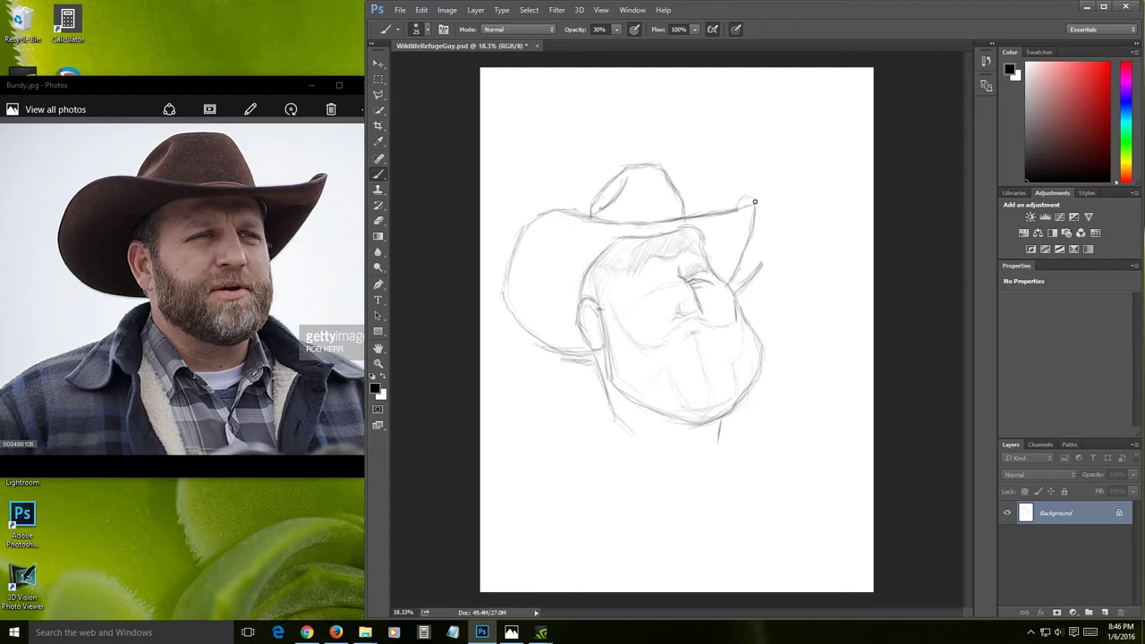
key(e)
mouse_move(755, 272)
mouse_down()
mouse_move(749, 234)
mouse_move(760, 275)
mouse_move(759, 265)
mouse_move(743, 296)
mouse_up()
alt+right_click(752, 235)
drag(598, 351, 564, 363)
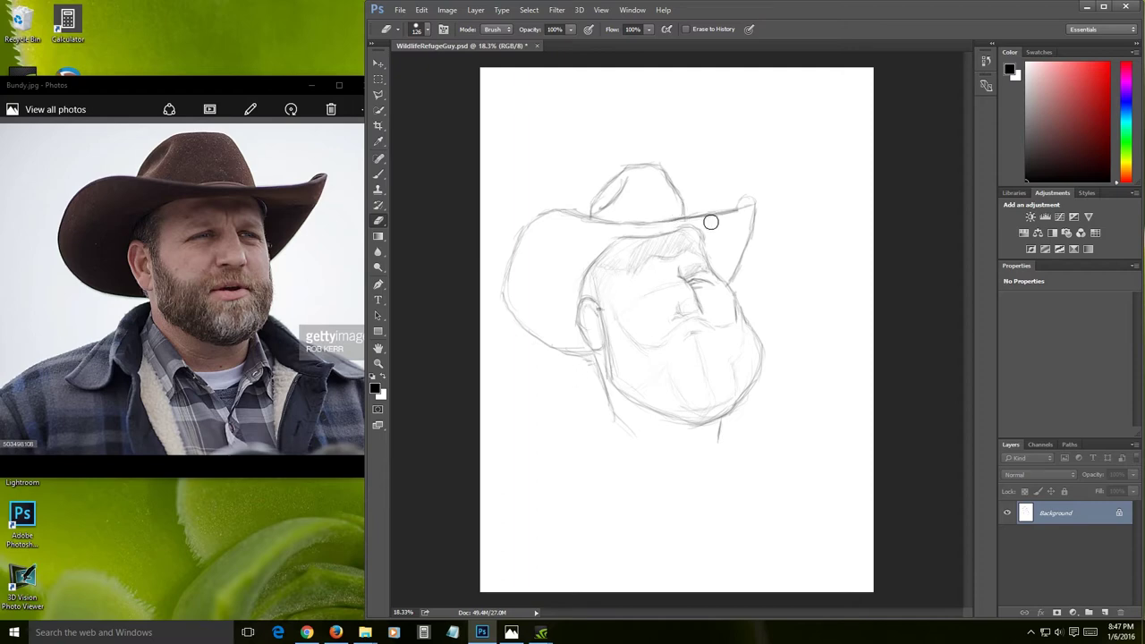
- Erase the far brim's tip and redraw it extending farther out with an upturned end
mouse_move(747, 199)
mouse_down()
mouse_move(760, 226)
mouse_move(752, 199)
mouse_move(735, 208)
mouse_move(782, 187)
mouse_move(777, 217)
mouse_move(731, 284)
mouse_up()
key(b)
key(e)
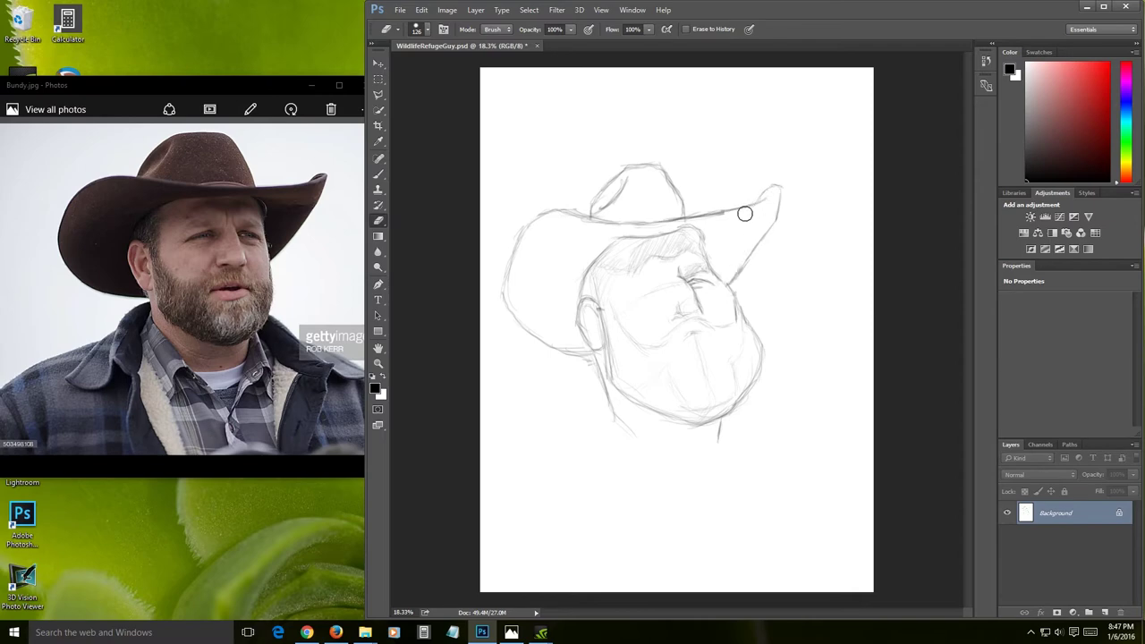
- Sketch the near eye and brow, refine the far eye, and draw the moustache and mouth
key(b)
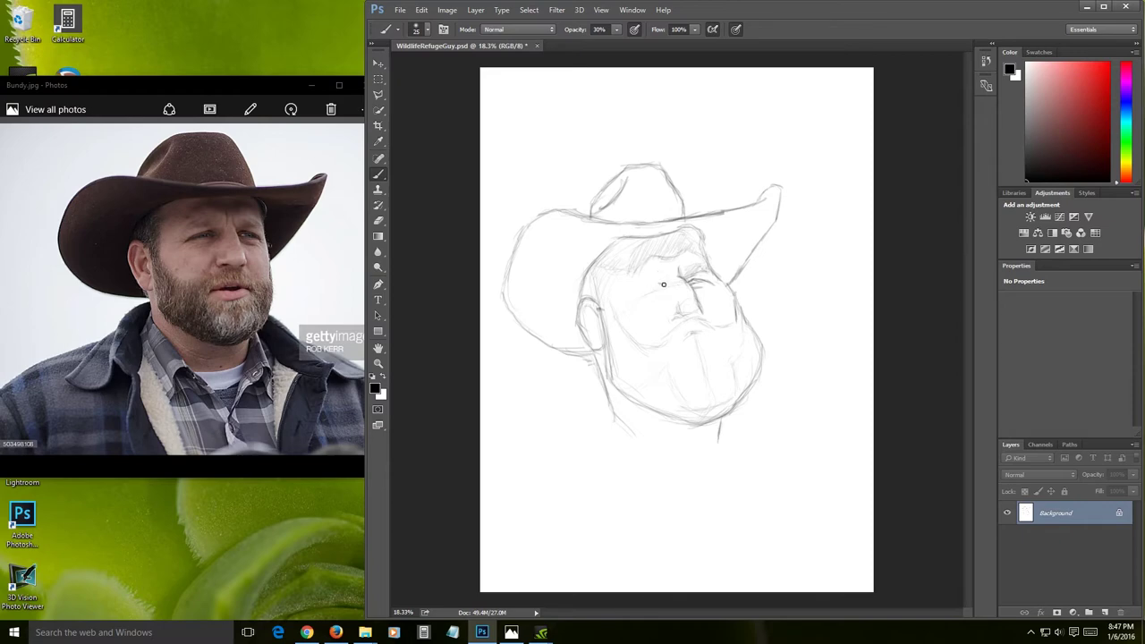
mouse_move(657, 282)
mouse_down()
mouse_move(639, 299)
mouse_move(660, 282)
mouse_up()
drag(696, 281, 707, 280)
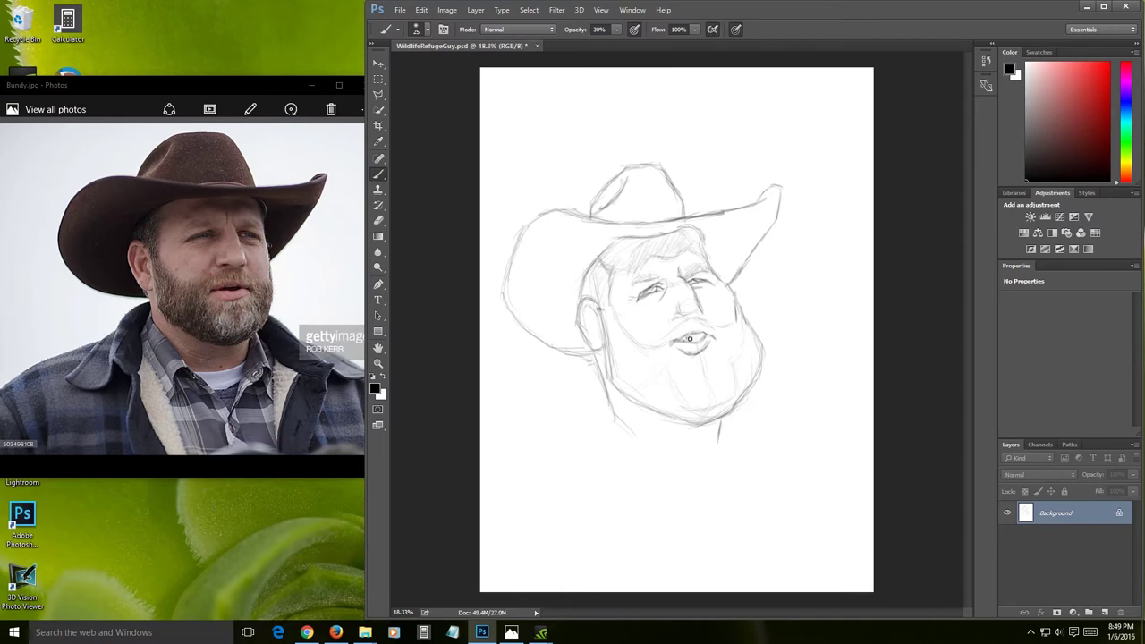
- Define the lips and sketch the side of the nose with its nostril
right_click(696, 336)
key(Escape)
drag(698, 339, 678, 342)
drag(667, 317, 665, 305)
- Erase the far cheek contour and redraw it closer to the eye, down to the beard
key(e)
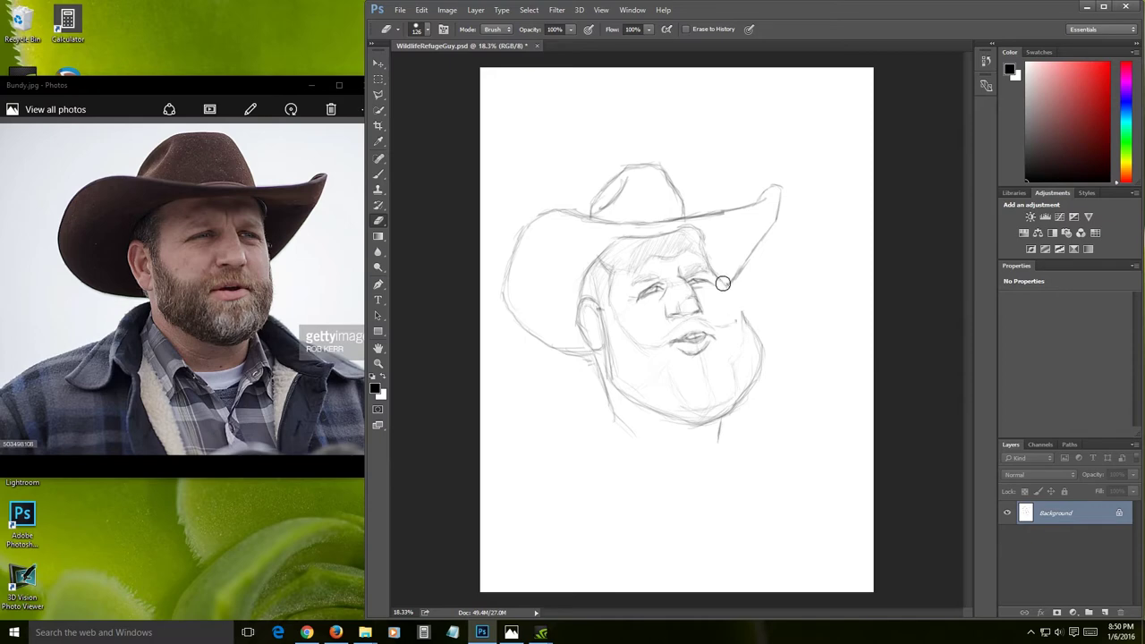
key(b)
drag(727, 289, 741, 317)
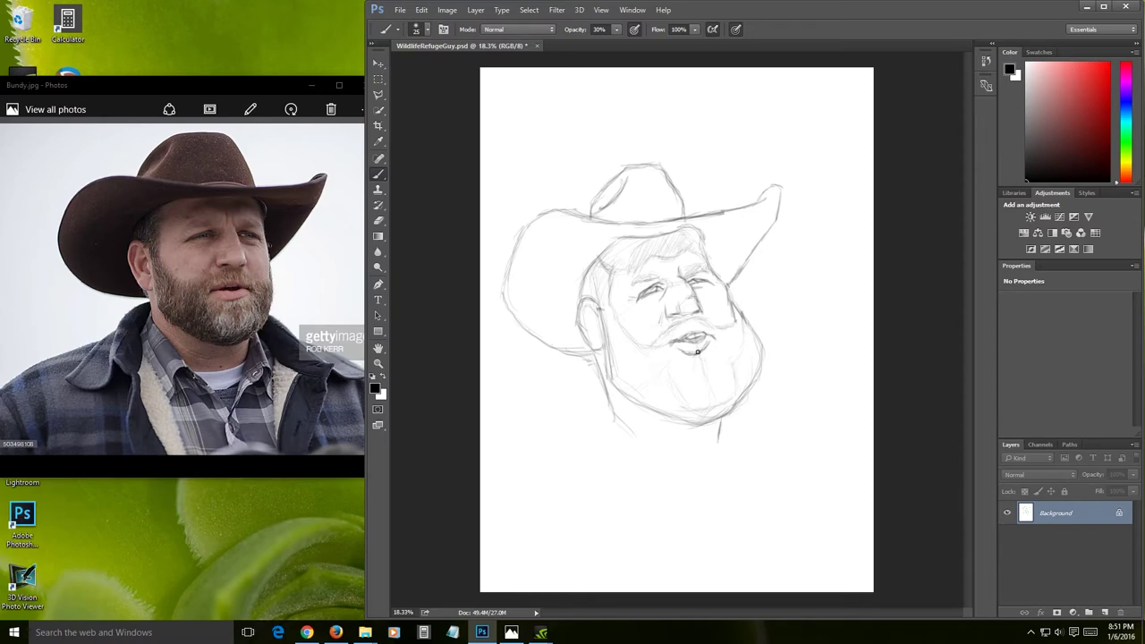
- Erase the lower lip's outline, redraw it fuller, and touch up the near eyebrow
key(e)
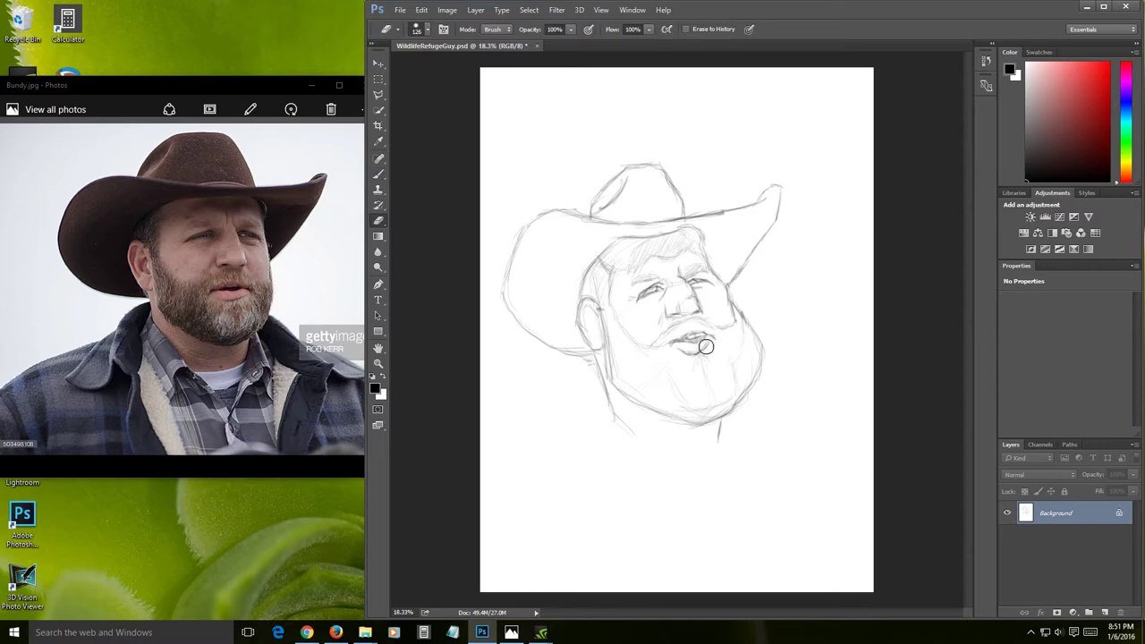
key(b)
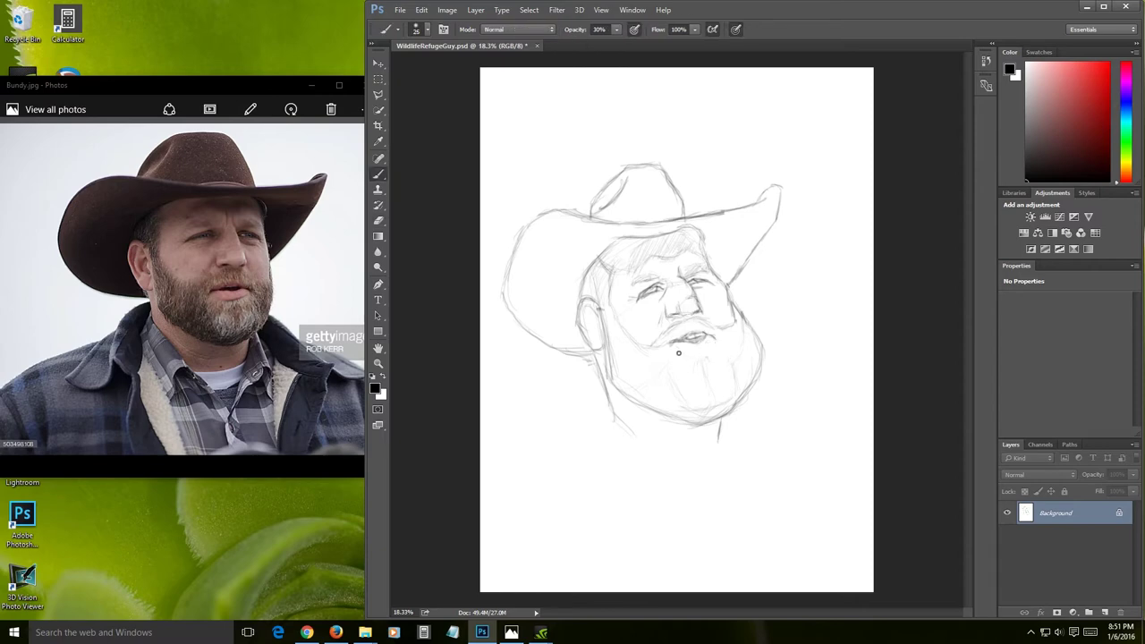
mouse_move(685, 357)
mouse_down()
mouse_move(708, 342)
mouse_move(691, 356)
mouse_move(676, 348)
mouse_up()
drag(676, 348, 710, 343)
click(651, 280)
- Sketch the neckline below the beard and the outer edge of the far shirt collar
drag(621, 420, 656, 454)
mouse_move(721, 417)
mouse_down()
mouse_move(701, 451)
mouse_move(664, 456)
mouse_up()
mouse_move(729, 413)
mouse_down()
mouse_move(753, 471)
mouse_move(749, 461)
mouse_up()
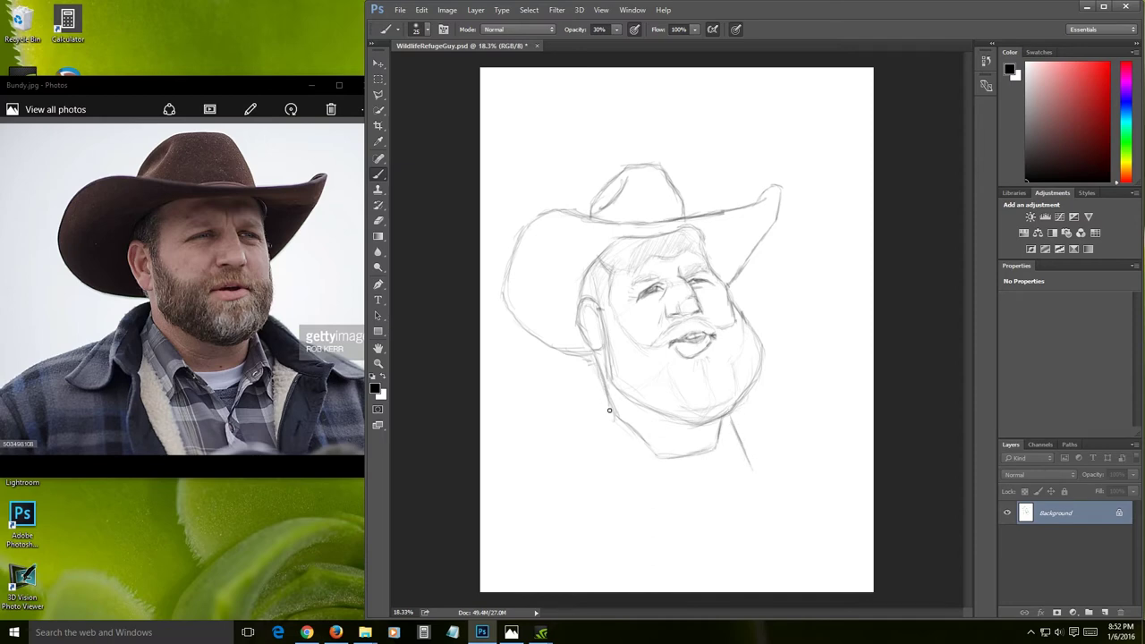
- Sketch both points of the open shirt collar and the V-shaped opening between them
drag(608, 401, 596, 433)
drag(650, 454, 637, 485)
mouse_move(603, 442)
mouse_down()
mouse_move(670, 452)
mouse_move(654, 453)
mouse_move(694, 510)
mouse_up()
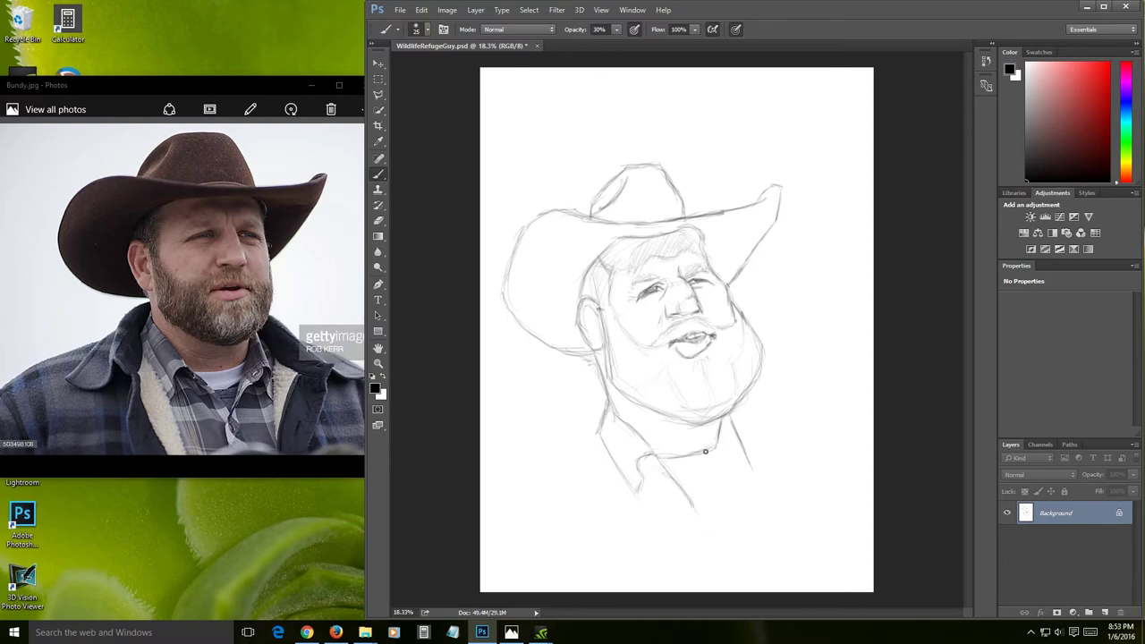
mouse_move(716, 447)
mouse_down()
mouse_move(694, 506)
mouse_move(704, 476)
mouse_up()
mouse_move(710, 491)
mouse_down()
mouse_move(695, 521)
mouse_move(731, 454)
mouse_move(745, 486)
mouse_up()
- Sketch the far shoulder line of the jacket and the outer edge of the near jacket collar
drag(751, 398, 821, 436)
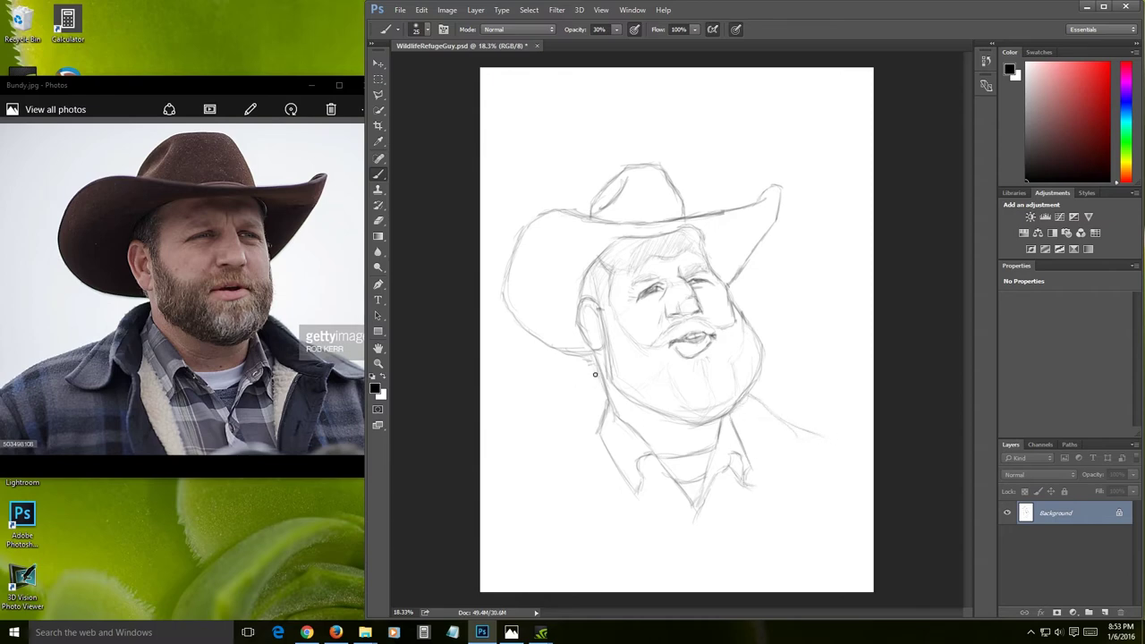
drag(579, 388, 559, 438)
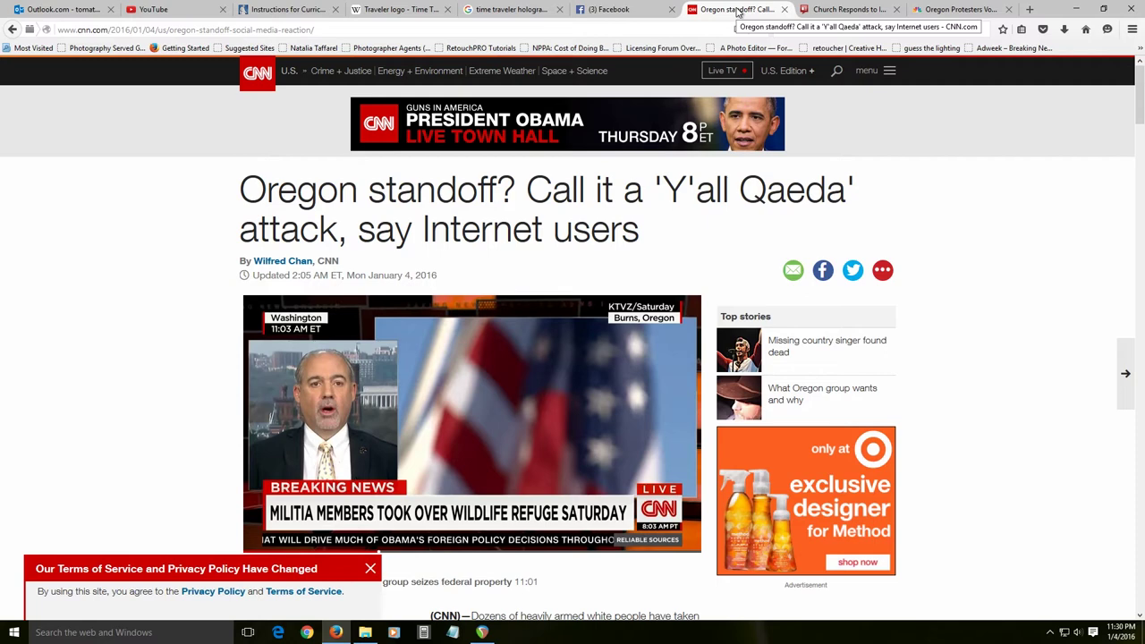
- Switch to the web browser and read the church newsroom statement on the Oregon armed occupation, highlighting its last line
click(823, 9)
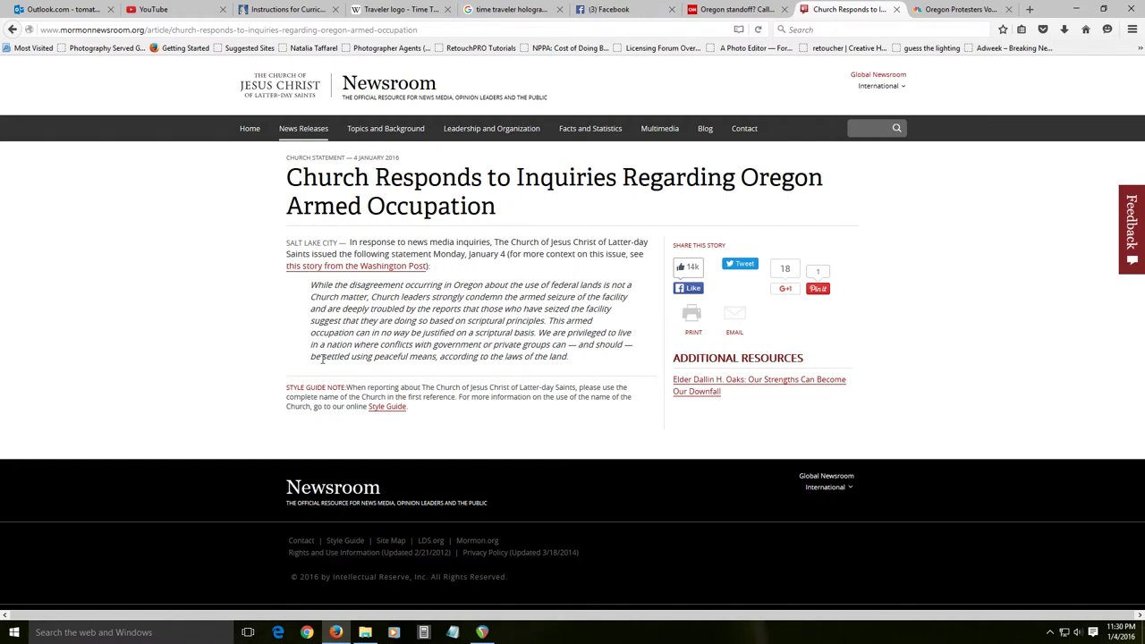
drag(310, 357, 569, 362)
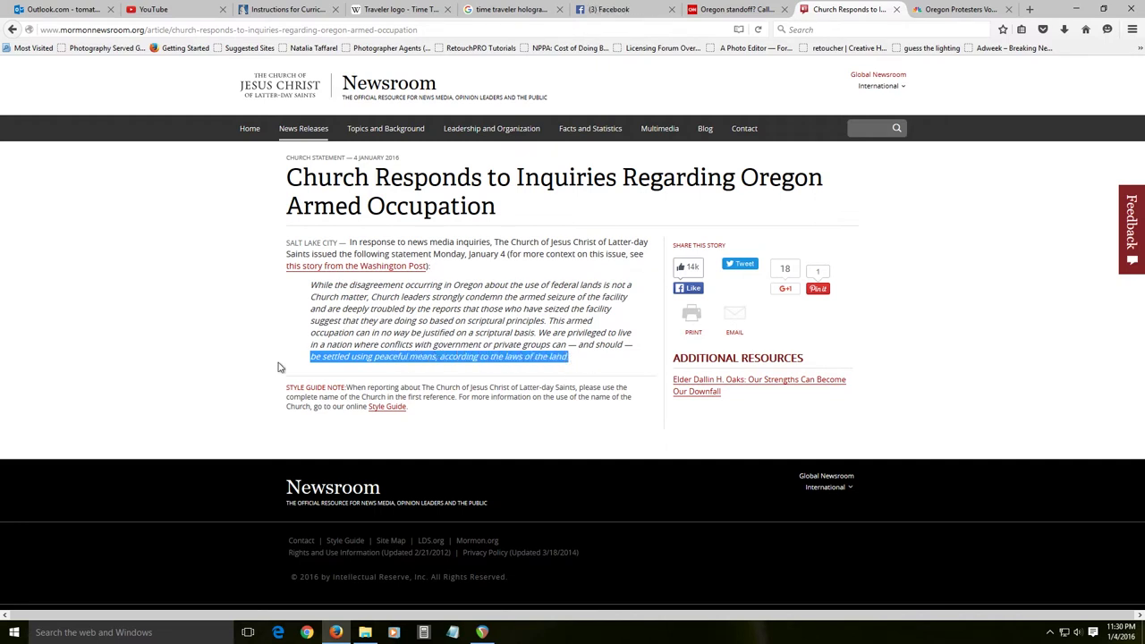
click(227, 317)
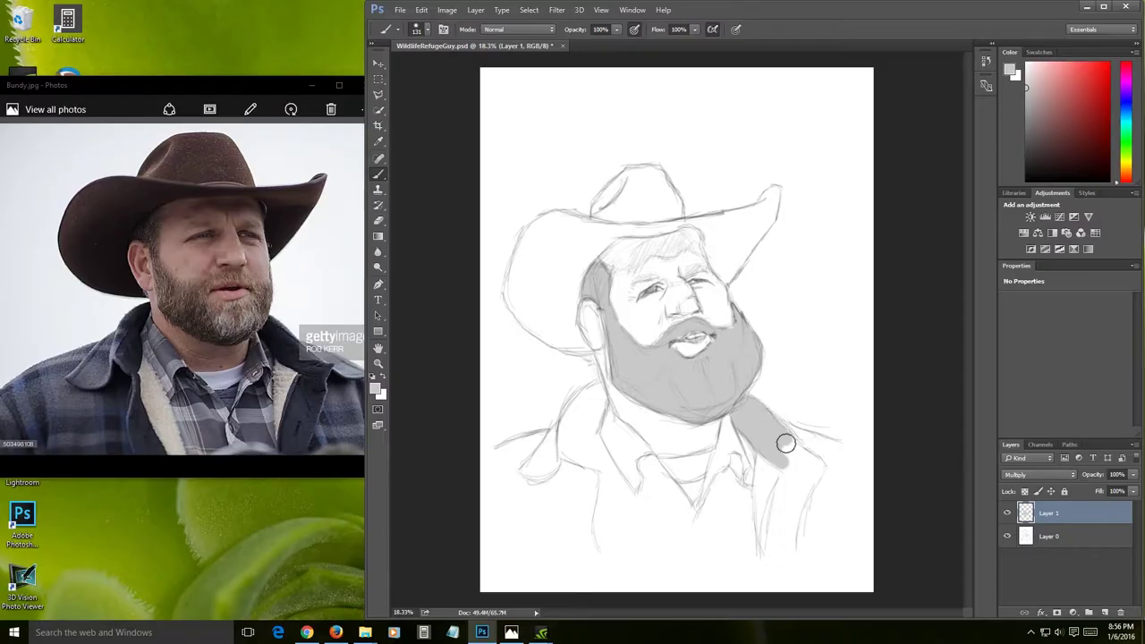
- Shade the far jacket collar gray, and use lighter gray #e5e5e5 on the hair under the hat brim and the neck below the beard
mouse_move(784, 439)
mouse_down()
mouse_move(814, 466)
mouse_move(782, 437)
mouse_move(779, 495)
mouse_move(802, 462)
mouse_move(808, 476)
mouse_move(770, 535)
mouse_up()
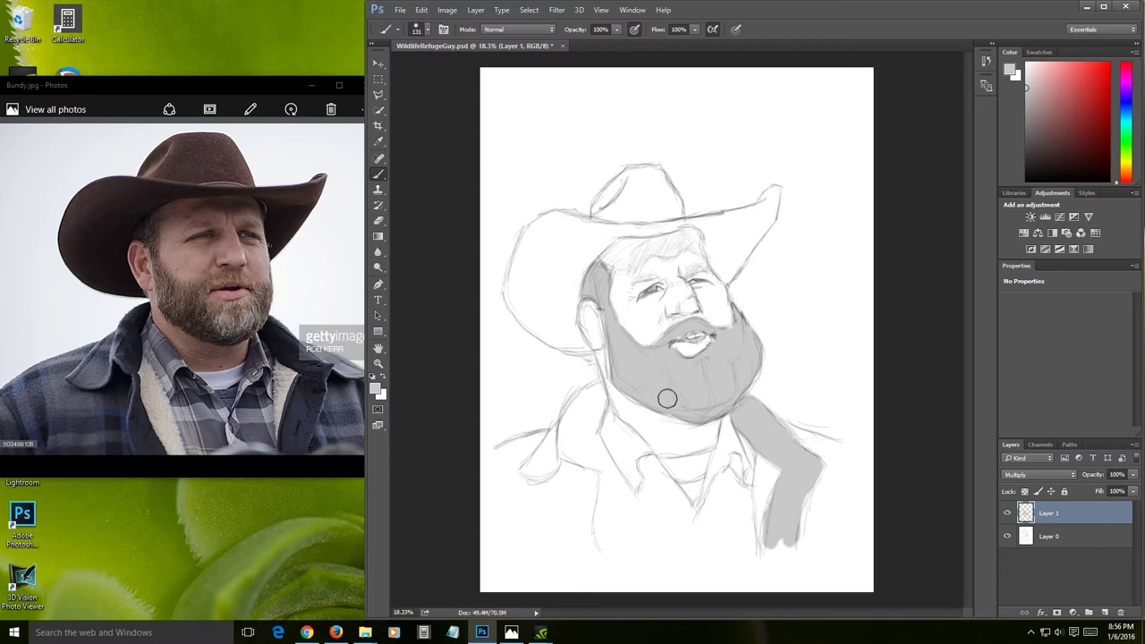
click(378, 387)
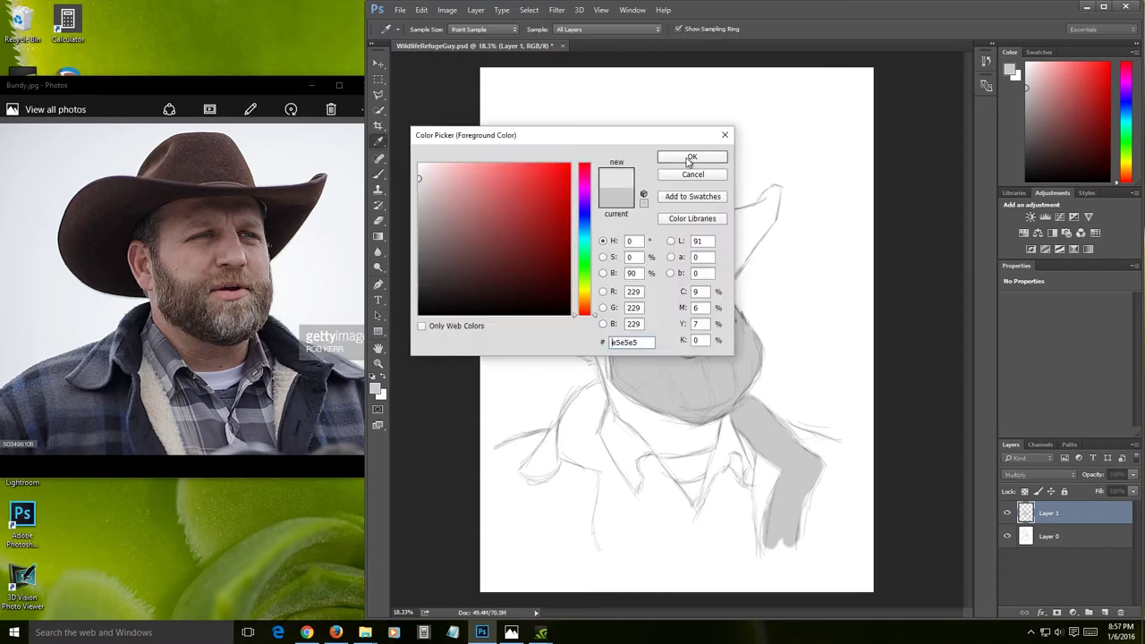
click(680, 157)
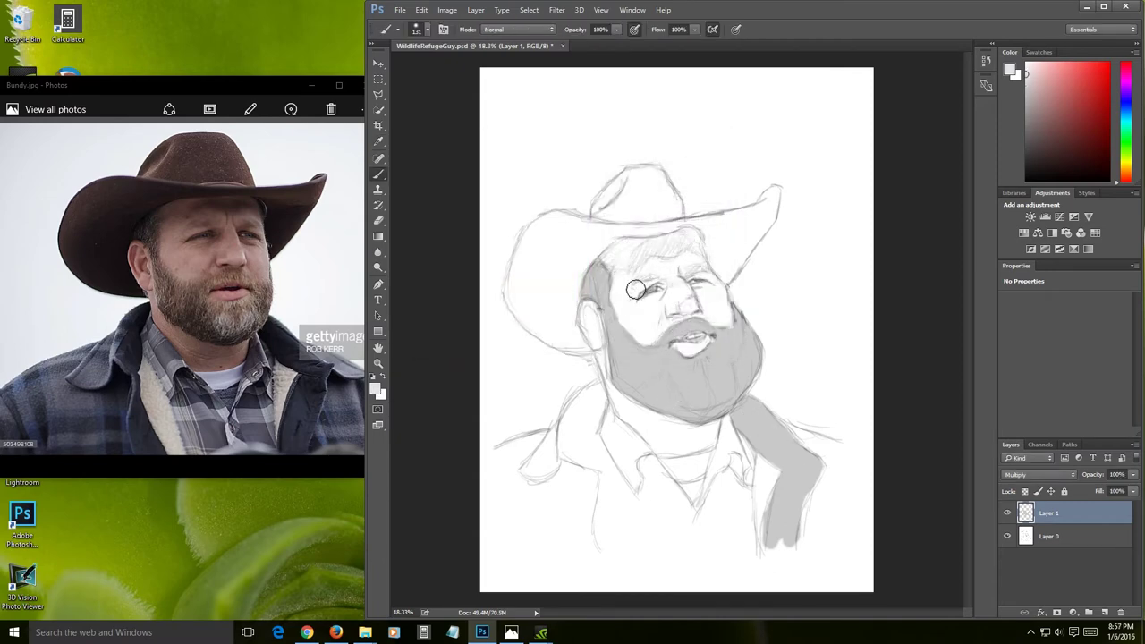
mouse_move(655, 244)
mouse_down()
mouse_move(632, 258)
mouse_move(621, 248)
mouse_move(694, 243)
mouse_move(636, 248)
mouse_move(666, 244)
mouse_up()
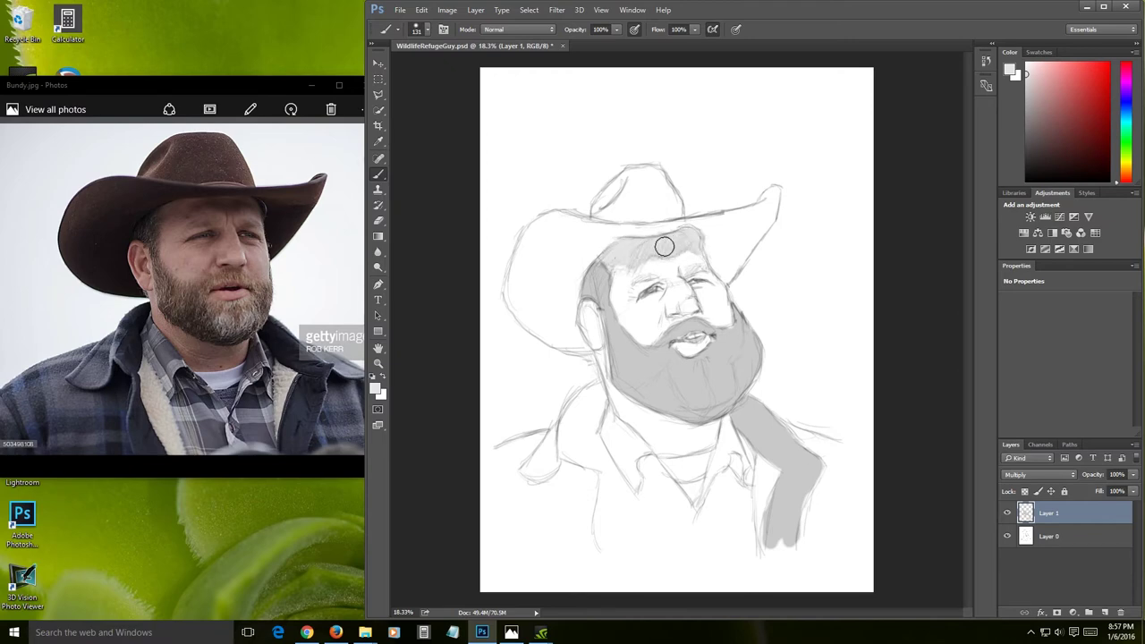
mouse_move(716, 423)
mouse_down()
mouse_move(679, 428)
mouse_move(677, 453)
mouse_up()
- Shade the near side of the nose and the inside of the near ear with a smaller light gray brush
mouse_move(668, 317)
mouse_down()
mouse_move(656, 325)
mouse_move(668, 325)
mouse_up()
alt+right_click(662, 312)
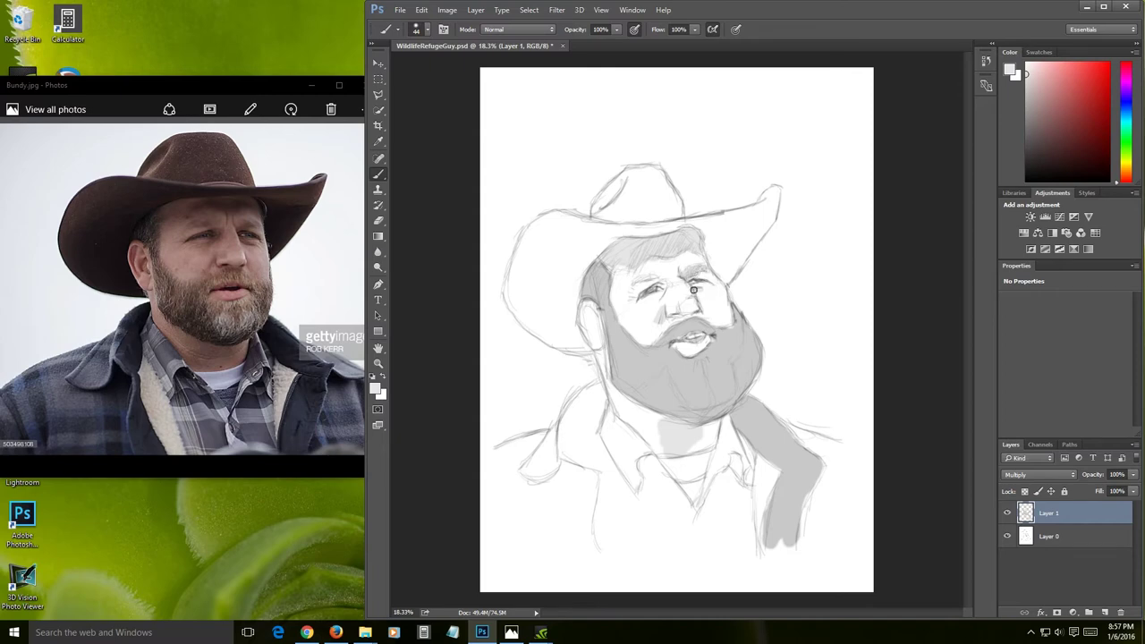
mouse_move(630, 308)
mouse_down()
mouse_move(641, 309)
mouse_move(605, 329)
mouse_move(585, 307)
mouse_up()
- Keep the paint color at #e5e5e5 and shade the lower end of the far jacket lapel with a larger brush
click(376, 385)
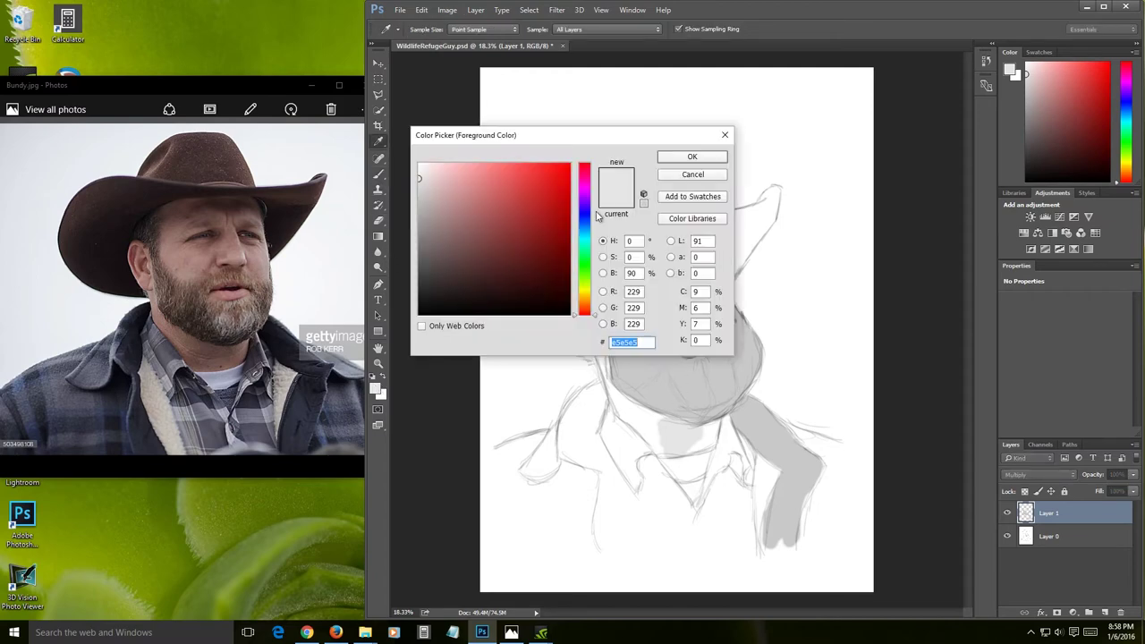
click(683, 157)
alt+drag(779, 548, 795, 548)
drag(779, 504, 779, 498)
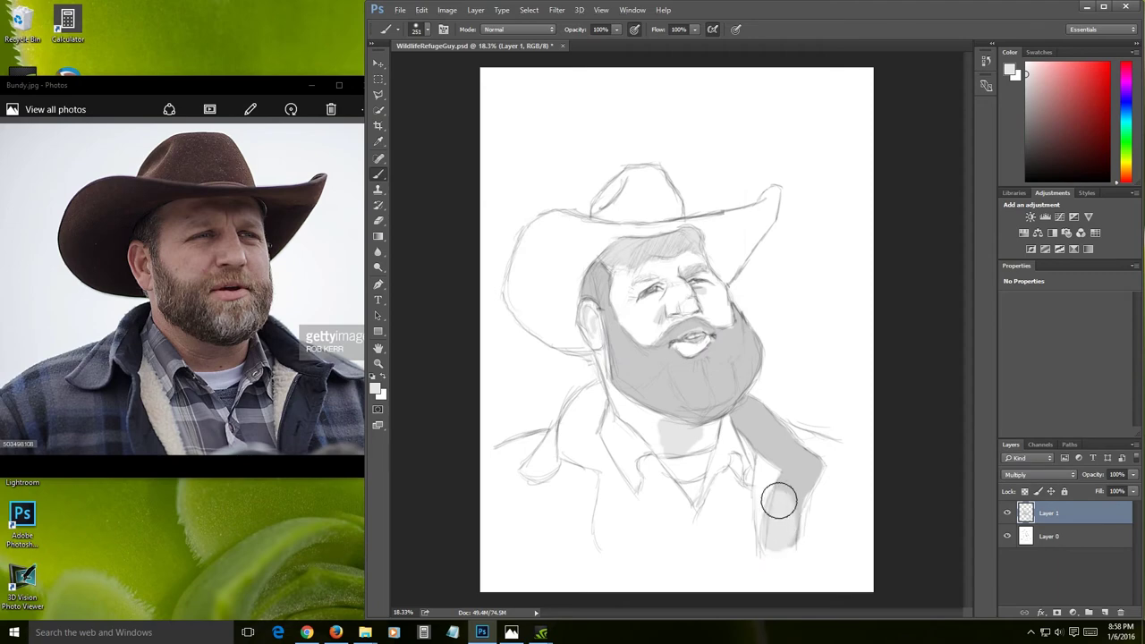
- Shade the shirt front on both sides of the neckline, the near fleece lining, and the near jacket front in light gray
click(724, 492)
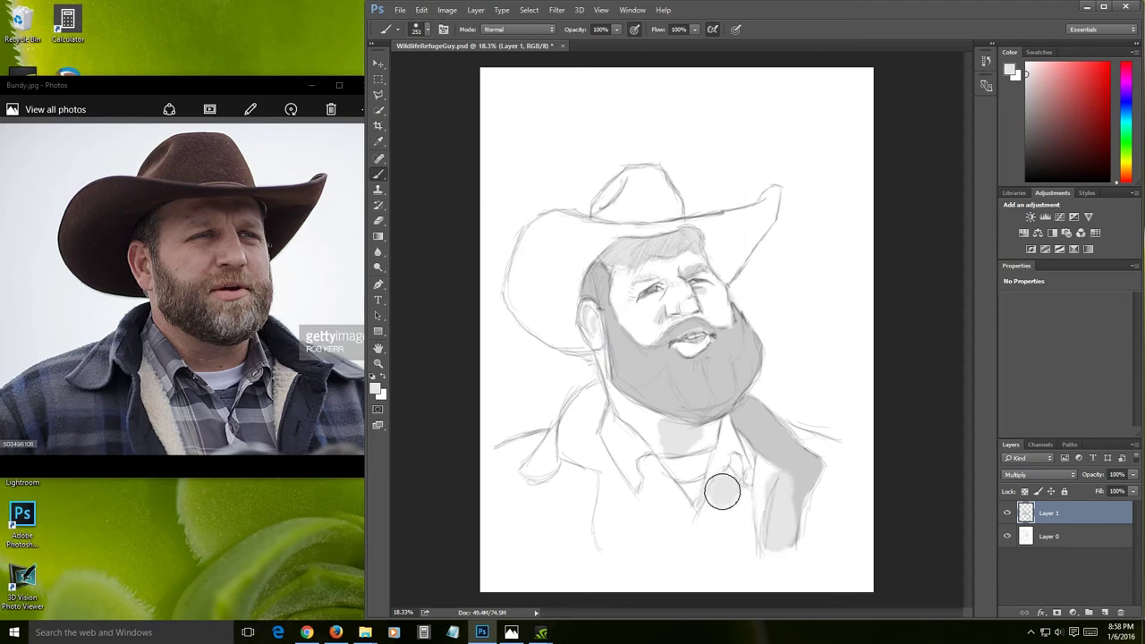
mouse_move(736, 468)
alt+mouse_down()
mouse_move(721, 468)
mouse_move(755, 492)
alt+mouse_up()
click(725, 516)
mouse_move(647, 520)
alt+mouse_down()
mouse_move(617, 519)
mouse_move(649, 468)
mouse_move(685, 509)
mouse_move(676, 516)
alt+mouse_up()
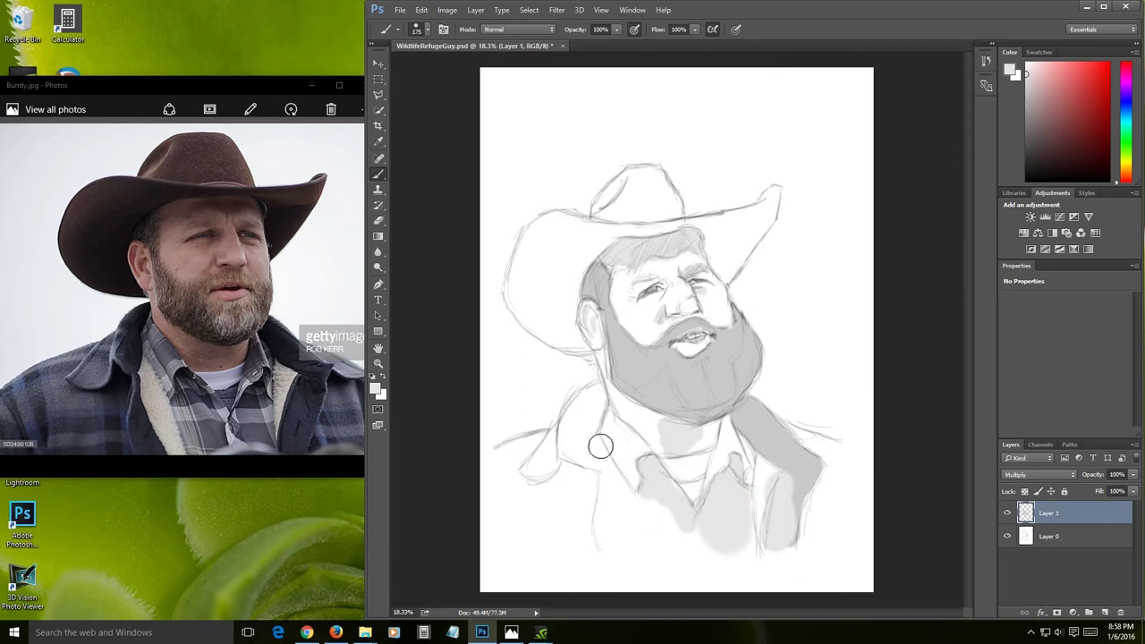
mouse_move(584, 427)
mouse_down()
mouse_move(588, 399)
mouse_move(584, 442)
mouse_move(609, 478)
mouse_move(618, 548)
mouse_move(644, 561)
mouse_up()
mouse_move(574, 491)
alt+mouse_down()
mouse_move(586, 491)
mouse_move(551, 468)
mouse_move(577, 519)
mouse_move(548, 481)
alt+mouse_up()
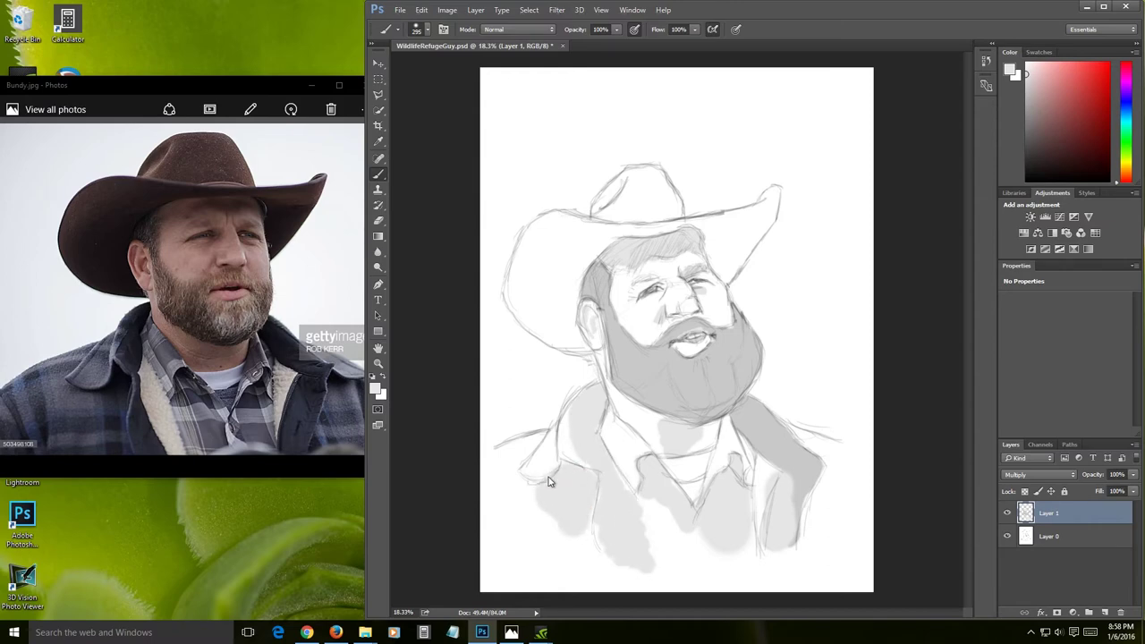
- Fill the near and far sides of the hat brim with light gray
mouse_move(547, 263)
mouse_down()
mouse_move(556, 327)
mouse_move(508, 287)
mouse_move(514, 240)
mouse_move(508, 277)
mouse_move(533, 211)
mouse_move(556, 226)
mouse_move(532, 287)
mouse_move(550, 243)
mouse_move(583, 218)
mouse_move(547, 217)
mouse_up()
alt+right_click(600, 225)
mouse_move(714, 231)
mouse_down()
mouse_move(723, 270)
mouse_move(759, 235)
mouse_move(732, 238)
mouse_move(731, 264)
mouse_move(773, 237)
mouse_move(729, 240)
mouse_move(737, 219)
mouse_move(769, 200)
mouse_move(760, 231)
mouse_up()
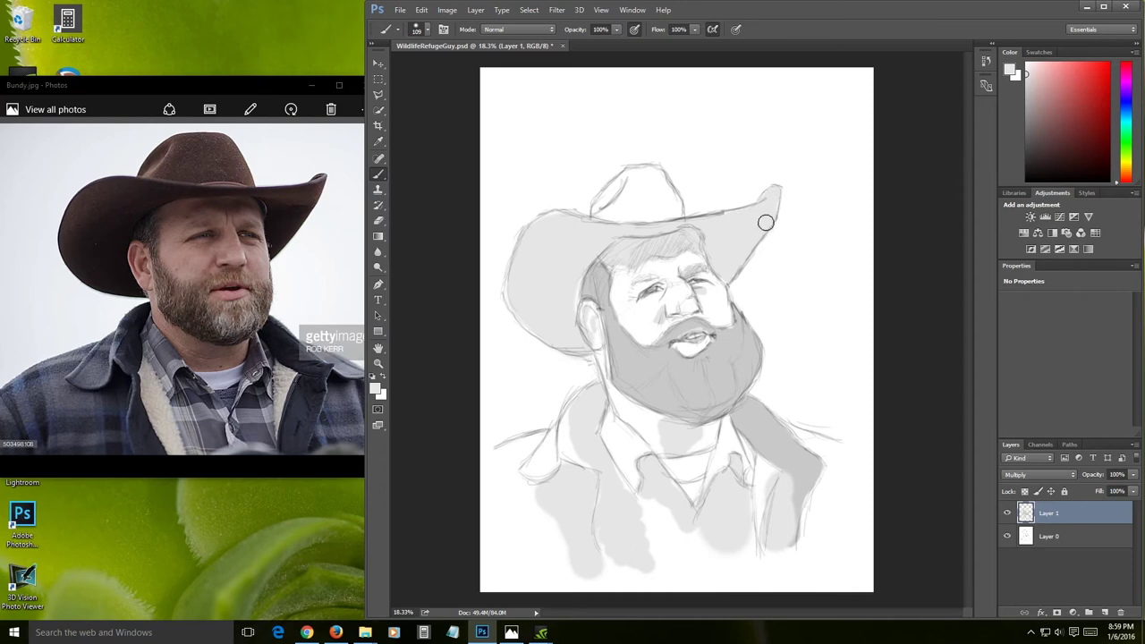
- Change the paint color to #c9c9c9 and shade the inner underside of the hat brim from near to far side
click(375, 387)
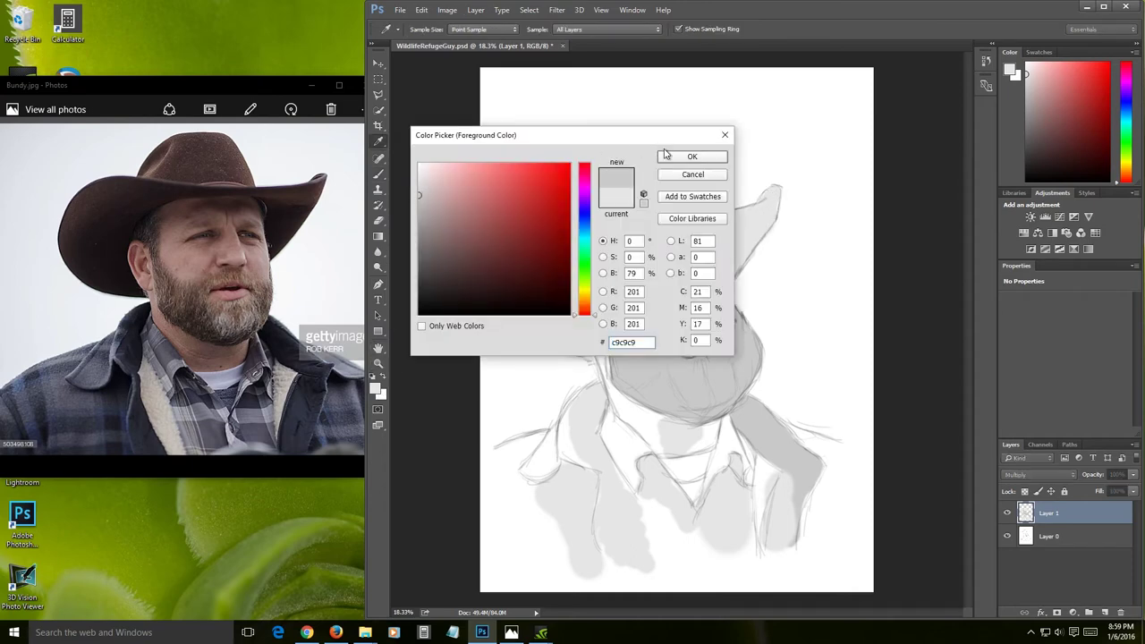
click(664, 151)
mouse_move(557, 341)
mouse_down()
mouse_move(566, 291)
mouse_move(567, 337)
mouse_move(524, 305)
mouse_move(594, 241)
mouse_move(555, 269)
mouse_move(616, 234)
mouse_move(707, 226)
mouse_move(707, 215)
mouse_move(645, 212)
mouse_move(725, 256)
mouse_move(723, 242)
mouse_move(750, 236)
mouse_move(727, 268)
mouse_move(715, 260)
mouse_move(749, 236)
mouse_up()
key(bracketleft)
key(bracketleft)
alt+right_click(634, 205)
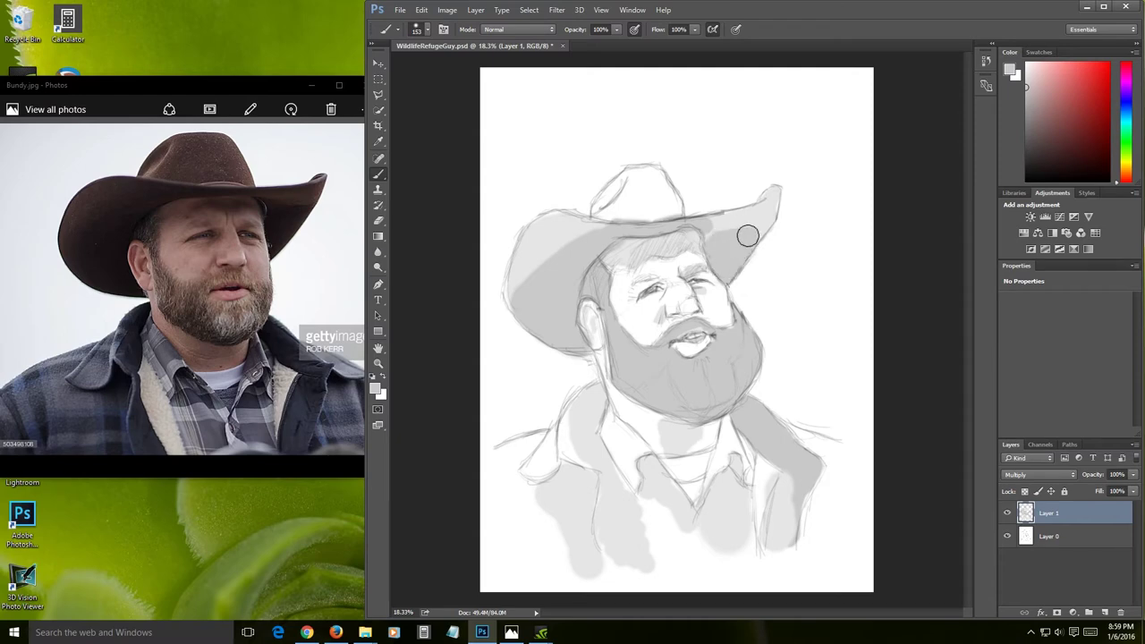
- Pick a darker gray and deepen the shadow on the brim's underside next to the head and toward its far tip
click(375, 386)
click(419, 215)
click(673, 158)
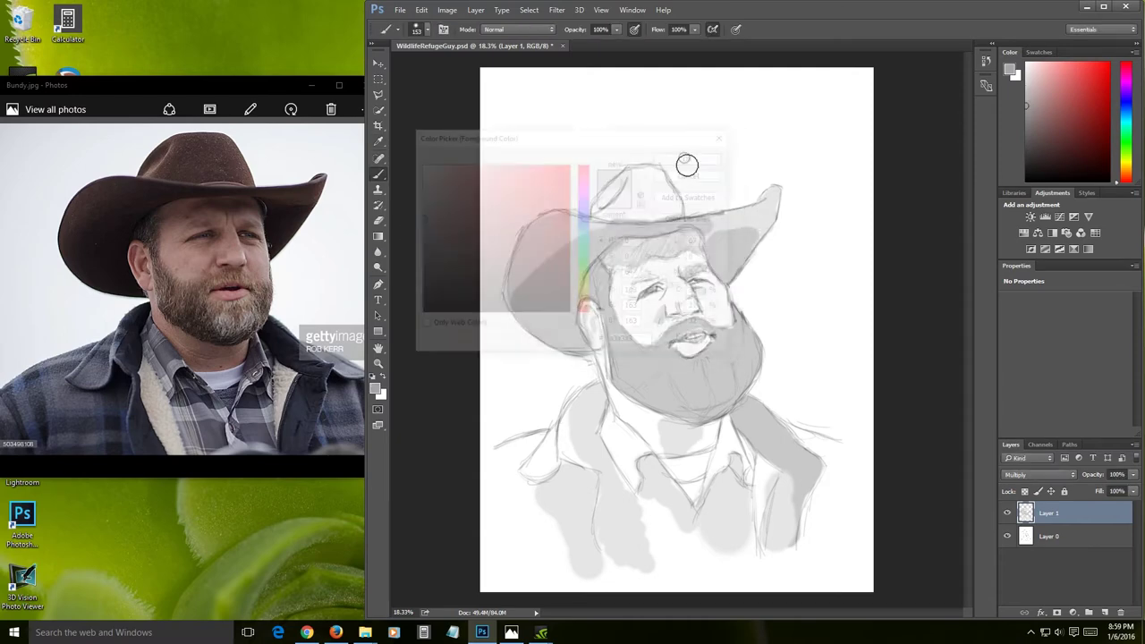
mouse_move(567, 337)
mouse_down()
mouse_move(564, 303)
mouse_move(554, 328)
mouse_move(536, 325)
mouse_move(573, 284)
mouse_move(558, 248)
mouse_move(520, 291)
mouse_move(583, 224)
mouse_move(606, 237)
mouse_move(597, 249)
mouse_move(720, 204)
mouse_move(739, 228)
mouse_move(697, 232)
mouse_move(715, 217)
mouse_move(731, 221)
mouse_move(733, 244)
mouse_move(750, 233)
mouse_move(710, 249)
mouse_move(727, 276)
mouse_move(747, 248)
mouse_move(720, 258)
mouse_up()
right_click(619, 226)
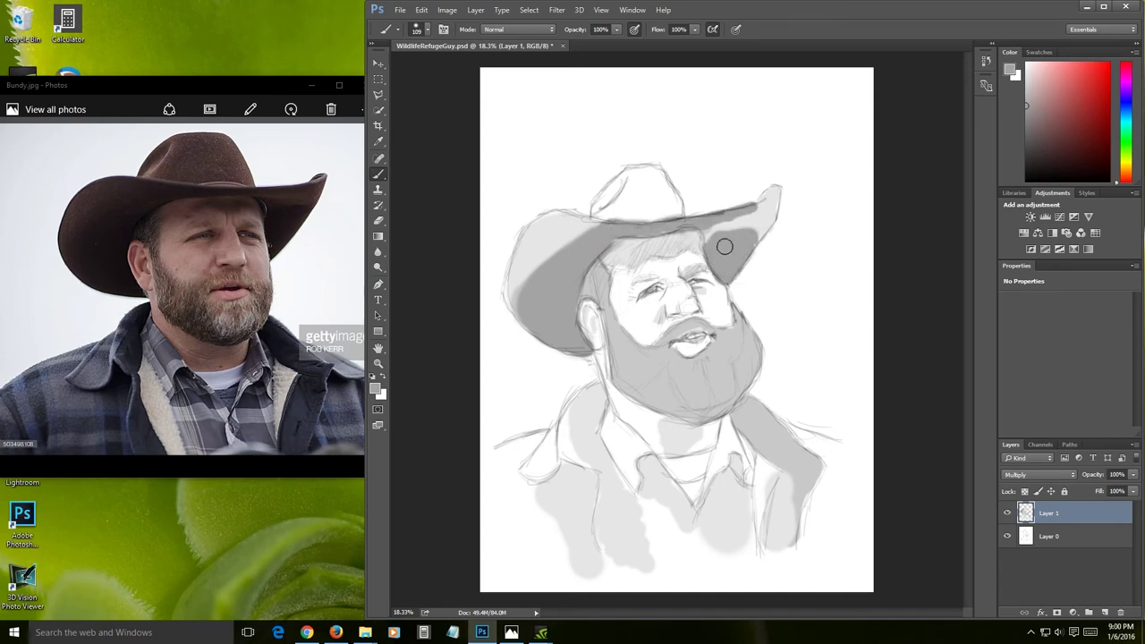
mouse_move(760, 214)
mouse_down()
mouse_move(722, 226)
mouse_move(748, 242)
mouse_up()
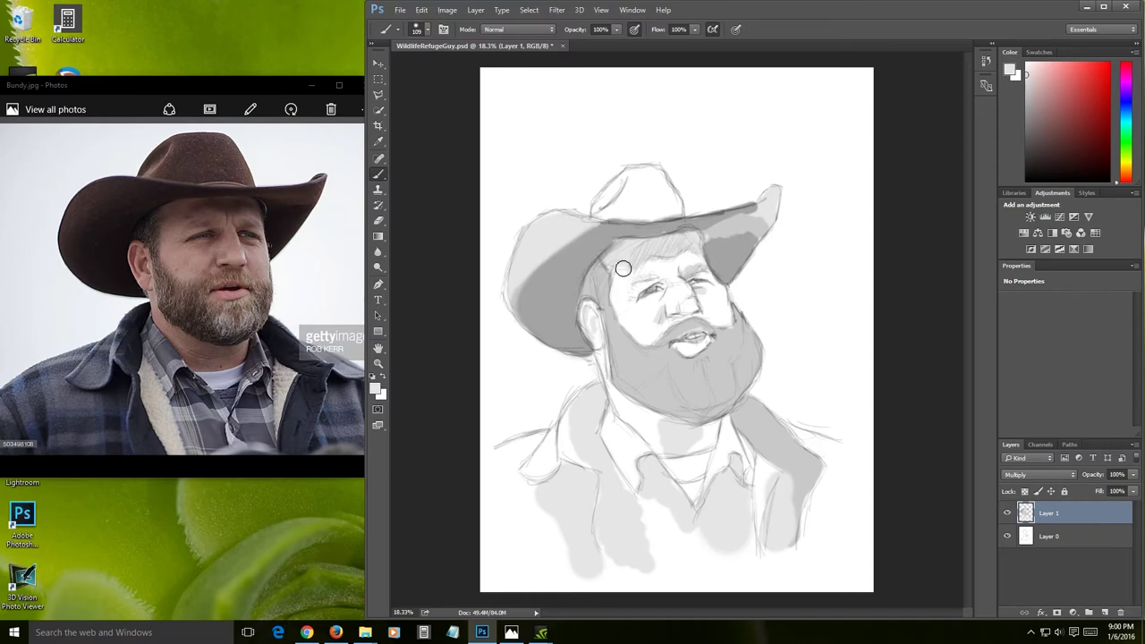
- Fill the face, near ear, neck, lower lip, and hat crown with light gray
mouse_move(628, 273)
mouse_down()
mouse_move(648, 338)
mouse_move(663, 324)
mouse_move(661, 304)
mouse_move(633, 283)
mouse_move(636, 316)
mouse_move(666, 275)
mouse_move(694, 308)
mouse_move(684, 260)
mouse_move(696, 257)
mouse_move(724, 301)
mouse_move(714, 320)
mouse_move(699, 306)
mouse_move(679, 317)
mouse_move(717, 294)
mouse_up()
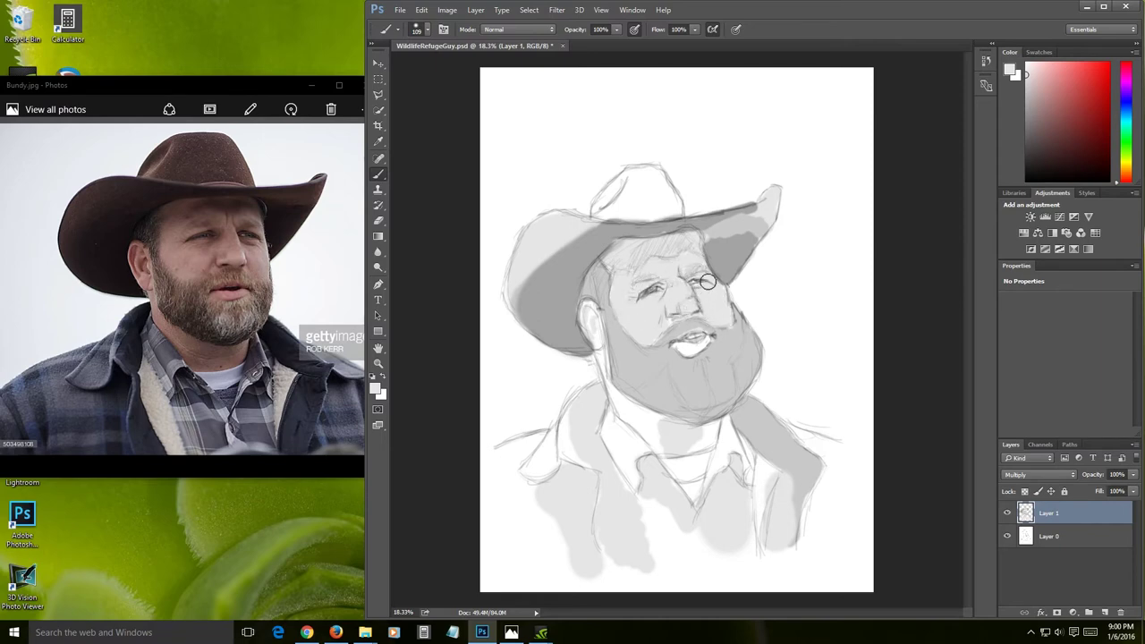
mouse_move(586, 304)
mouse_down()
mouse_move(613, 392)
mouse_move(631, 415)
mouse_move(646, 411)
mouse_move(660, 451)
mouse_move(647, 429)
mouse_move(701, 439)
mouse_up()
mouse_move(690, 354)
mouse_down()
mouse_move(676, 347)
mouse_move(704, 342)
mouse_up()
mouse_move(666, 224)
mouse_down()
mouse_move(682, 208)
mouse_move(659, 174)
mouse_move(604, 192)
mouse_move(627, 212)
mouse_move(651, 195)
mouse_move(617, 195)
mouse_move(631, 184)
mouse_up()
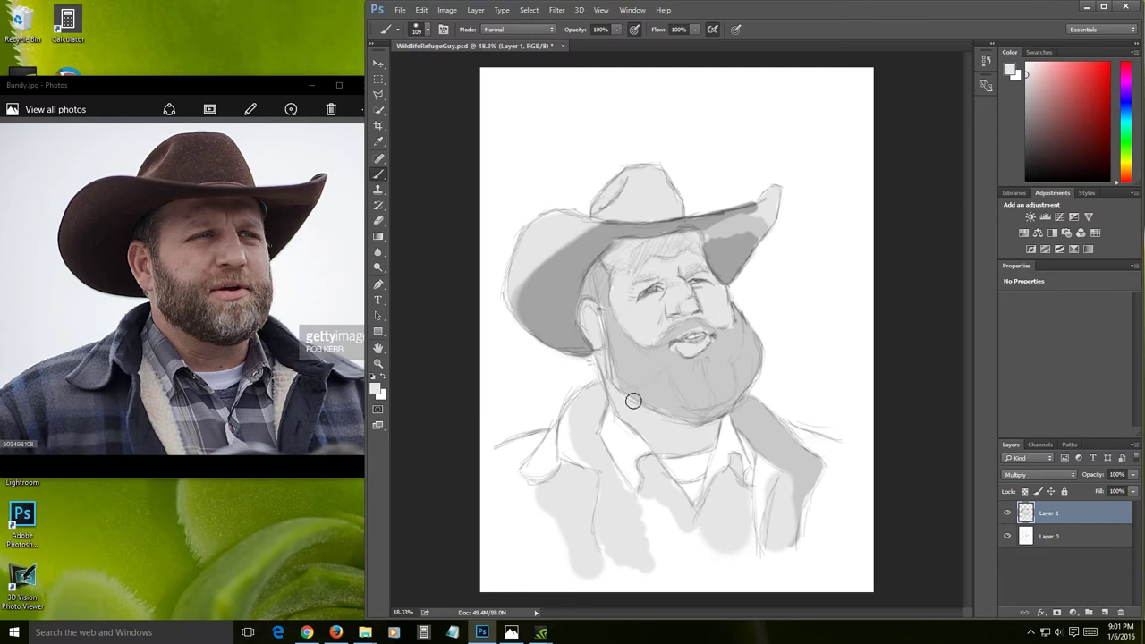
mouse_move(634, 439)
mouse_down()
mouse_move(608, 415)
mouse_move(616, 449)
mouse_move(638, 409)
mouse_up()
mouse_move(764, 287)
mouse_down()
mouse_move(752, 300)
mouse_move(764, 287)
mouse_up()
click(1007, 514)
click(1007, 513)
click(376, 388)
text(282828)
click(692, 174)
- Switch to gray #c8c8c8 and shade the side of the nose, the hair under the brim, and the neck below the beard
click(375, 387)
click(418, 175)
click(691, 156)
alt+drag(692, 295, 687, 305)
mouse_move(657, 250)
mouse_down()
mouse_move(690, 245)
mouse_move(623, 251)
mouse_up()
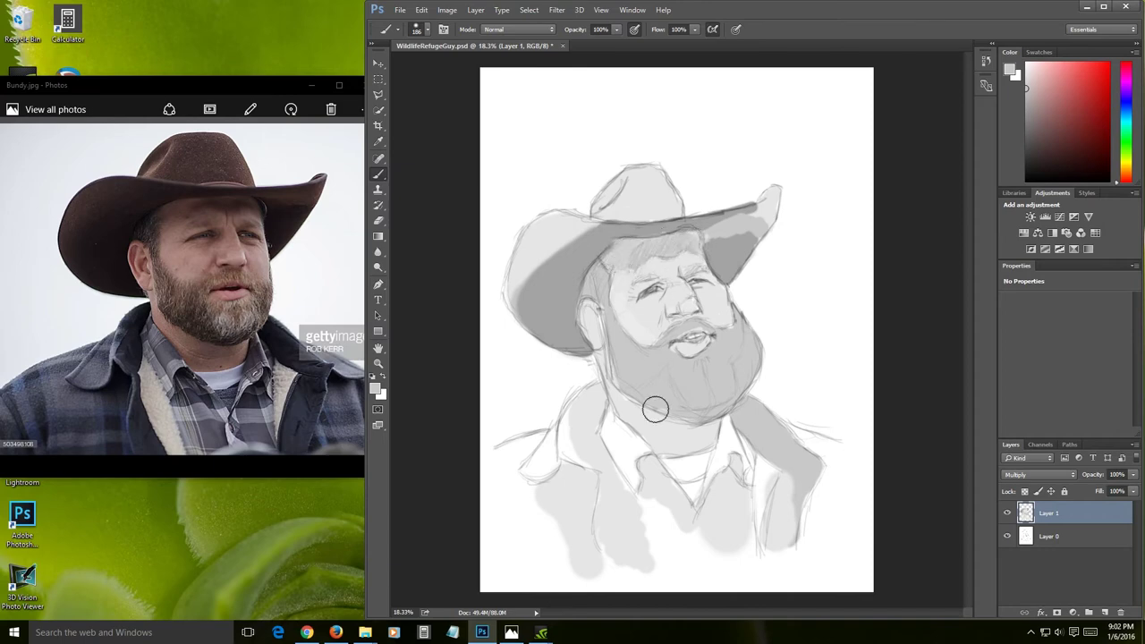
mouse_move(651, 432)
mouse_down()
mouse_move(652, 409)
mouse_move(682, 404)
mouse_move(674, 434)
mouse_move(652, 430)
mouse_up()
- Pick a darker gray and shade the near side and lower edge of the beard, undoing the stray strokes
click(379, 391)
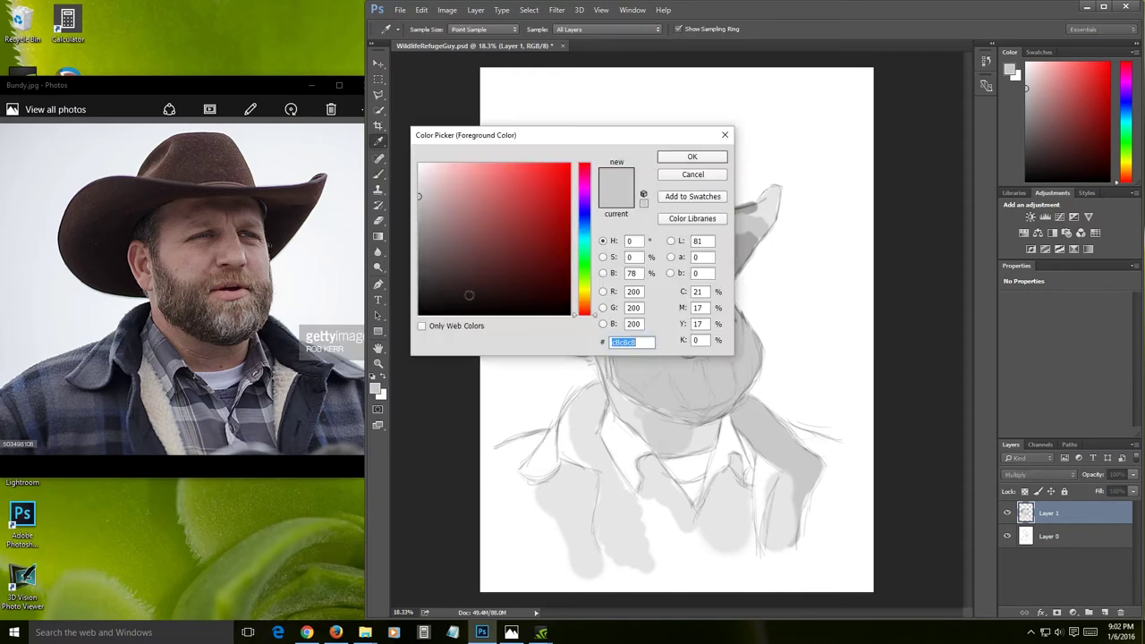
drag(423, 223, 413, 227)
click(683, 157)
mouse_move(618, 347)
mouse_down()
mouse_move(632, 380)
mouse_move(614, 324)
mouse_move(662, 399)
mouse_move(647, 392)
mouse_move(641, 381)
mouse_move(678, 410)
mouse_move(635, 362)
mouse_move(662, 373)
mouse_move(645, 399)
mouse_move(688, 408)
mouse_up()
key(ctrl+z)
alt+right_click(688, 400)
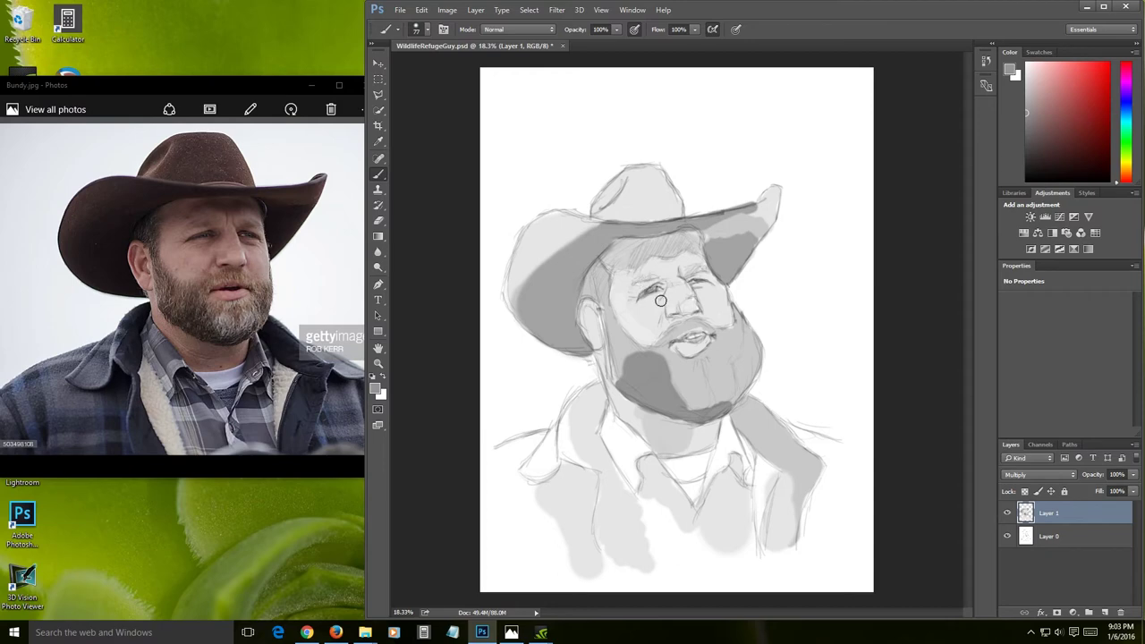
drag(597, 323, 605, 358)
key(ctrl+z)
- Darken the near and far undersides of the hat brim and the dent in the side of the crown
alt+right_click(555, 281)
mouse_move(593, 255)
mouse_down()
mouse_move(578, 281)
mouse_move(594, 248)
mouse_move(574, 303)
mouse_move(579, 339)
mouse_move(565, 326)
mouse_move(571, 341)
mouse_move(586, 255)
mouse_up()
alt+right_click(572, 332)
mouse_move(564, 313)
mouse_down()
mouse_move(584, 254)
mouse_move(622, 237)
mouse_move(604, 234)
mouse_move(702, 219)
mouse_up()
alt+right_click(584, 180)
drag(592, 208, 616, 178)
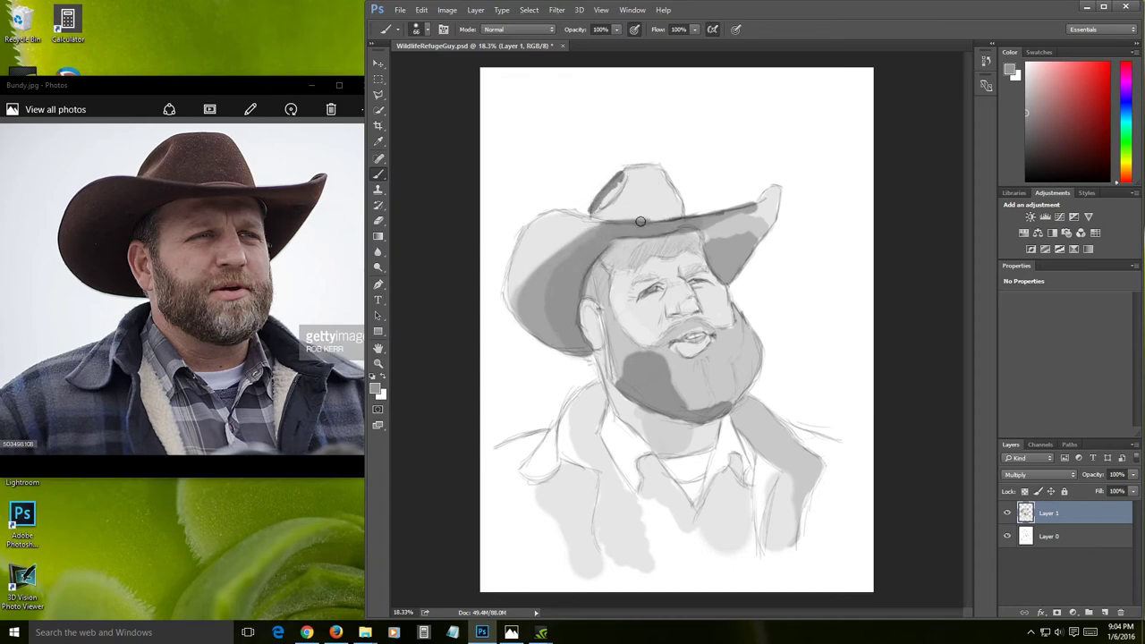
alt+right_click(724, 242)
mouse_move(718, 243)
mouse_down()
mouse_move(723, 271)
mouse_move(715, 241)
mouse_move(745, 226)
mouse_move(736, 264)
mouse_up()
- Add dark gray shadows to the far and near jacket collars where they meet the neck
mouse_move(782, 396)
mouse_down()
mouse_move(739, 416)
mouse_move(742, 435)
mouse_move(755, 408)
mouse_up()
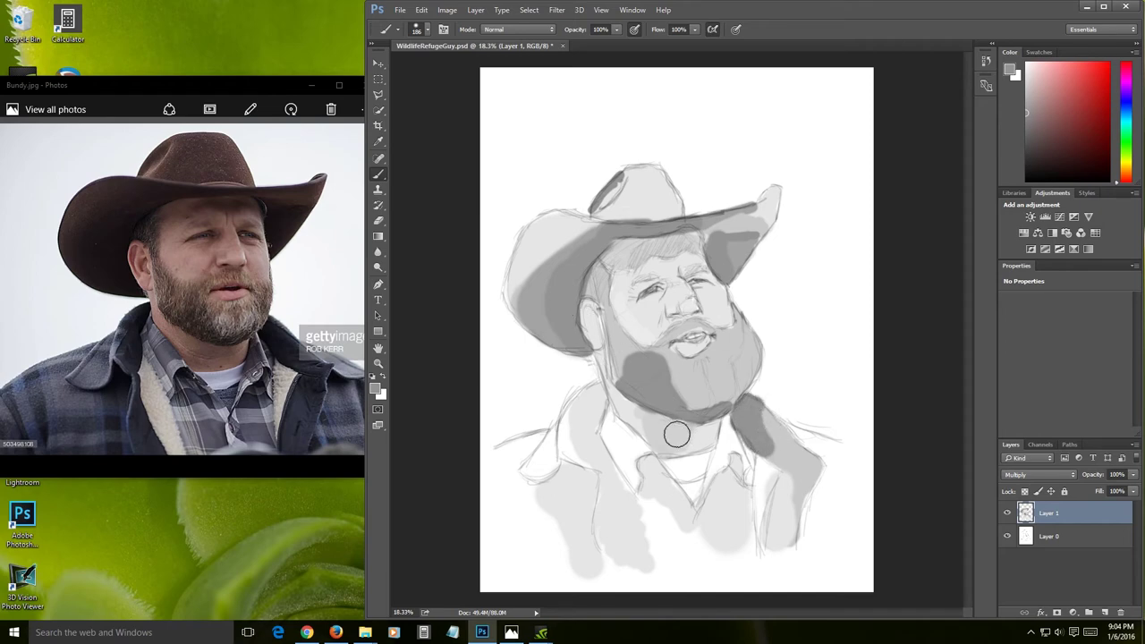
alt+right_click(601, 400)
mouse_move(595, 404)
mouse_down()
mouse_move(601, 393)
mouse_move(598, 444)
mouse_up()
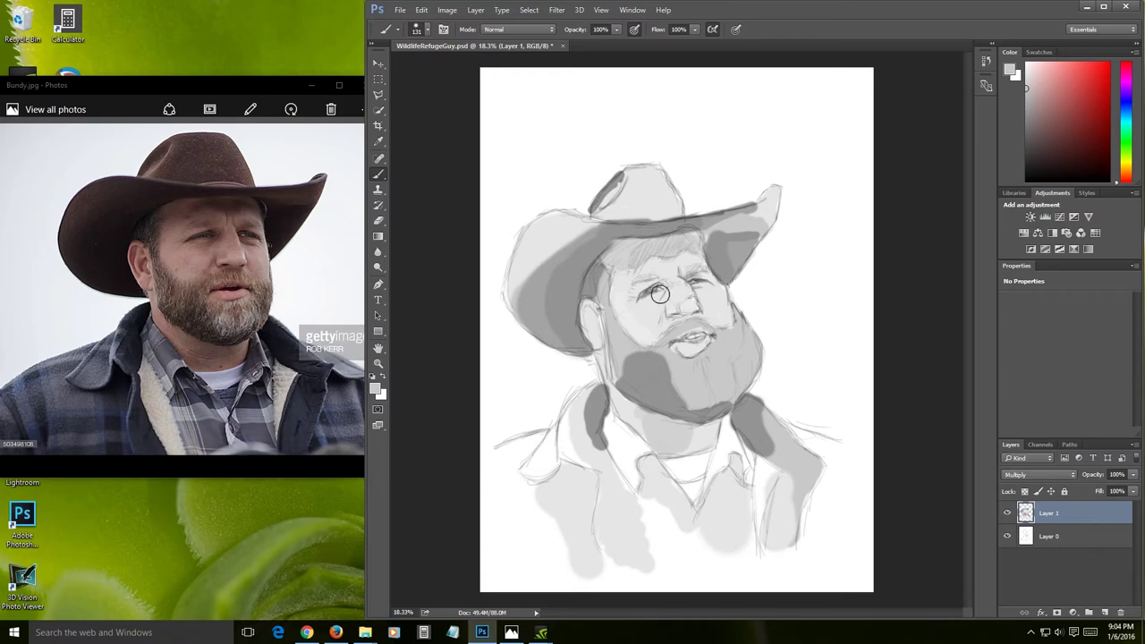
- Shade the near eye socket and the crease beside the nose in light gray, and darken the hair under the hat brim
drag(664, 286, 656, 298)
drag(670, 322, 657, 329)
mouse_move(679, 253)
mouse_down()
mouse_move(701, 253)
mouse_move(642, 244)
mouse_move(610, 260)
mouse_up()
alt+click(743, 248)
mouse_move(688, 239)
mouse_down()
mouse_move(634, 243)
mouse_move(625, 275)
mouse_move(663, 238)
mouse_move(606, 261)
mouse_move(645, 243)
mouse_up()
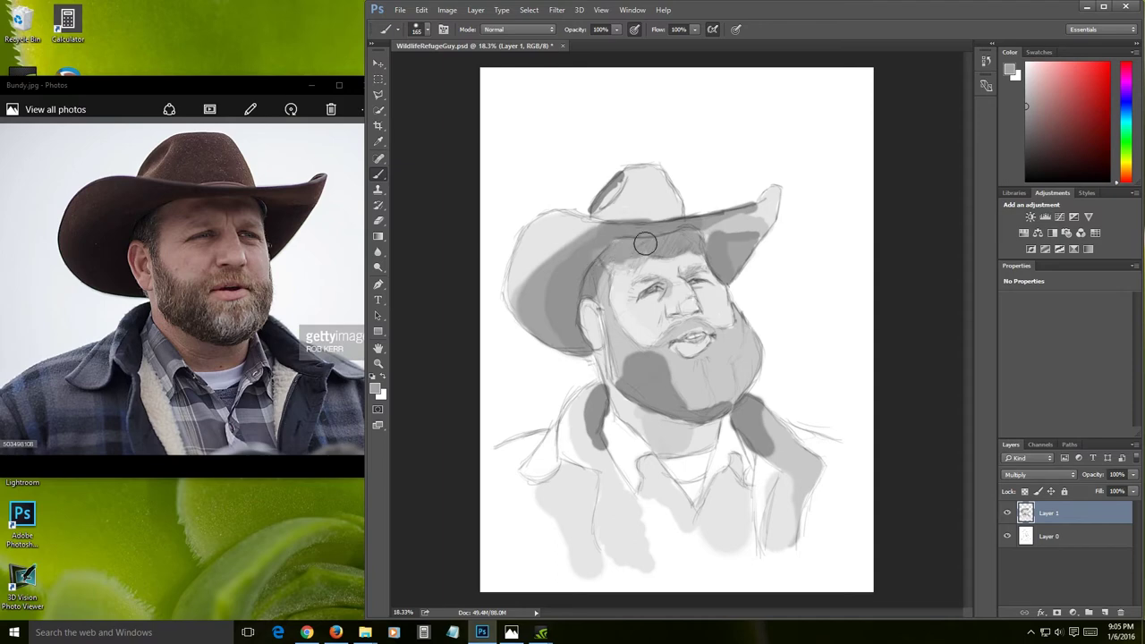
- Extend the darker gray along both sides of the beard and fill the V-shaped shirt opening below the neckline
mouse_move(610, 334)
mouse_down()
mouse_move(631, 361)
mouse_move(651, 325)
mouse_move(686, 347)
mouse_move(686, 407)
mouse_move(753, 370)
mouse_move(744, 382)
mouse_move(758, 308)
mouse_up()
drag(681, 440, 683, 415)
drag(696, 483, 697, 488)
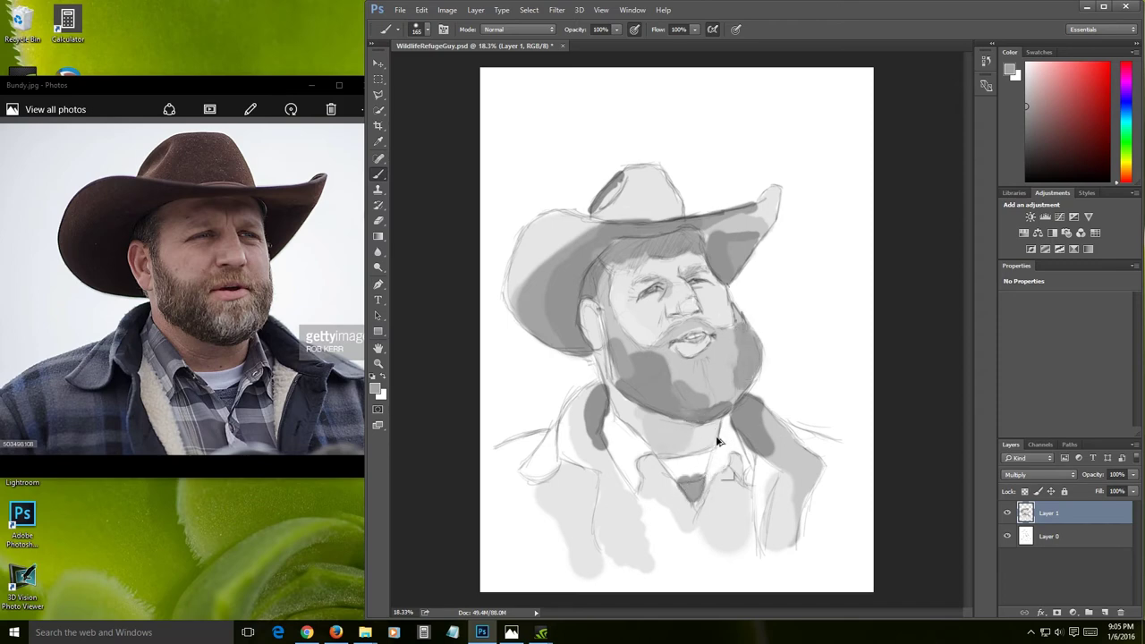
- Darken the shadow beneath the near jacket collar and the far shirt collar point
mouse_move(561, 464)
mouse_down()
mouse_move(583, 489)
mouse_move(588, 481)
mouse_move(537, 474)
mouse_up()
alt+right_click(726, 465)
drag(735, 458, 737, 470)
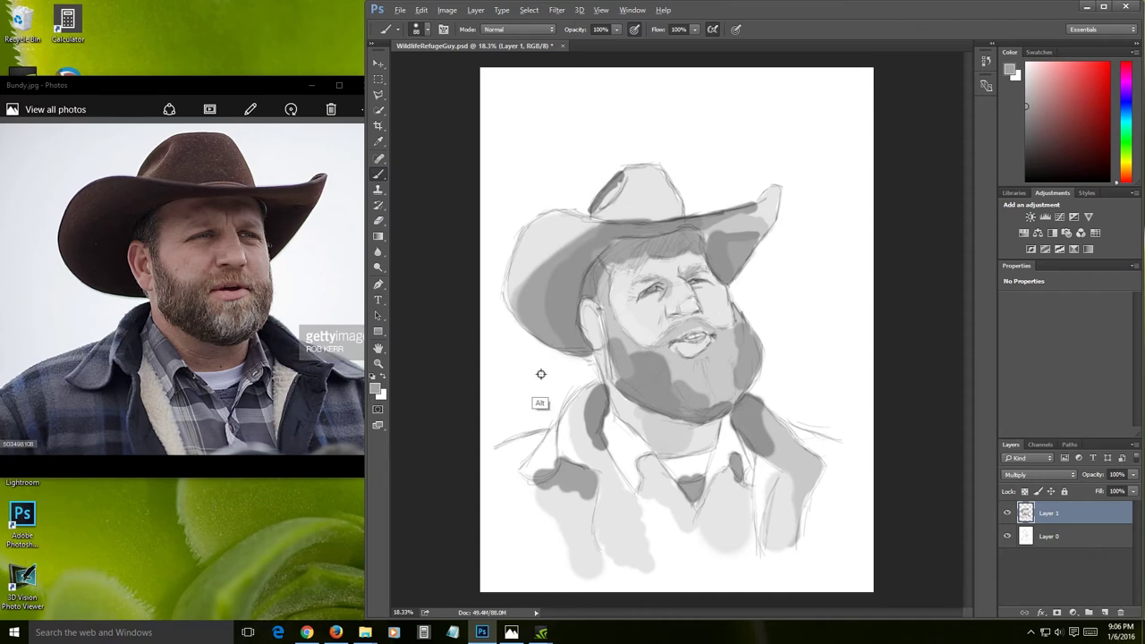
- Set the paint color to #e9e9e9, touch up the lower lip, and add light hair strokes to the beard beneath it
drag(660, 324, 655, 324)
click(376, 387)
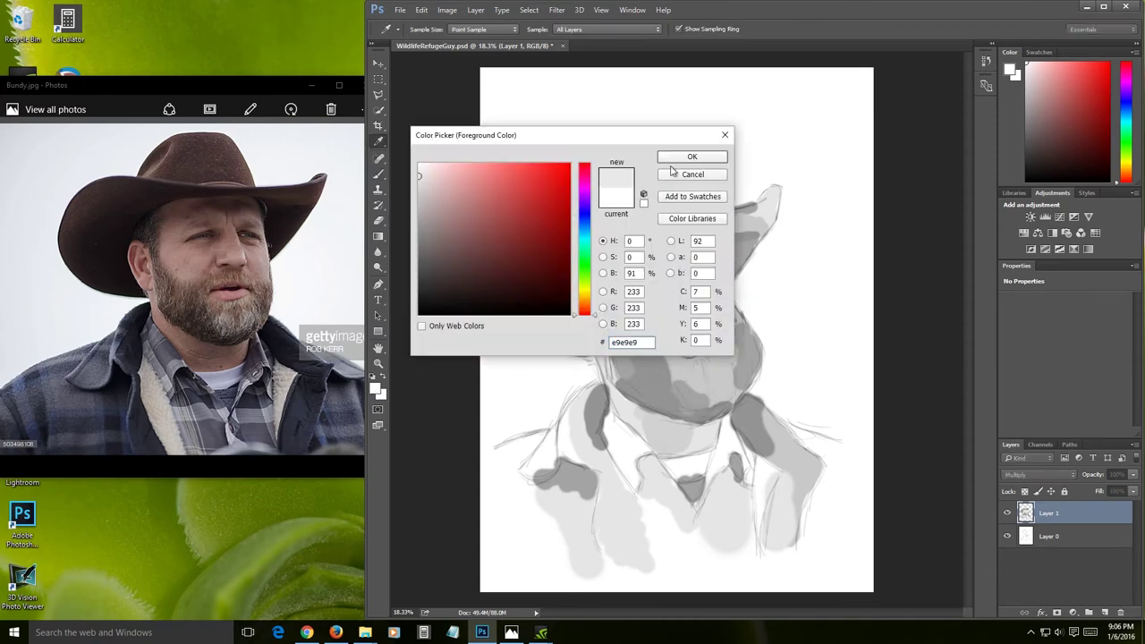
click(691, 157)
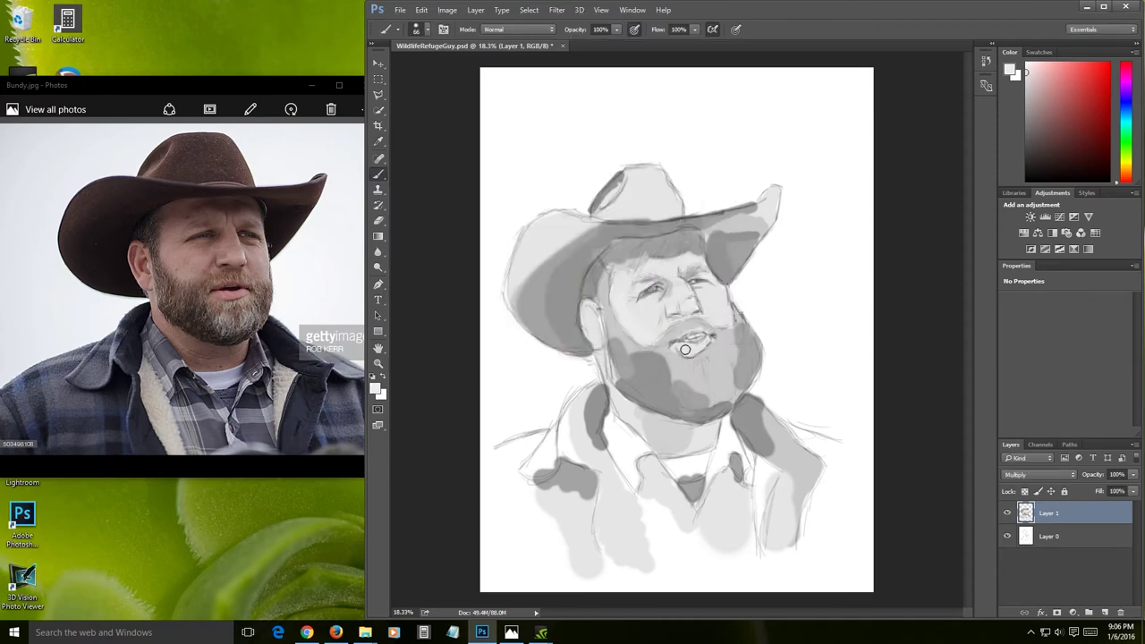
alt+right_click(688, 352)
drag(698, 380, 720, 373)
alt+right_click(725, 362)
key(ctrl+alt+z)
- Lower the brush opacity to 18% and blend the gray tones across the near side of the hat brim with a large brush
key(1)
key(8)
alt+right_click(554, 291)
alt+right_click(543, 228)
alt+click(528, 251)
mouse_move(524, 249)
mouse_down()
mouse_move(517, 263)
mouse_move(563, 249)
mouse_up()
alt+right_click(565, 246)
alt+right_click(573, 254)
mouse_move(518, 249)
mouse_down()
mouse_move(525, 290)
mouse_move(537, 213)
mouse_move(554, 206)
mouse_move(512, 232)
mouse_move(505, 267)
mouse_move(535, 214)
mouse_up()
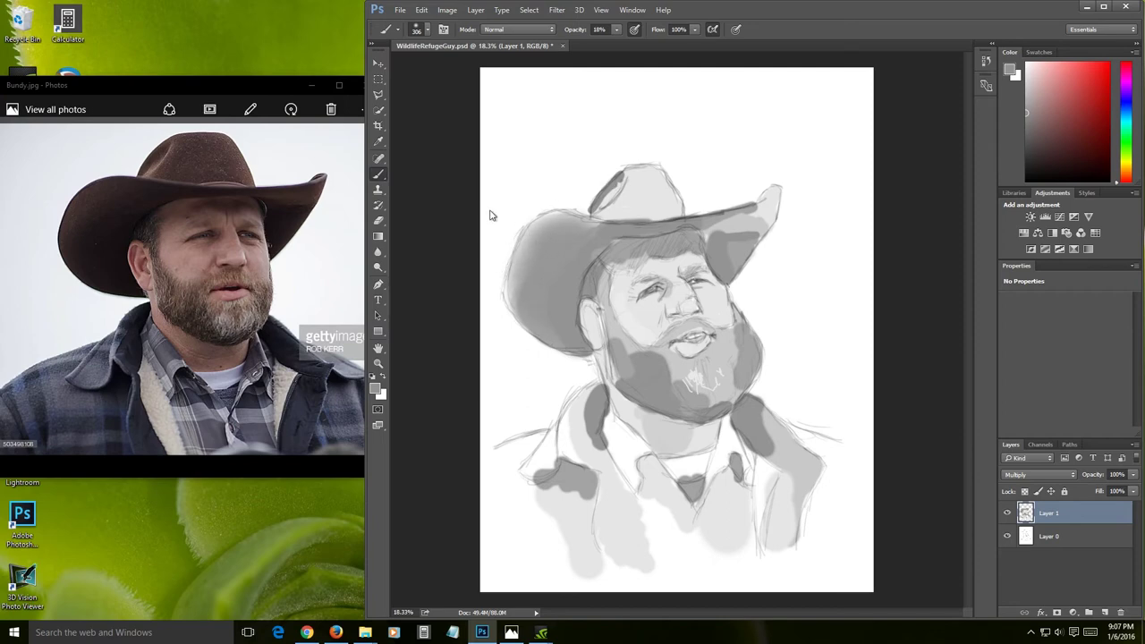
- Smooth the mid-gray shading across the near side of the hat brim with low-opacity strokes at 18%, sampling slightly darker grays
mouse_move(591, 230)
mouse_down()
mouse_move(553, 216)
mouse_move(516, 265)
mouse_move(523, 242)
mouse_move(529, 267)
mouse_move(571, 231)
mouse_up()
mouse_move(521, 284)
mouse_down()
mouse_move(537, 322)
mouse_move(517, 269)
mouse_move(523, 285)
mouse_move(524, 248)
mouse_move(564, 215)
mouse_up()
alt+click(597, 387)
drag(581, 358, 582, 324)
alt+click(579, 290)
alt+click(580, 290)
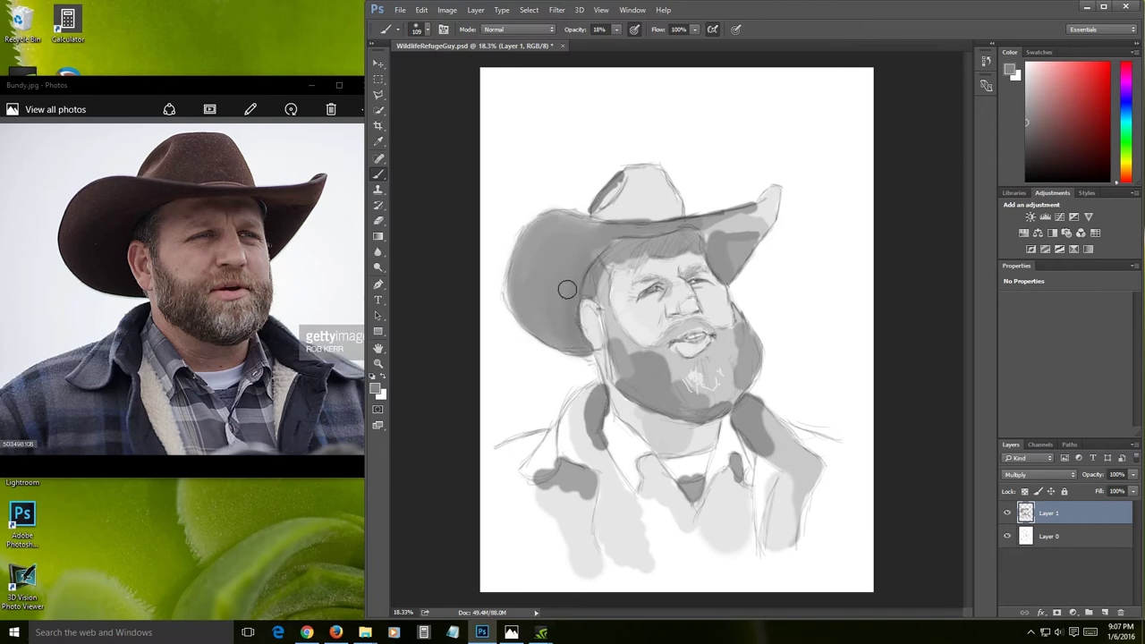
alt+click(605, 218)
drag(582, 261, 565, 302)
key(bracketright)
key(bracketright)
key(bracketright)
key(bracketright)
key(bracketright)
key(bracketright)
key(bracketright)
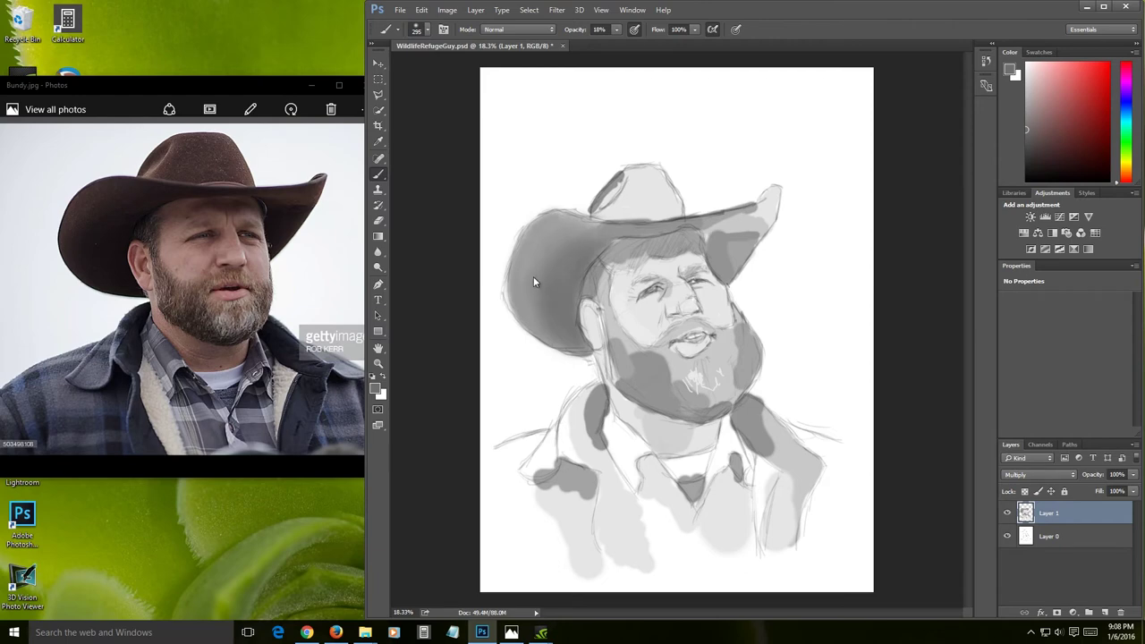
- Choose a darker gray paint color and deepen the inner area and upper edge of the near hat brim
click(377, 388)
click(543, 250)
key(Return)
key(bracketleft)
key(bracketleft)
key(bracketleft)
mouse_move(562, 272)
mouse_down()
mouse_move(602, 225)
mouse_move(557, 314)
mouse_move(544, 316)
mouse_up()
key(bracketright)
key(bracketright)
key(bracketright)
key(bracketright)
key(bracketright)
mouse_move(548, 233)
mouse_down()
mouse_move(524, 277)
mouse_move(524, 223)
mouse_up()
- Blend the dark gray along the lower and outer curve of the near hat brim with a smaller brush
key(bracketleft)
key(bracketleft)
key(bracketleft)
key(bracketleft)
key(bracketleft)
drag(522, 285, 565, 347)
mouse_move(516, 304)
mouse_down()
mouse_move(546, 228)
mouse_move(516, 270)
mouse_move(526, 235)
mouse_move(590, 215)
mouse_up()
key(bracketright)
key(bracketleft)
key(bracketleft)
key(bracketleft)
key(bracketleft)
key(bracketleft)
key(bracketleft)
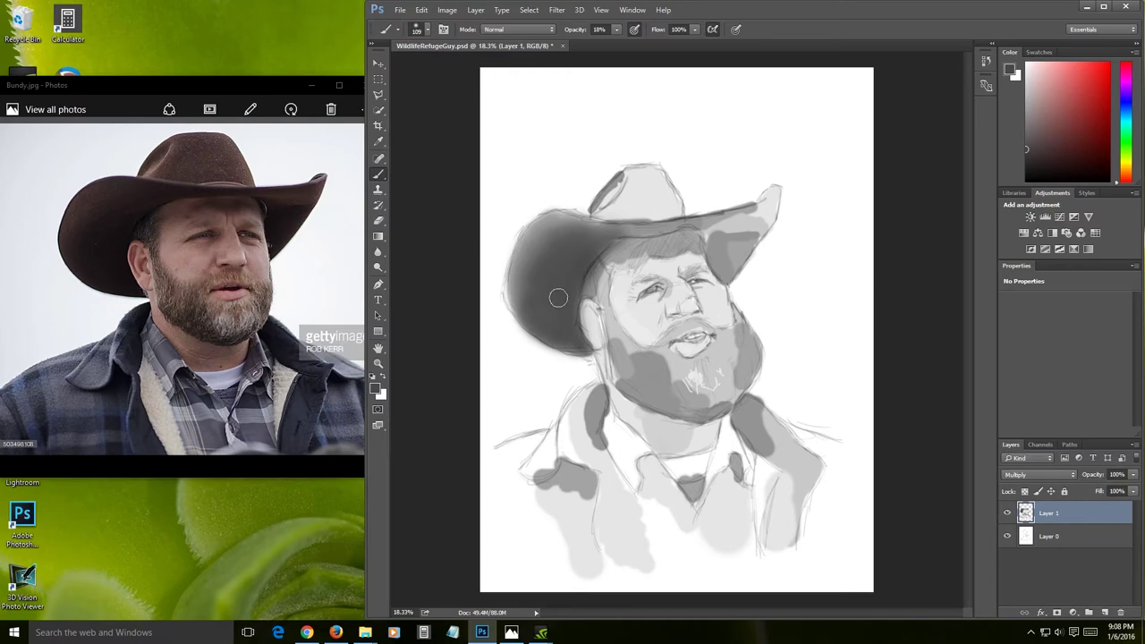
- Darken the hair shadow beneath the hat brim, undo the last stroke, and shade the beard along the near jaw
mouse_move(669, 240)
mouse_down()
mouse_move(646, 245)
mouse_move(687, 252)
mouse_move(638, 253)
mouse_move(680, 252)
mouse_move(643, 222)
mouse_up()
key(ctrl+z)
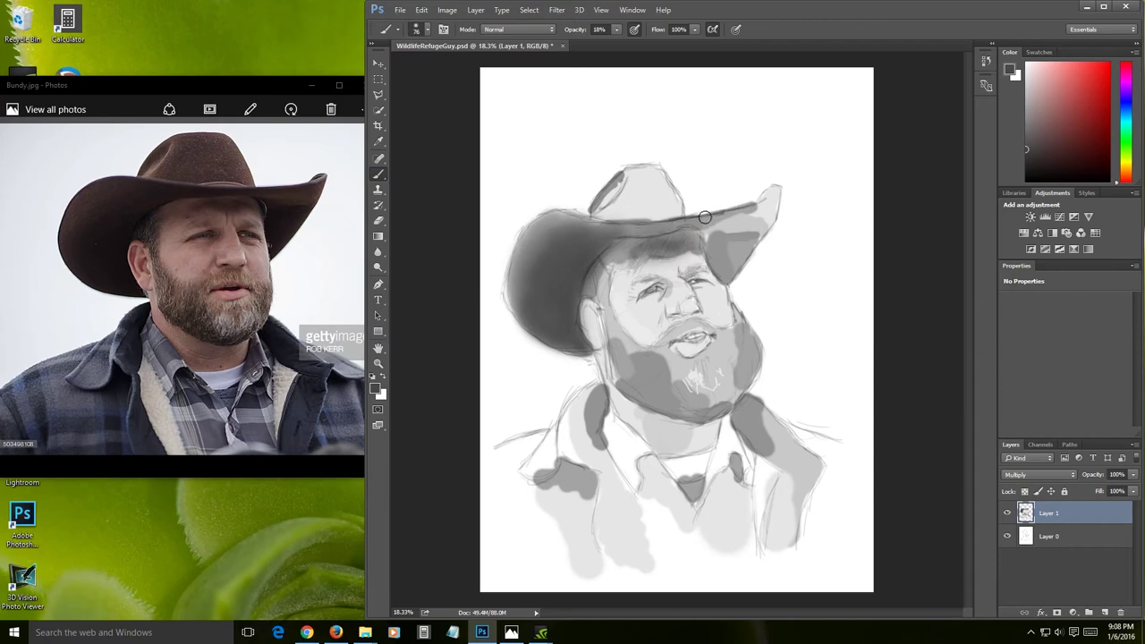
mouse_move(628, 397)
mouse_down()
mouse_move(676, 404)
mouse_move(675, 386)
mouse_up()
drag(644, 391, 689, 408)
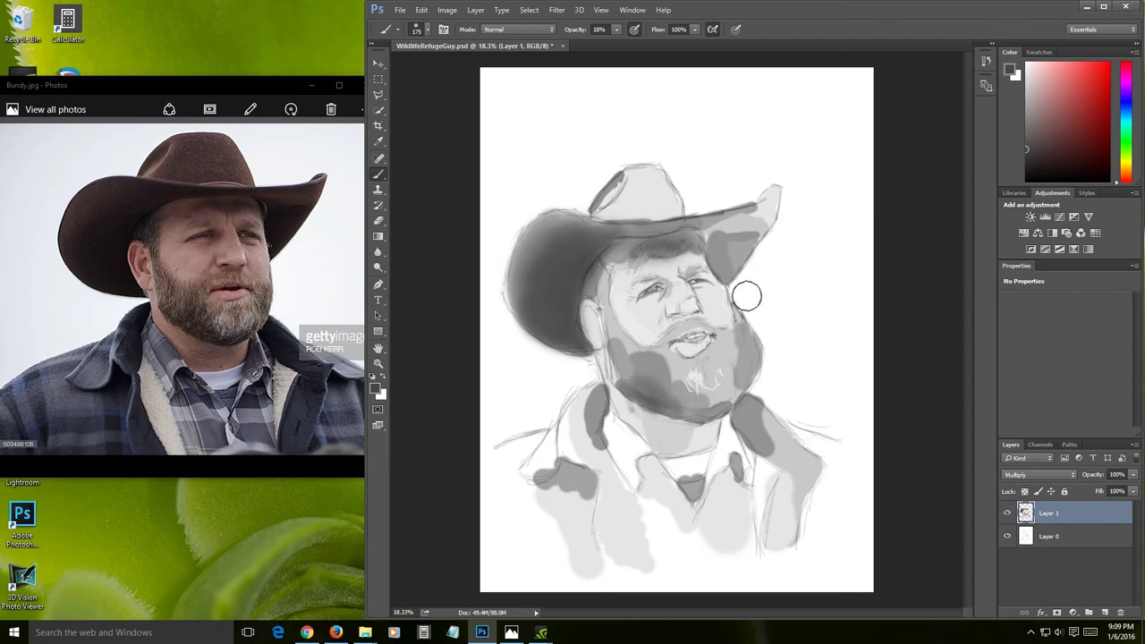
- Sample a lighter gray and shade the edge of the far shirt collar below the beard with a small brush
alt+right_click(722, 422)
drag(722, 422, 705, 494)
alt+click(731, 401)
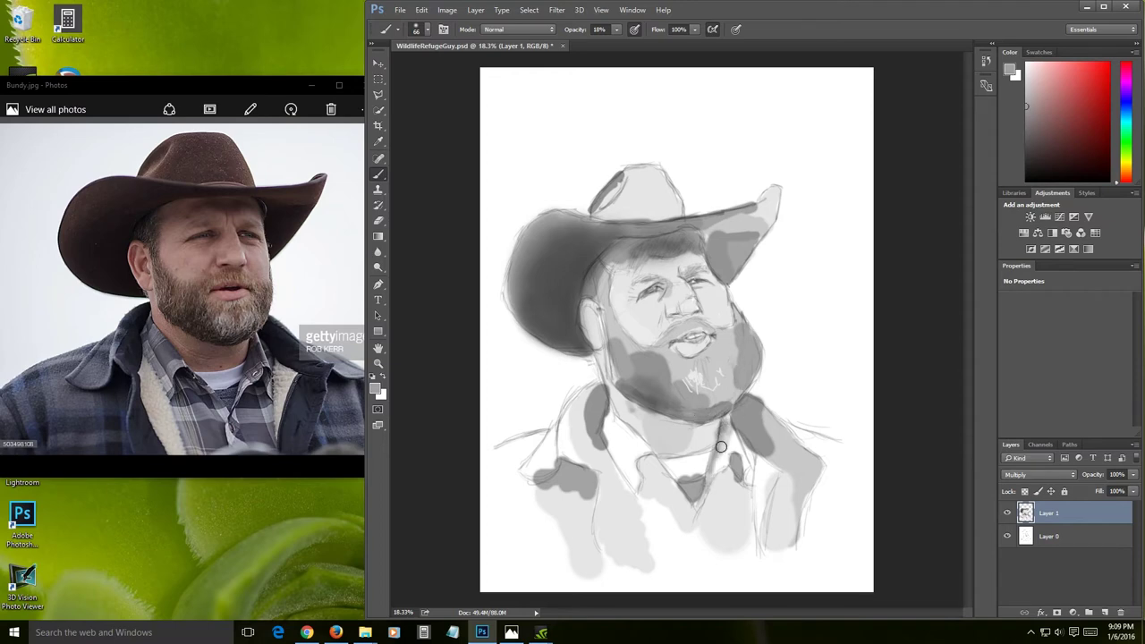
- Blend gray shading down the far jacket collar and lapel with an enlarged brush
key(bracketright)
alt+click(778, 448)
key(bracketright)
key(bracketright)
key(bracketright)
mouse_move(780, 452)
mouse_down()
mouse_move(772, 416)
mouse_move(764, 450)
mouse_move(766, 420)
mouse_move(787, 466)
mouse_move(799, 447)
mouse_move(768, 461)
mouse_move(787, 501)
mouse_up()
- Blend gray shading over the near jacket collar with a larger soft brush
key(bracketright)
key(bracketright)
key(bracketright)
key(bracketright)
key(bracketright)
key(bracketright)
alt+right_click(597, 447)
mouse_move(598, 402)
mouse_down()
mouse_move(610, 428)
mouse_move(582, 435)
mouse_move(603, 477)
mouse_up()
alt+right_click(601, 426)
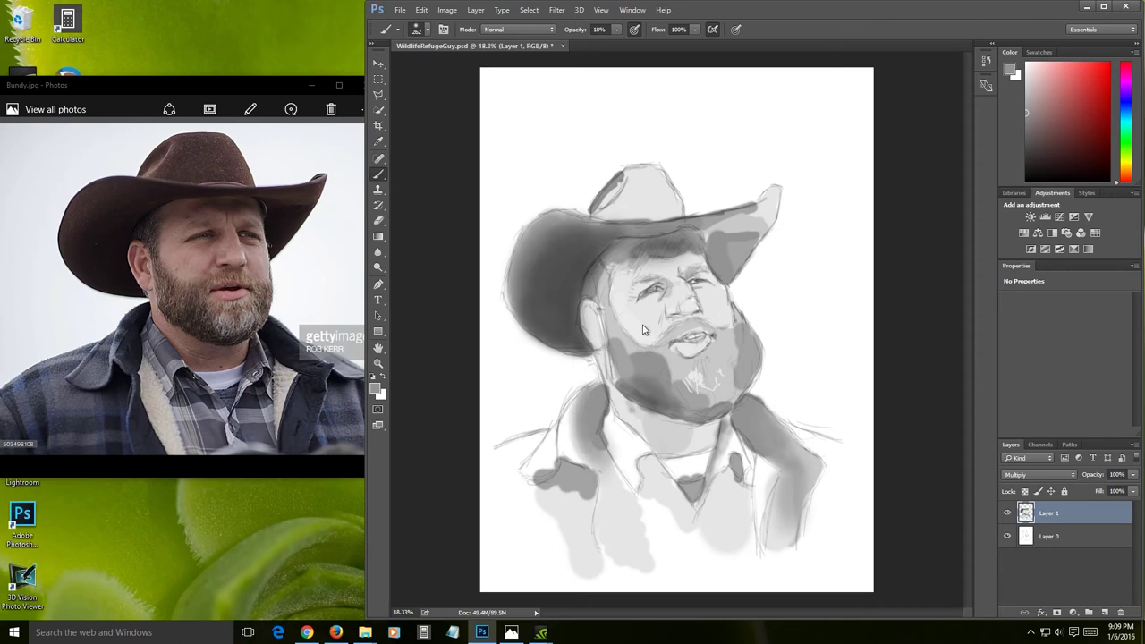
- Hide and reshow Layer 1 to compare the shading, touch up the ear and near cheek, and add a frown line between the eyebrows
click(1007, 512)
click(1007, 512)
drag(615, 304, 587, 312)
drag(618, 322, 609, 321)
mouse_move(612, 312)
mouse_down()
mouse_move(636, 313)
mouse_move(653, 295)
mouse_move(664, 305)
mouse_up()
key(ctrl+alt+z)
drag(666, 282, 670, 267)
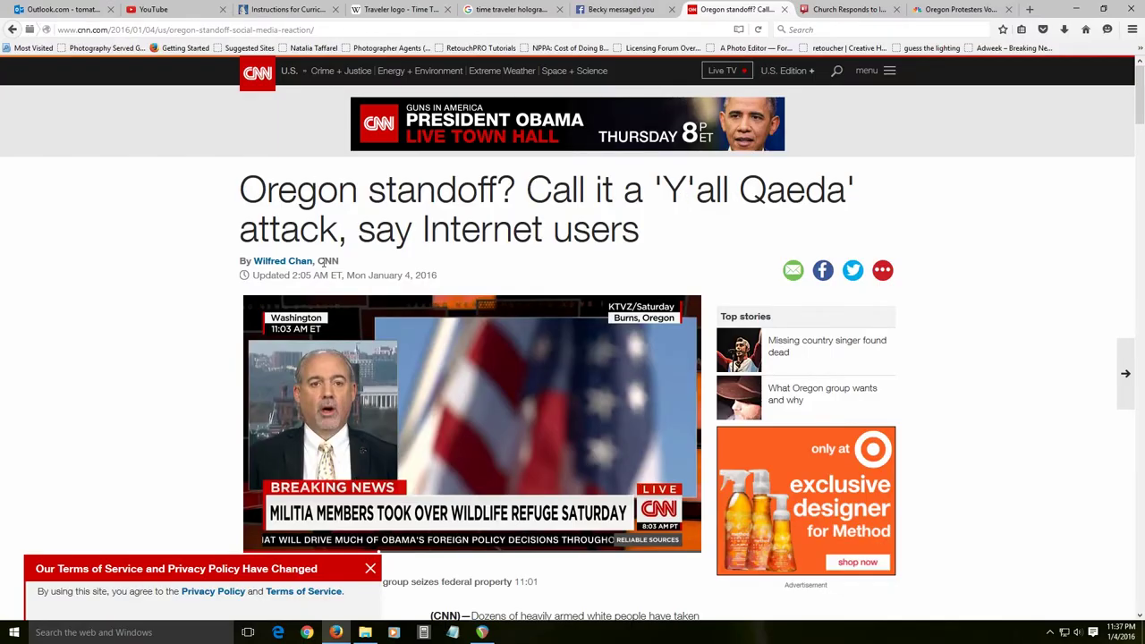
- Switch to Firefox and read the opening paragraphs of the CNN article on the Oregon standoff, highlighting the phrases of interest
scroll(173, 345, down, 3)
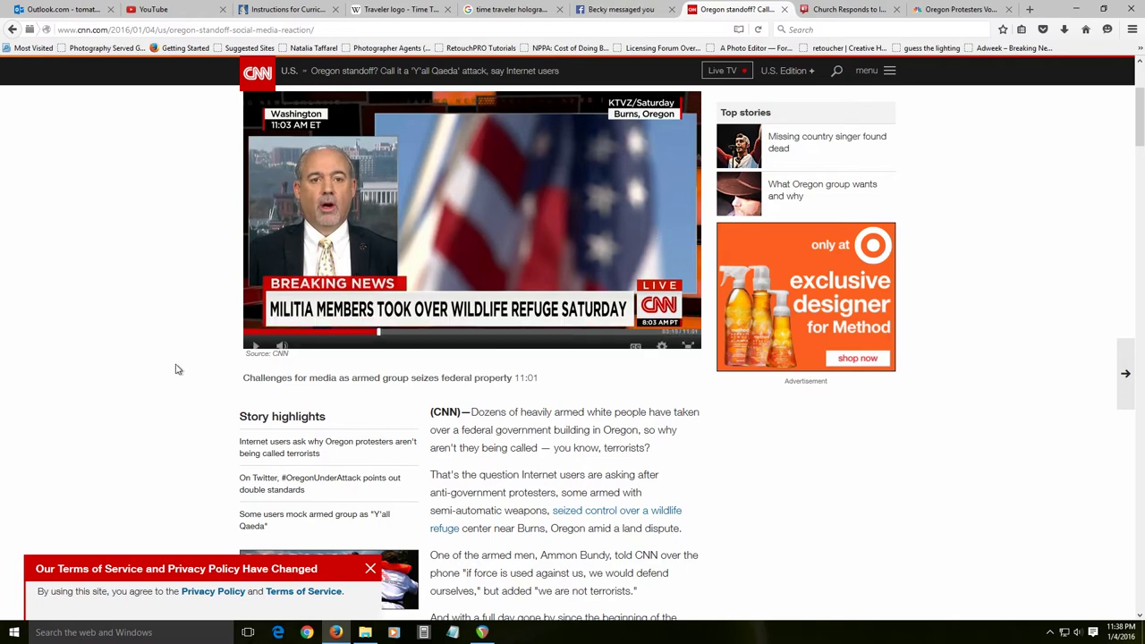
scroll(176, 368, down, 3)
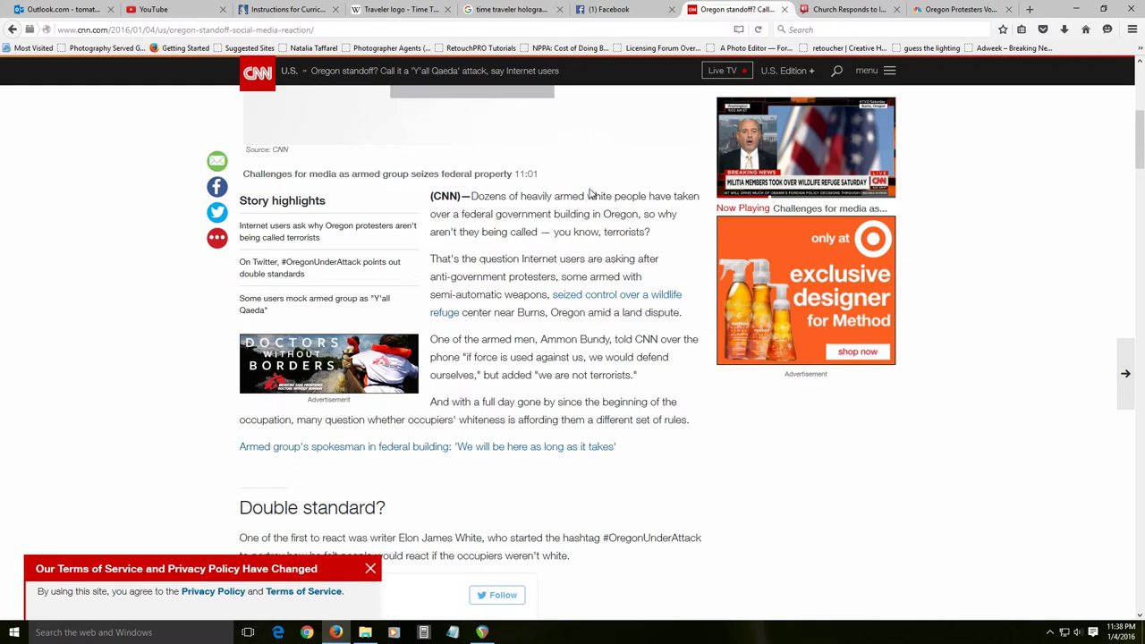
drag(590, 196, 643, 196)
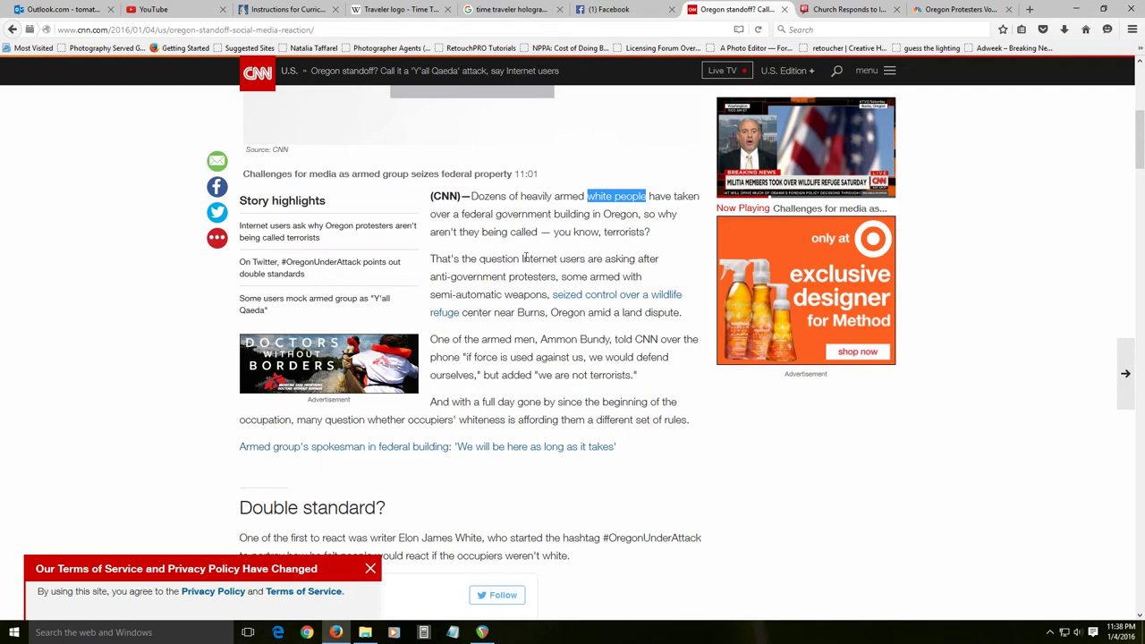
drag(521, 258, 553, 277)
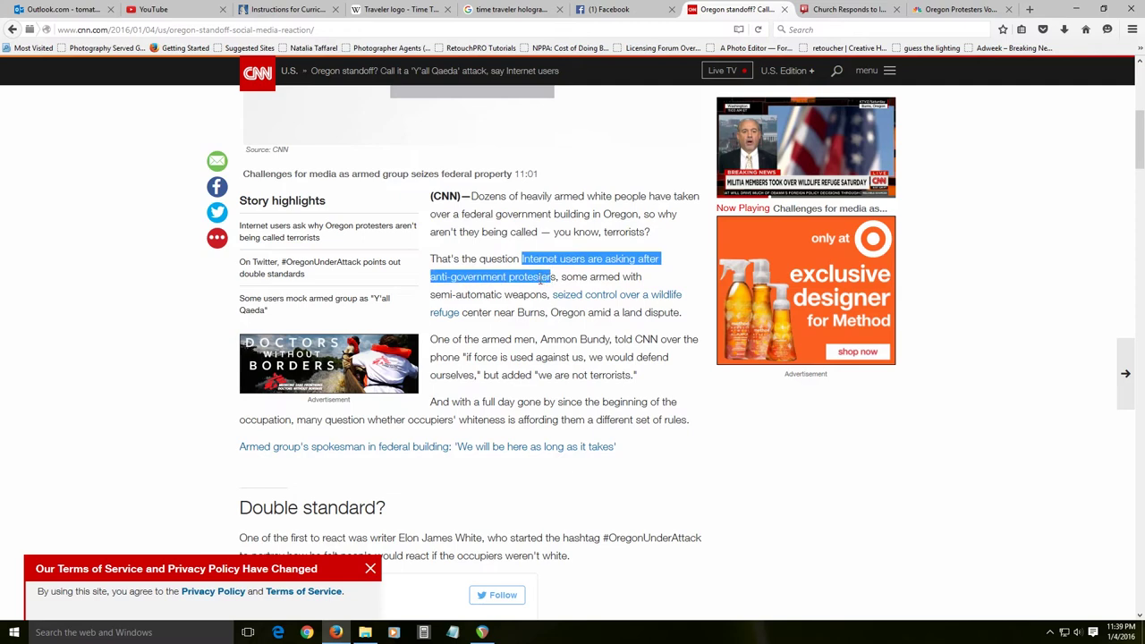
scroll(512, 288, down, 2)
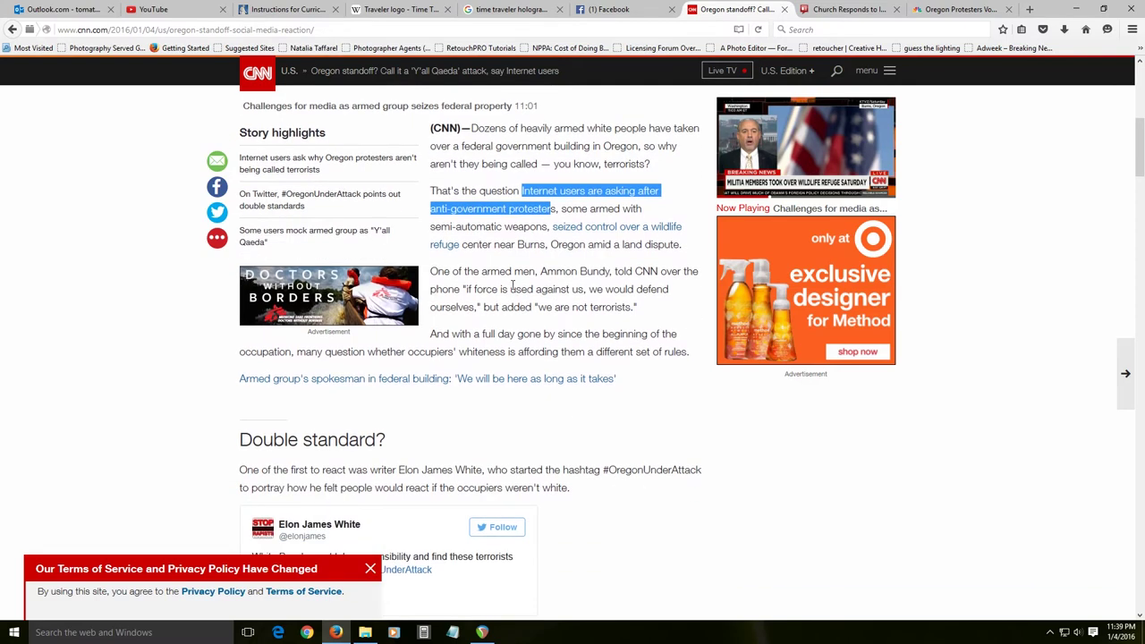
scroll(512, 288, up, 10)
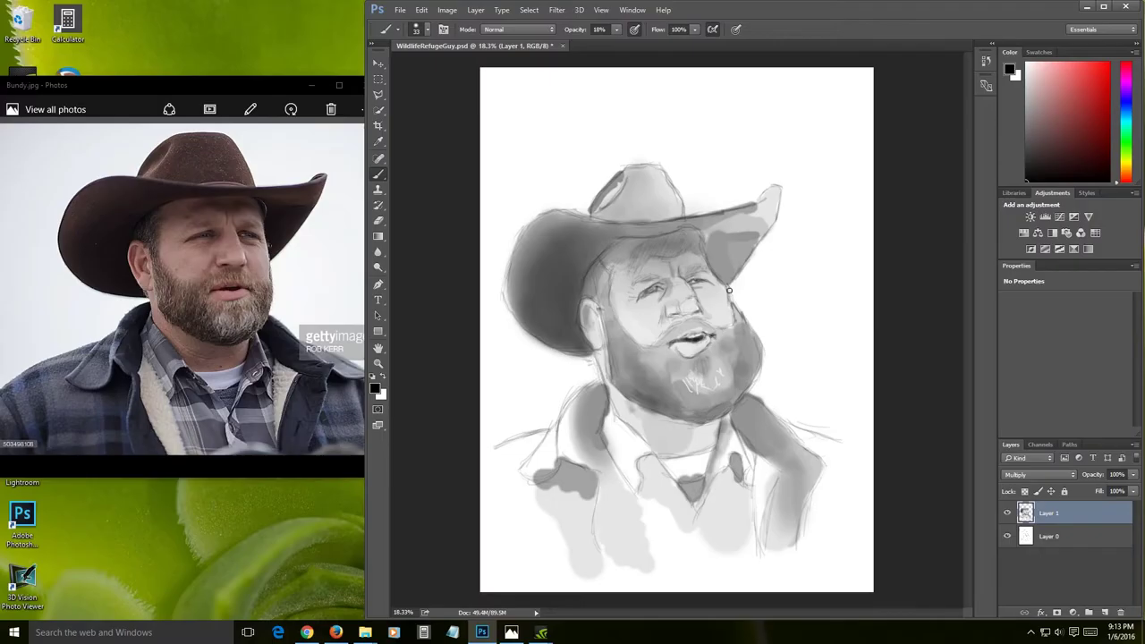
- Switch back to Photoshop and lighten the near cheek and temple with low-opacity white strokes
key(x)
alt+click(628, 434)
mouse_move(628, 335)
mouse_down()
mouse_move(647, 334)
mouse_move(637, 339)
mouse_move(617, 297)
mouse_up()
alt+click(636, 291)
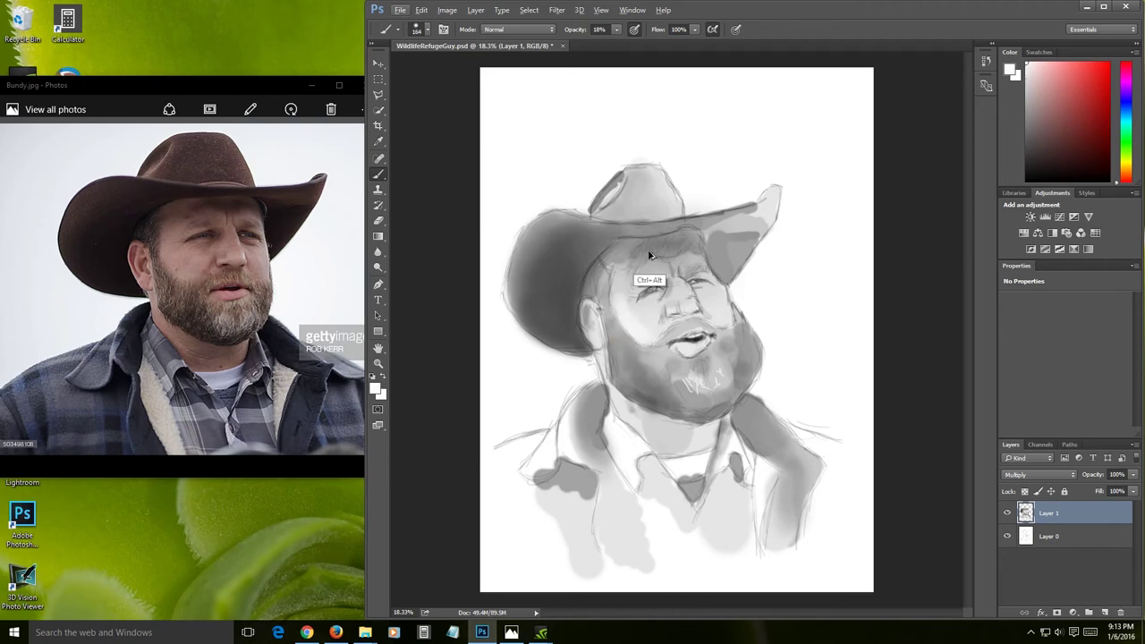
alt+click(623, 304)
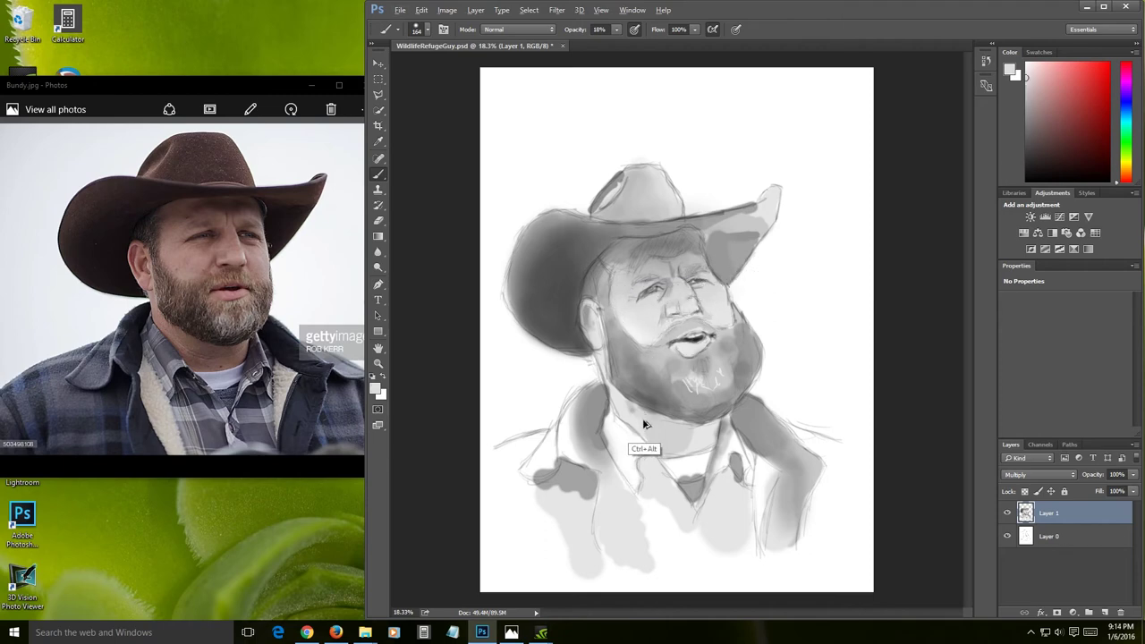
- Sample gray tones and shade the bridge, side and underside of the nose with a small brush
alt+right_click(680, 342)
drag(696, 301, 696, 302)
alt+click(674, 305)
alt+click(675, 304)
drag(684, 311, 684, 311)
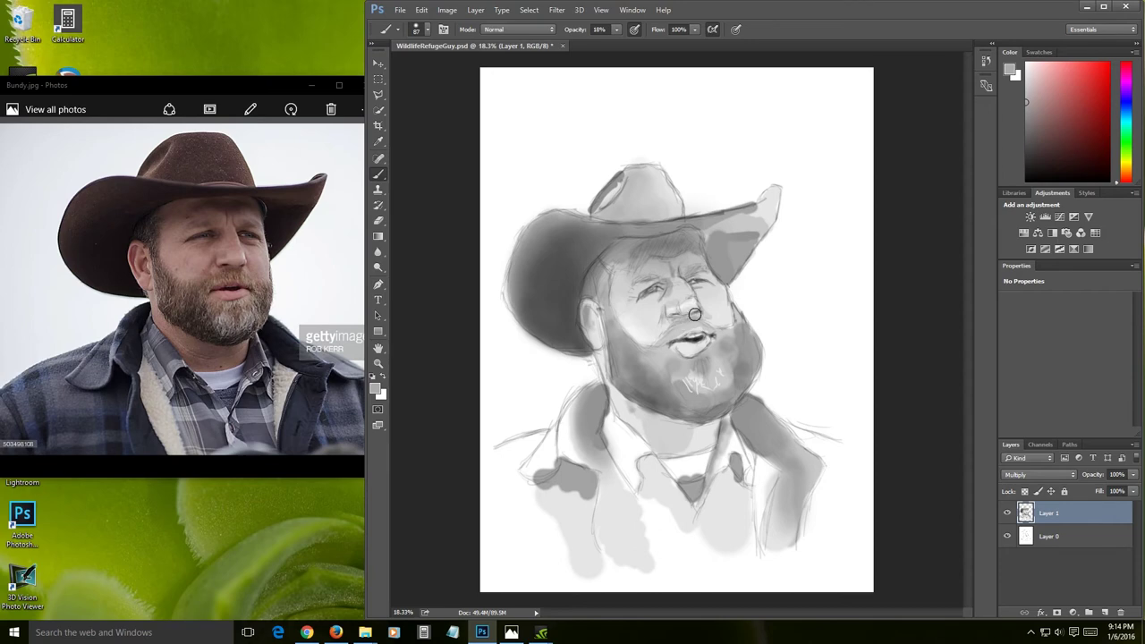
key(alt)
alt+click(737, 362)
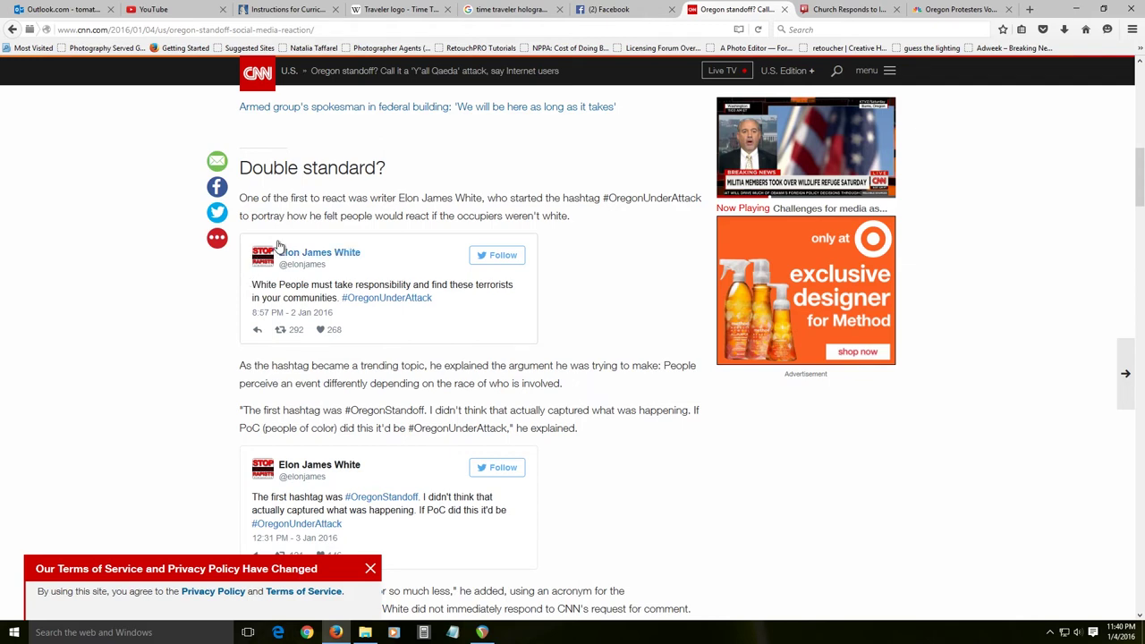
- Switch to Firefox and read the CNN article's quoted tweets, from the "Double standard?" section through the end of "'Y'all Qaeda'"
scroll(380, 371, down, 3)
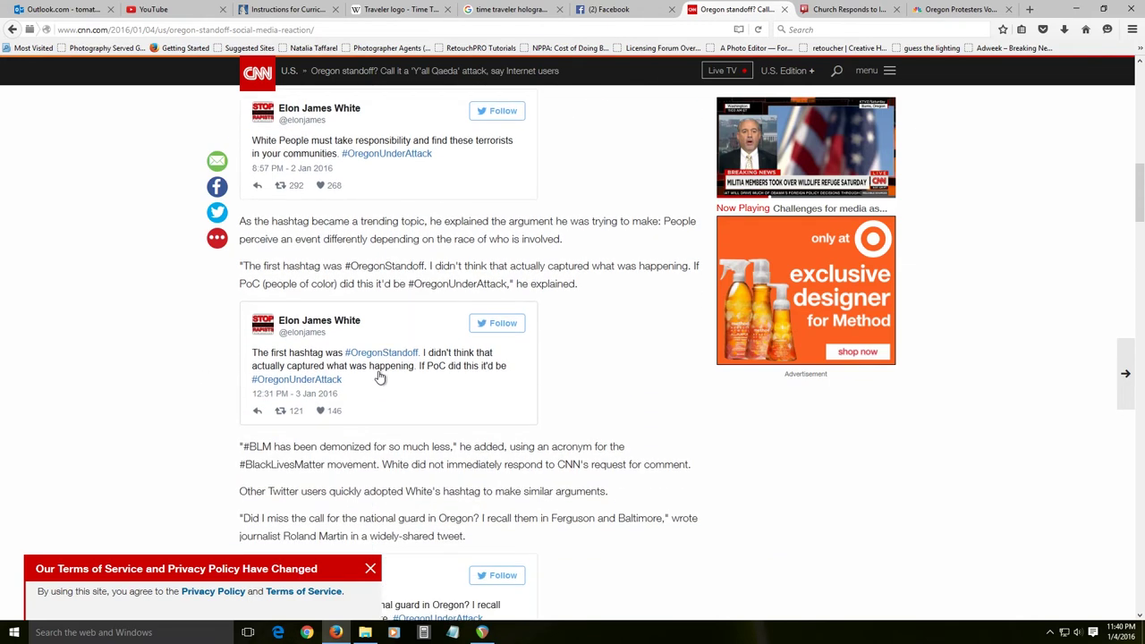
scroll(380, 371, down, 2)
scroll(399, 336, down, 1)
scroll(398, 337, down, 2)
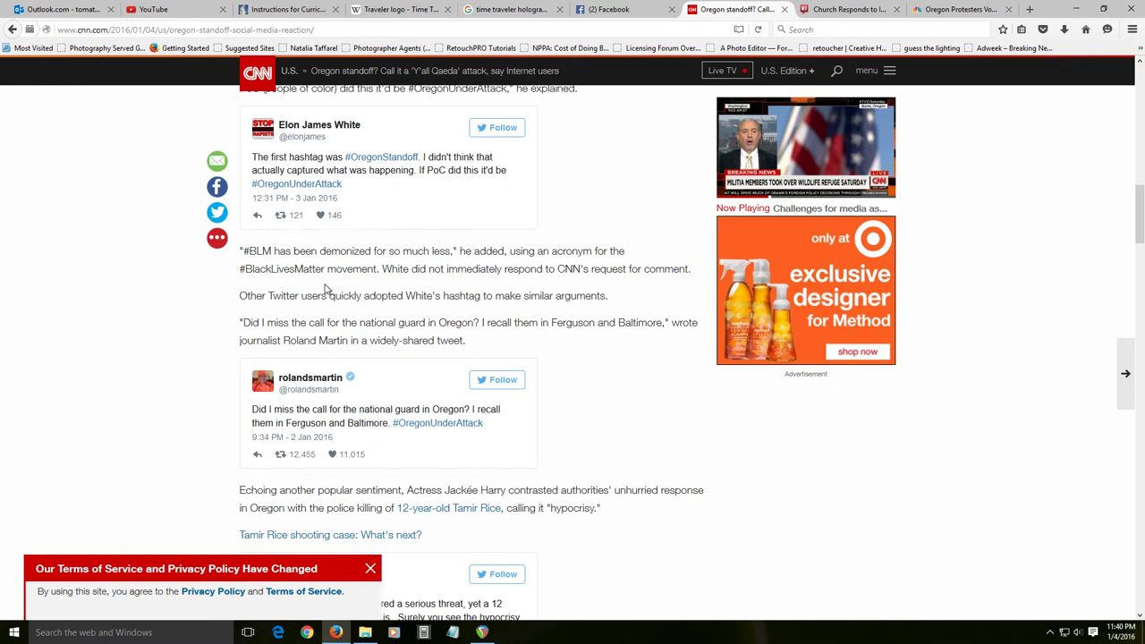
scroll(322, 276, down, 4)
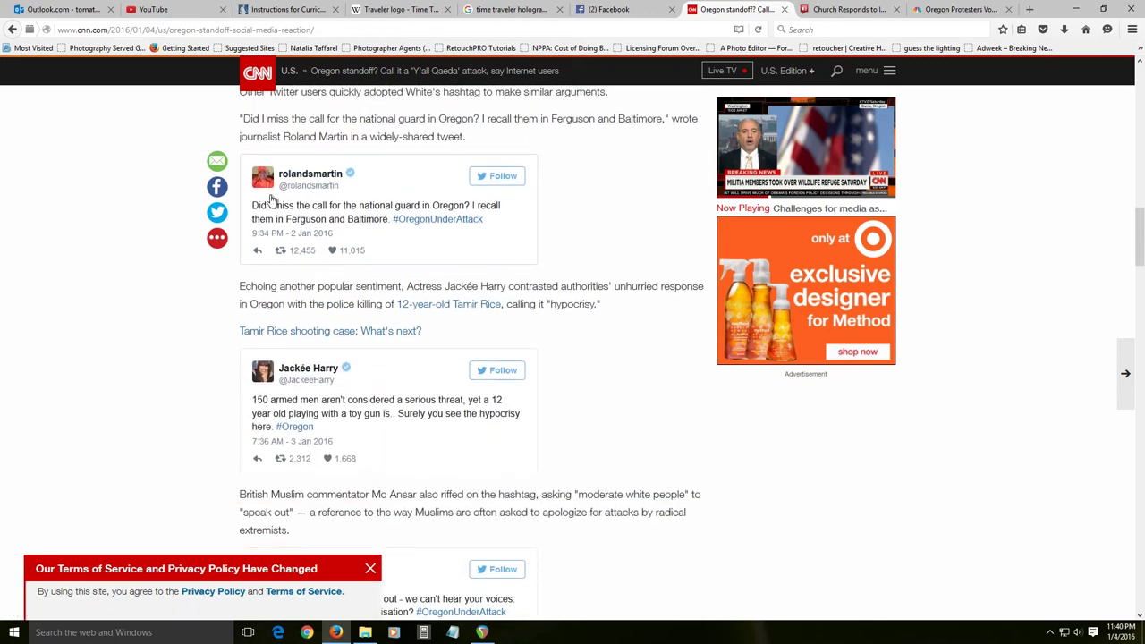
scroll(268, 250, down, 3)
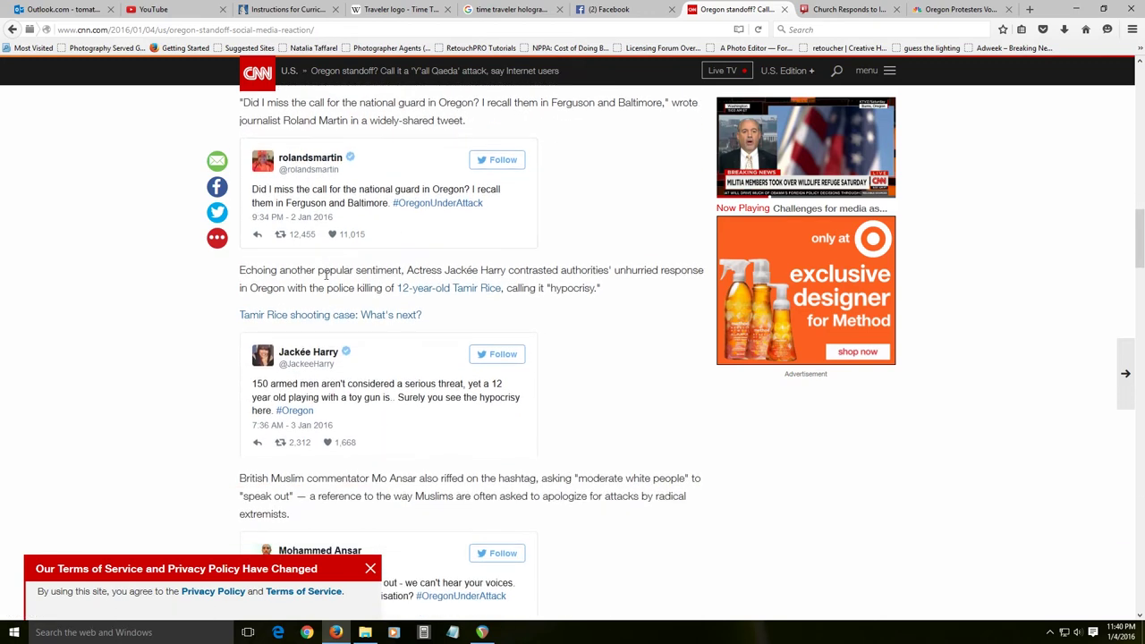
scroll(447, 263, down, 3)
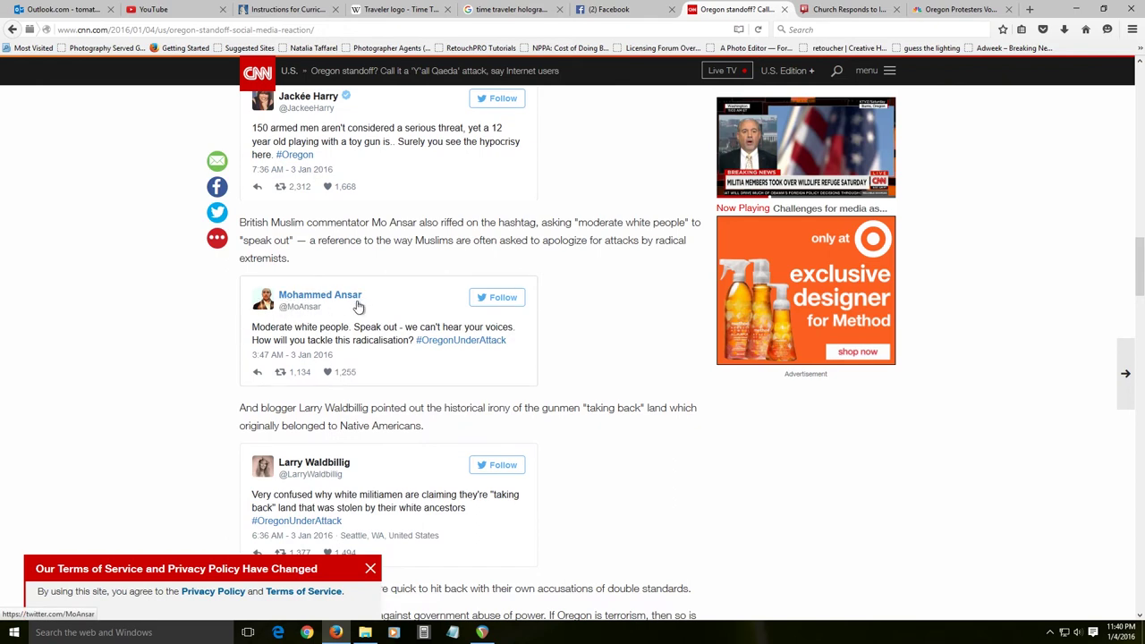
scroll(300, 374, down, 3)
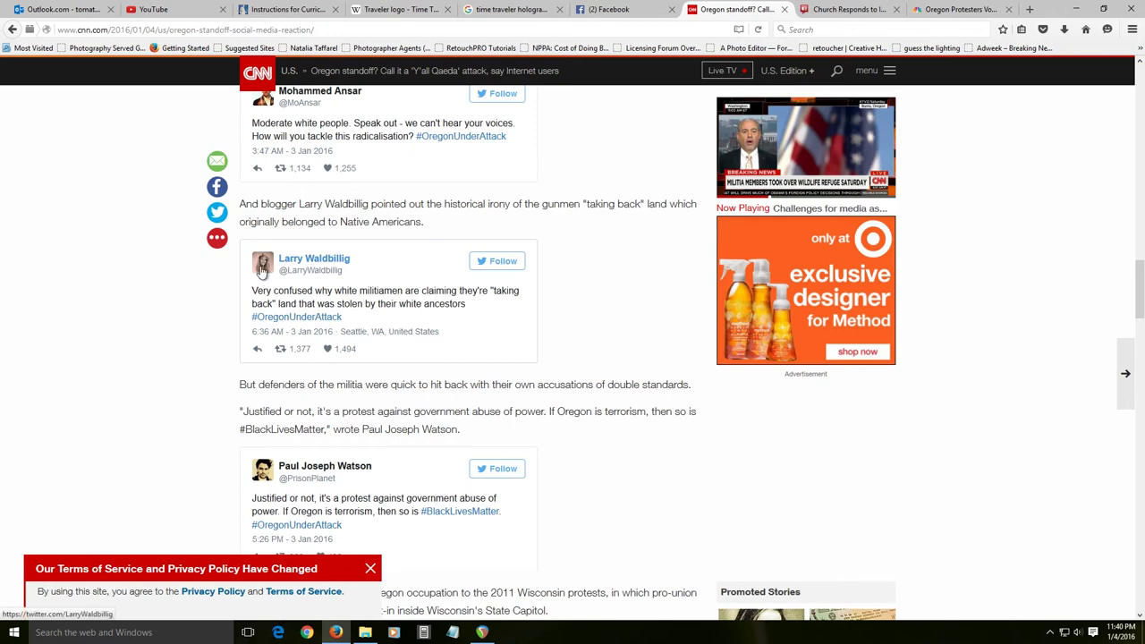
scroll(248, 370, down, 3)
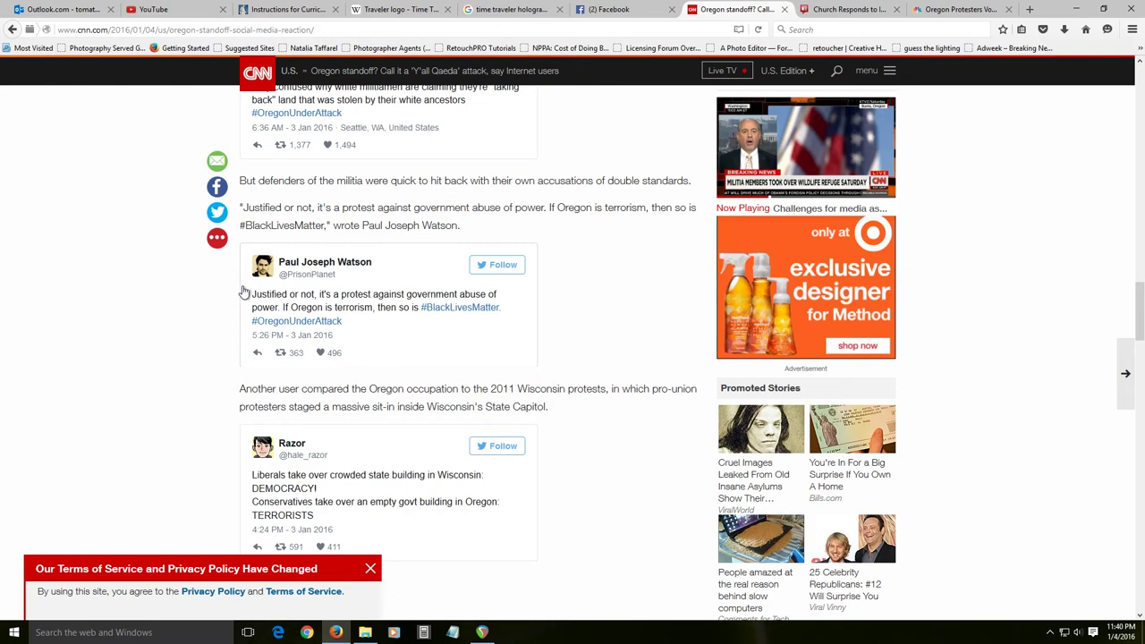
scroll(177, 345, down, 2)
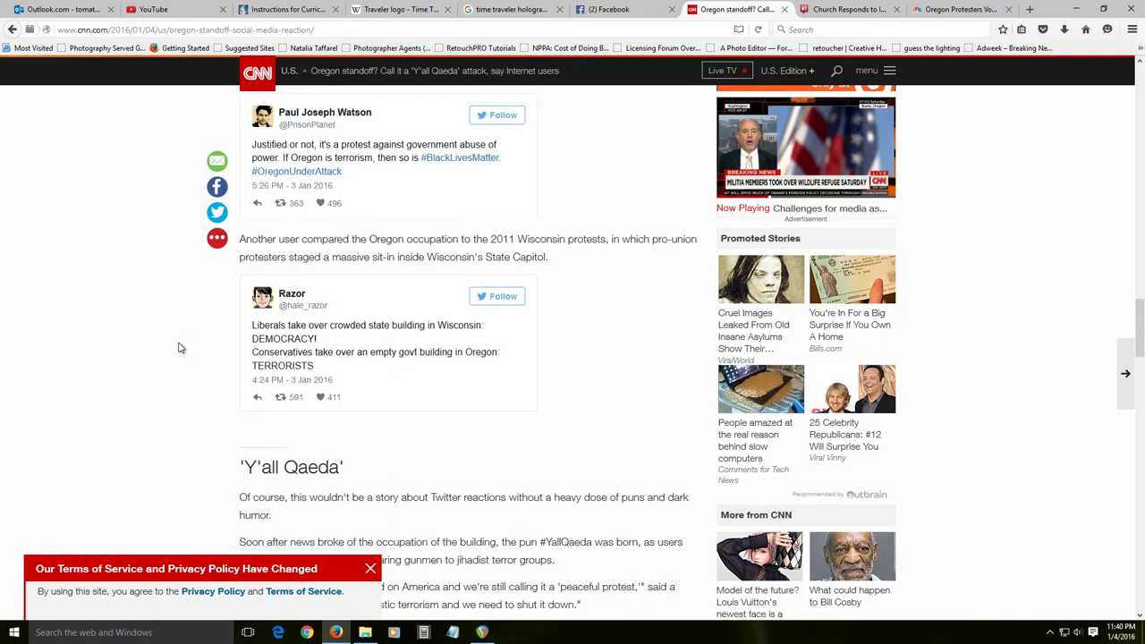
scroll(179, 347, down, 1)
scroll(177, 346, down, 2)
scroll(177, 346, down, 1)
scroll(177, 346, down, 1)
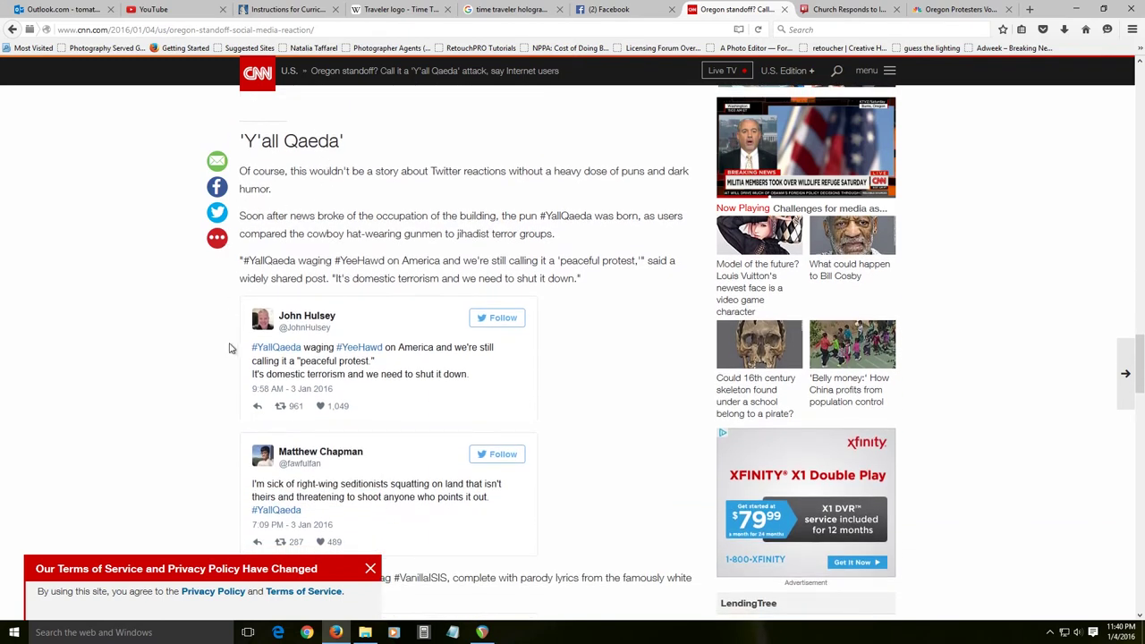
scroll(229, 347, down, 1)
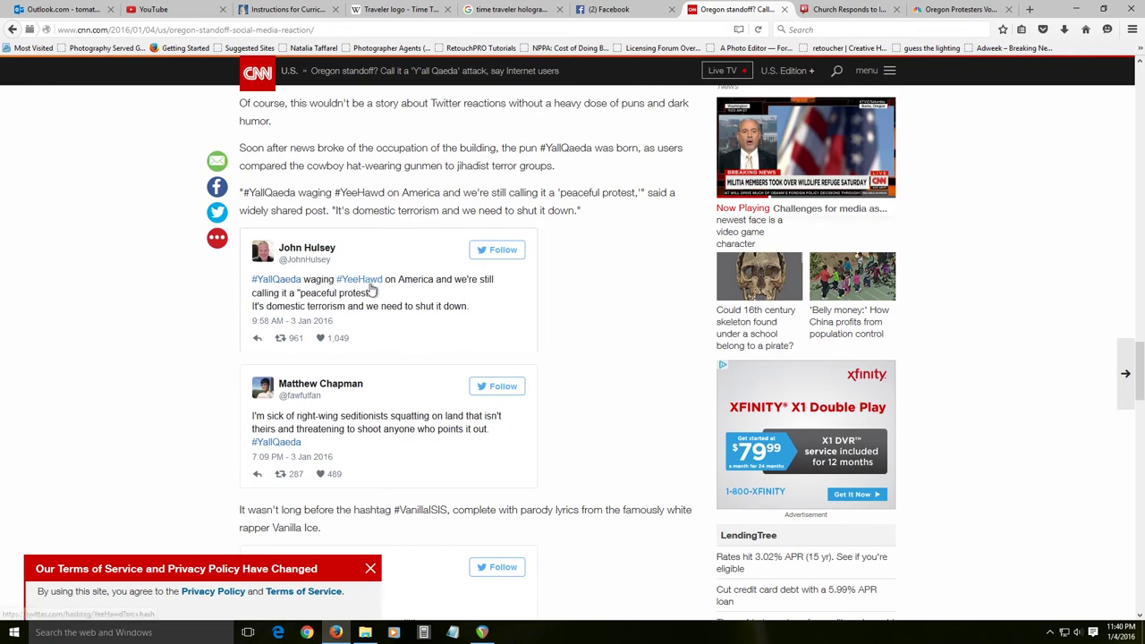
scroll(284, 335, down, 1)
scroll(284, 334, down, 1)
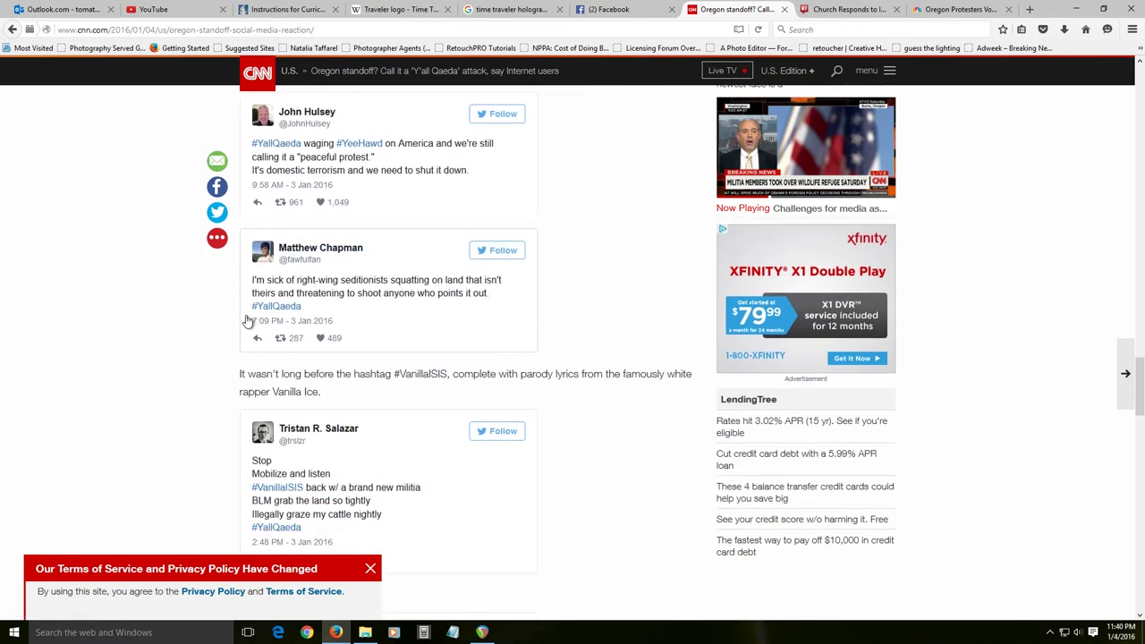
scroll(247, 322, down, 2)
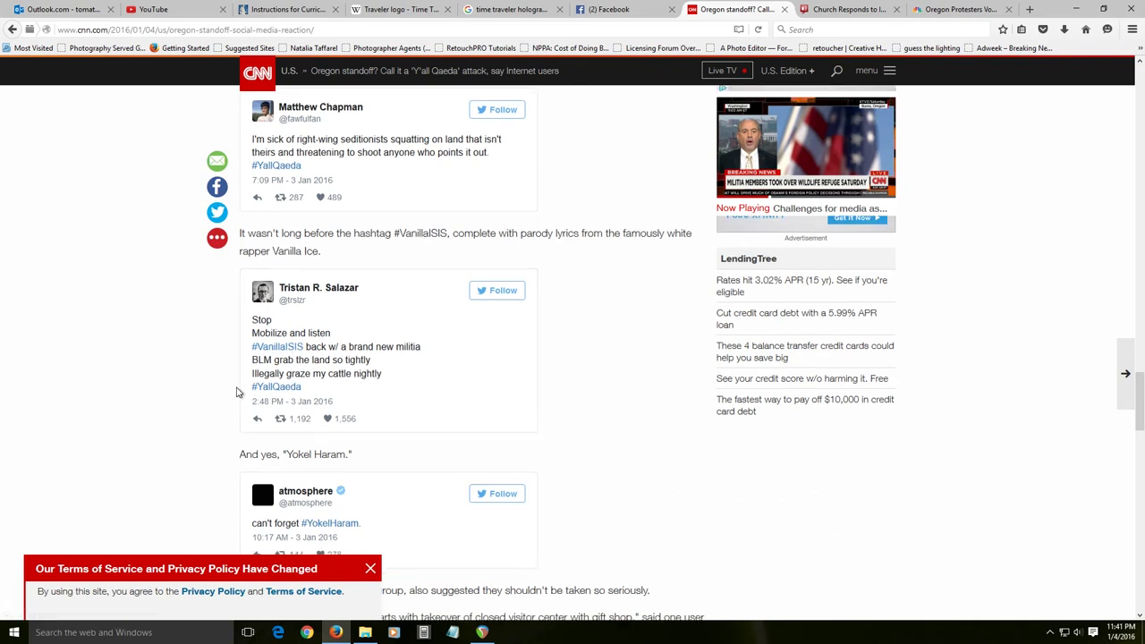
scroll(208, 396, down, 3)
scroll(212, 399, down, 2)
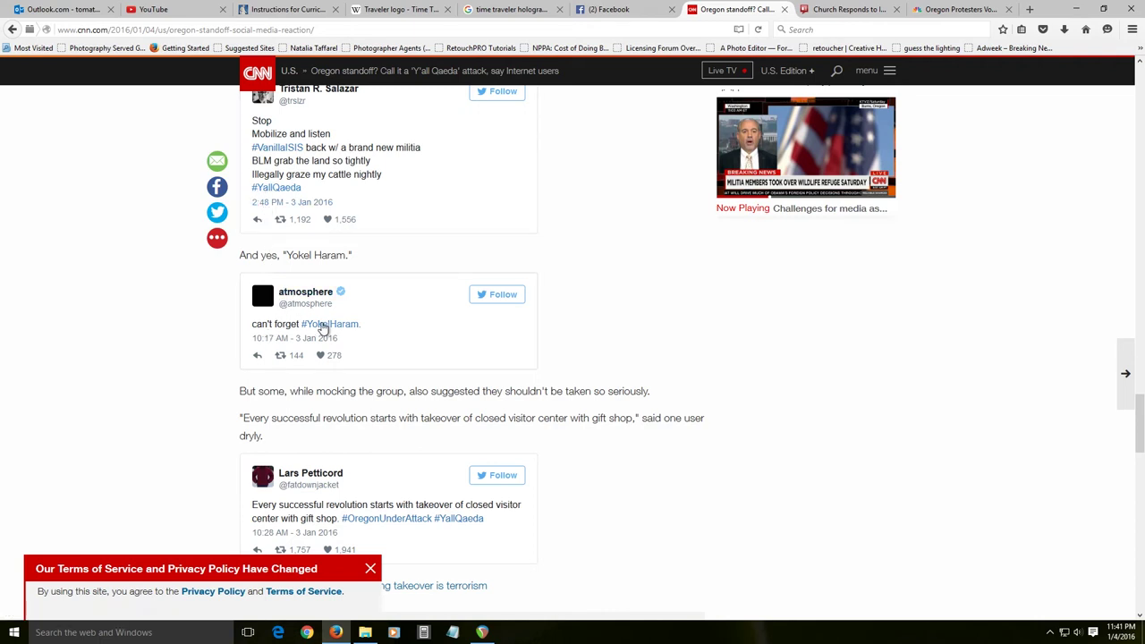
scroll(323, 356, down, 4)
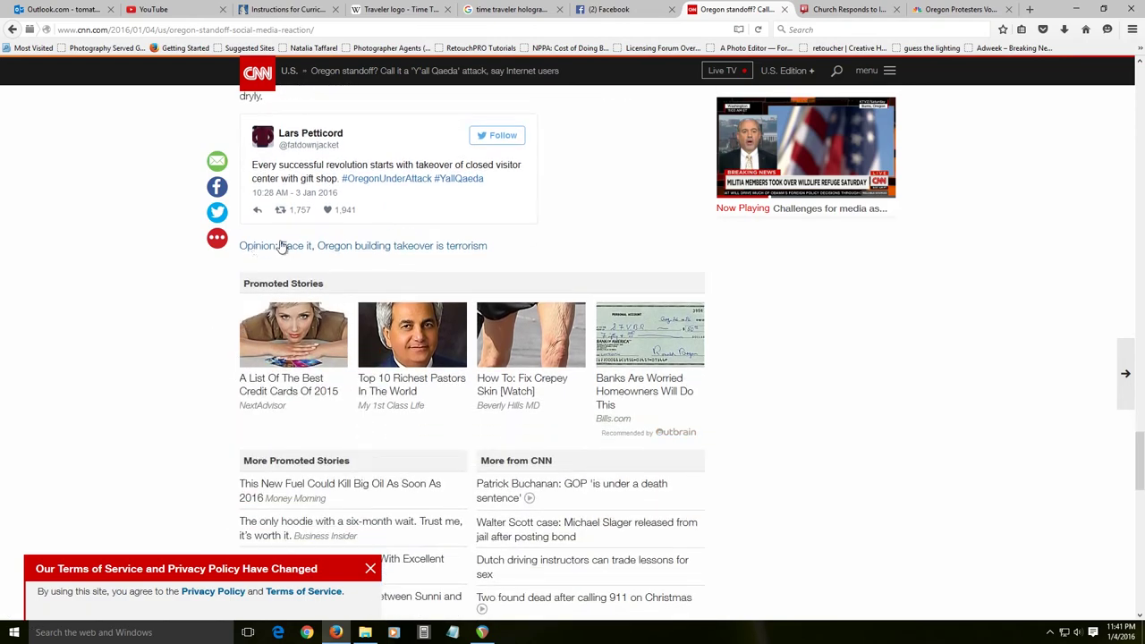
scroll(224, 388, up, 5)
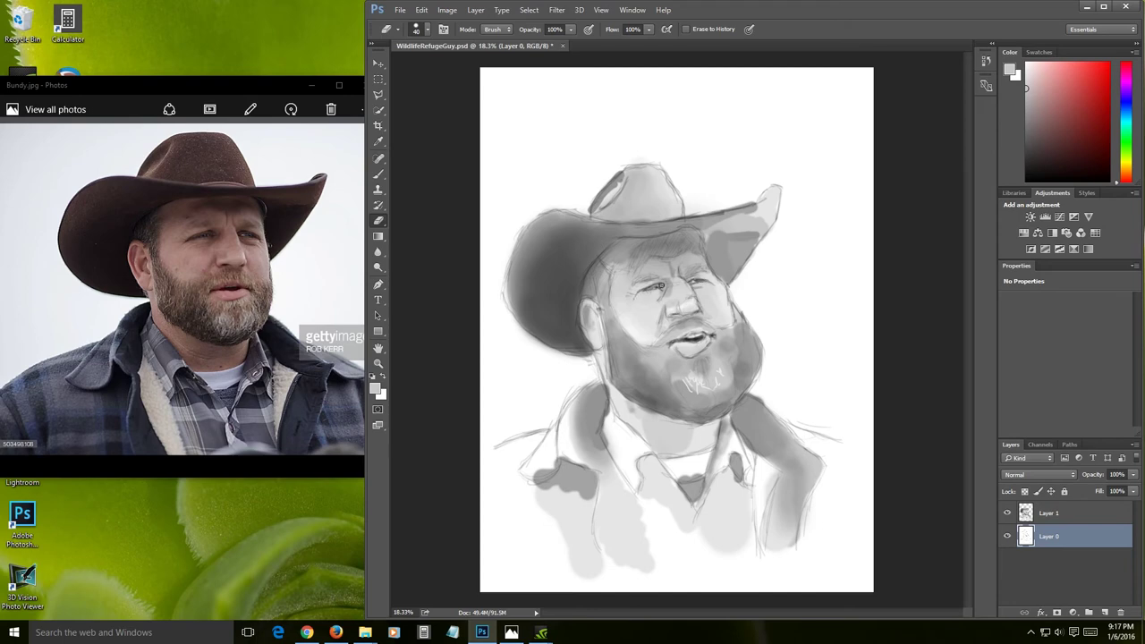
- Sample a dark gray and deepen the shading beneath both eyes on Layer 0 with a small brush at 18% opacity
key(b)
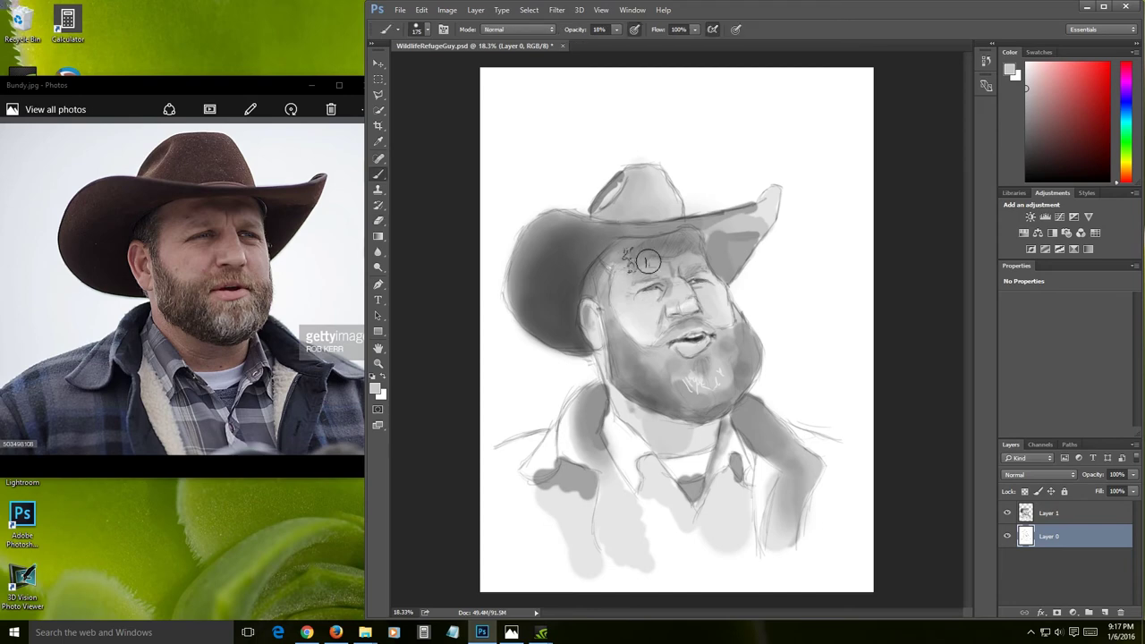
alt+click(570, 334)
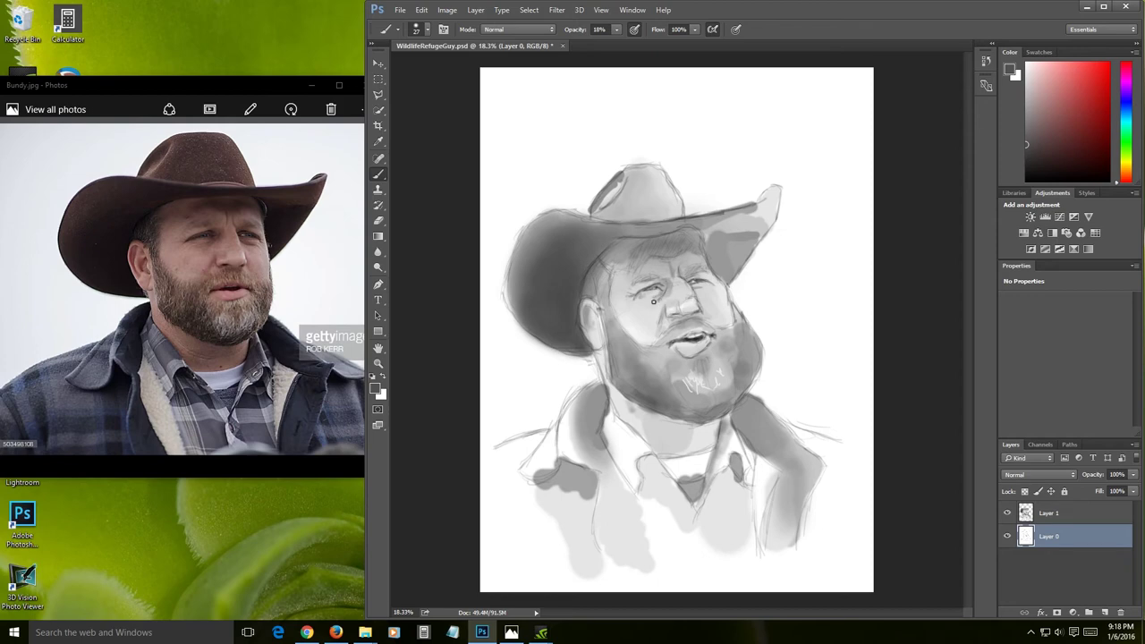
drag(653, 301, 664, 301)
drag(700, 286, 696, 288)
- On Layer 1, touch up the gray tones beside the far eye, across the forehead and beneath the hat brim
click(1061, 514)
alt+click(722, 280)
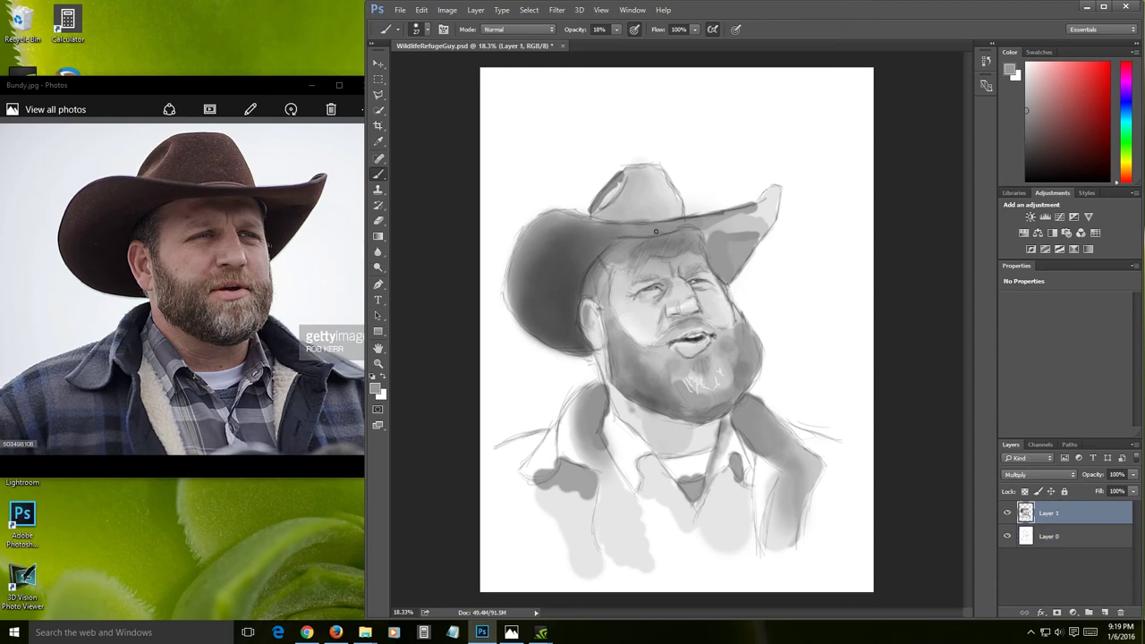
alt+right_click(629, 259)
alt+click(670, 250)
alt+click(619, 281)
alt+click(671, 241)
- Add a new layer above Layer 1 and blend tones over the forehead, near temple, cheek and lower lip
click(1105, 613)
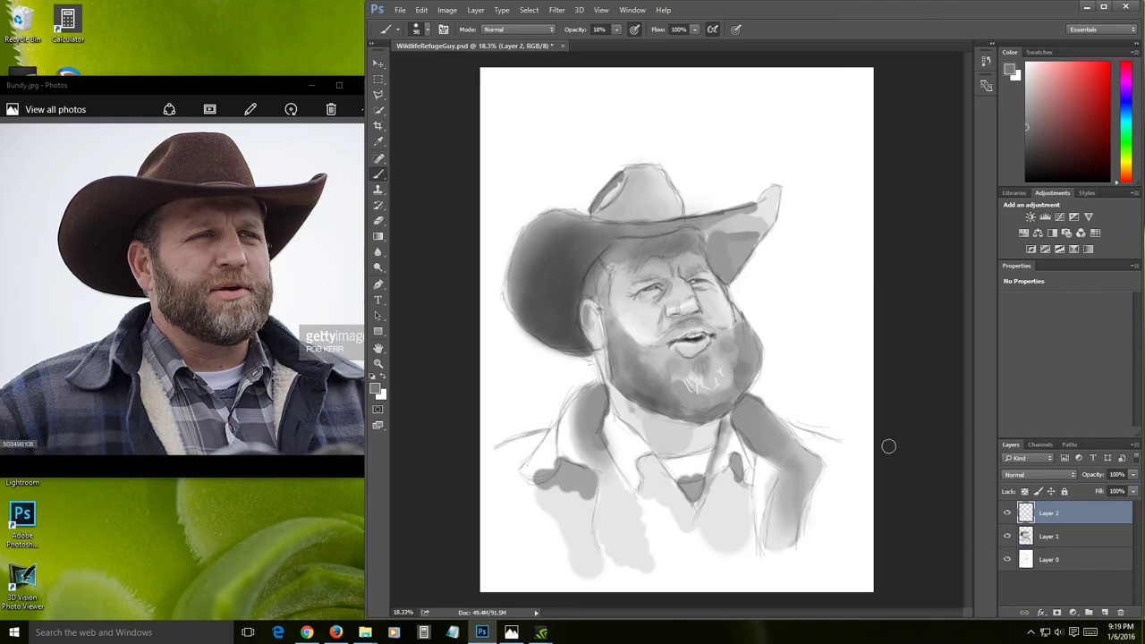
alt+click(635, 256)
alt+click(646, 304)
alt+click(622, 265)
alt+click(606, 317)
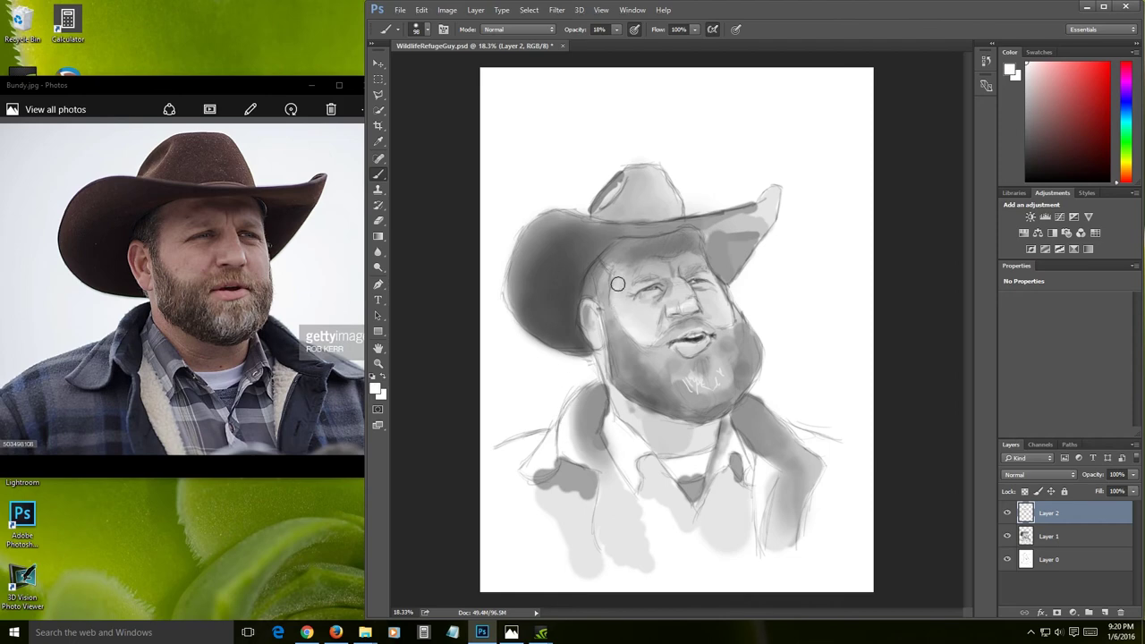
mouse_move(621, 299)
alt+mouse_down()
mouse_move(640, 300)
mouse_move(620, 286)
mouse_move(626, 306)
mouse_move(632, 268)
alt+mouse_up()
alt+drag(710, 351, 687, 355)
- Lighten the crease in the hat crown and blend the crown's tones with sampled grays and progressively larger brushes
alt+click(615, 183)
drag(619, 182, 606, 197)
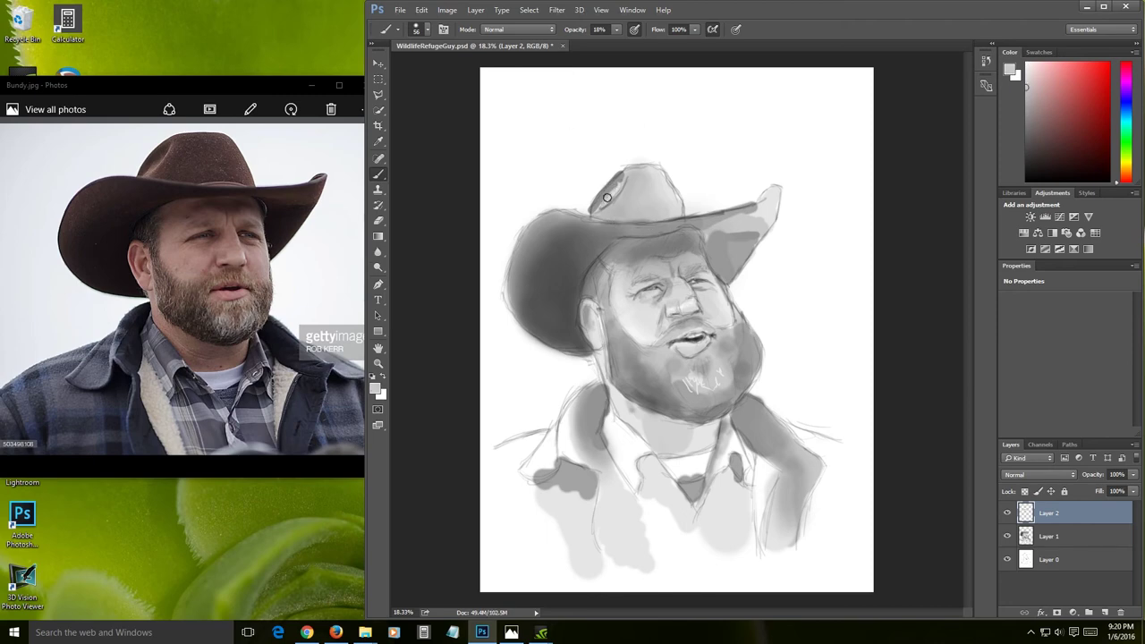
alt+click(610, 192)
alt+click(576, 244)
key(bracketright)
key(bracketright)
key(bracketright)
key(bracketright)
key(bracketright)
key(bracketright)
key(bracketright)
key(bracketright)
mouse_move(618, 179)
mouse_down()
mouse_move(595, 205)
mouse_move(628, 173)
mouse_move(636, 180)
mouse_move(618, 205)
mouse_move(630, 178)
mouse_up()
key(bracketright)
key(bracketright)
key(bracketright)
key(bracketright)
key(bracketright)
alt+click(638, 161)
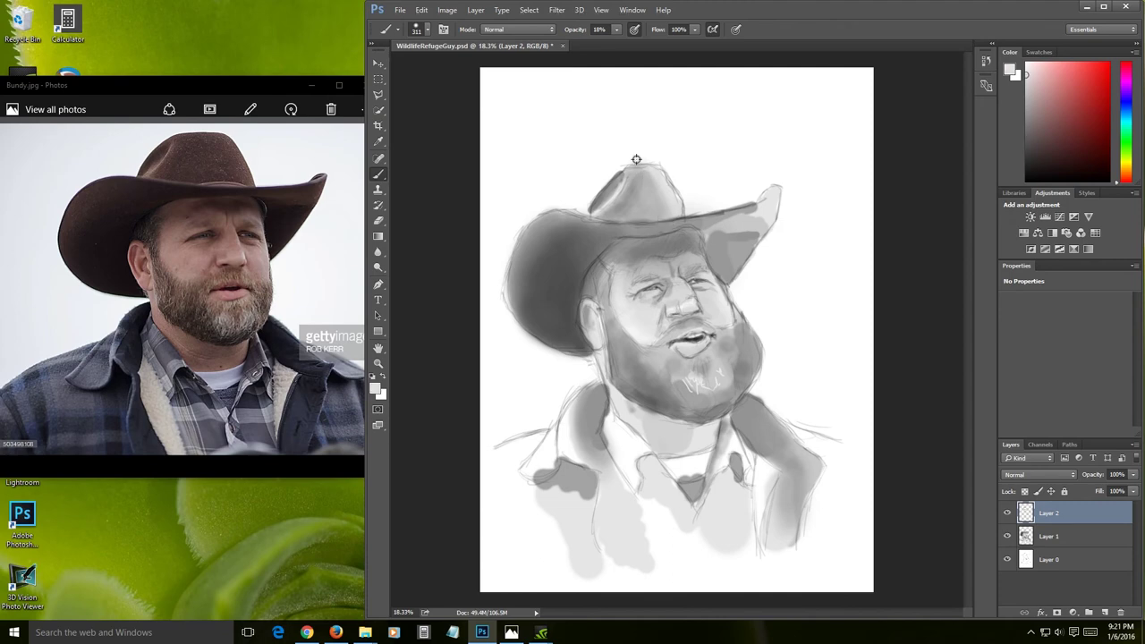
alt+click(646, 176)
- Shade the neck beneath the beard with sampled dark and light grays, touching up the hat brim near the ear
alt+click(646, 396)
drag(586, 302, 565, 318)
drag(669, 409, 677, 438)
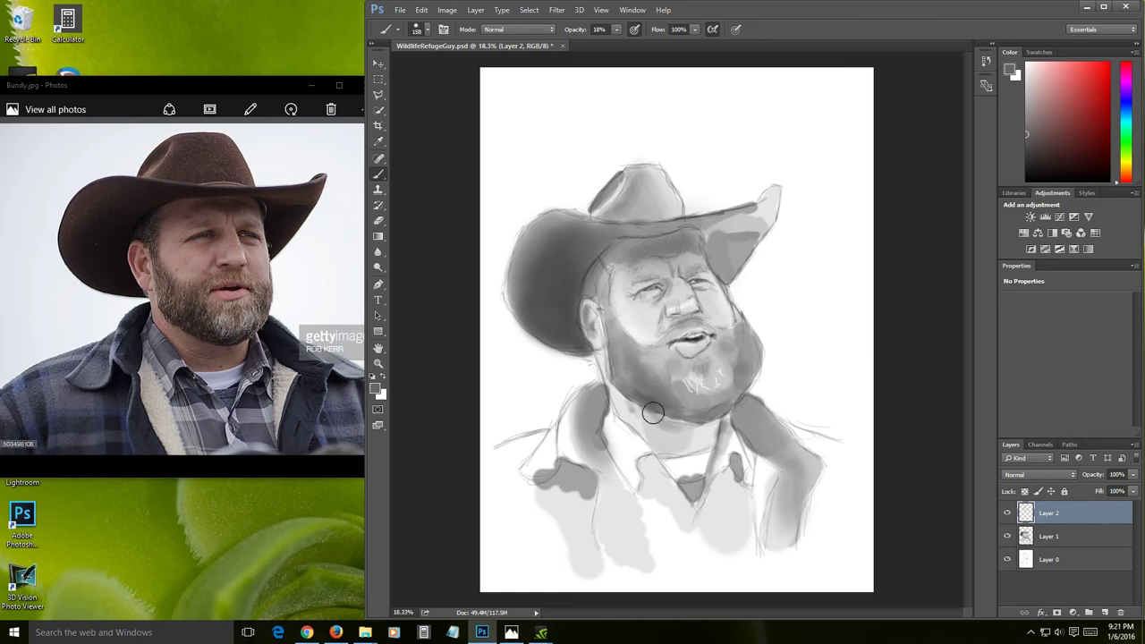
mouse_move(649, 449)
mouse_down()
mouse_move(641, 430)
mouse_move(661, 439)
mouse_move(636, 417)
mouse_up()
alt+click(614, 444)
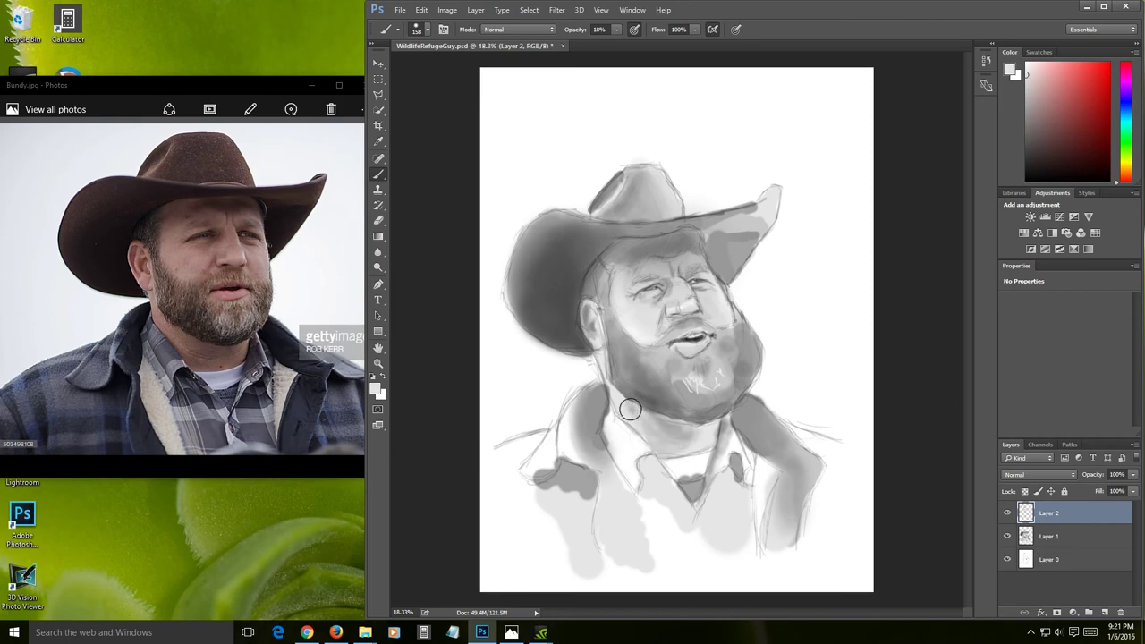
alt+click(632, 427)
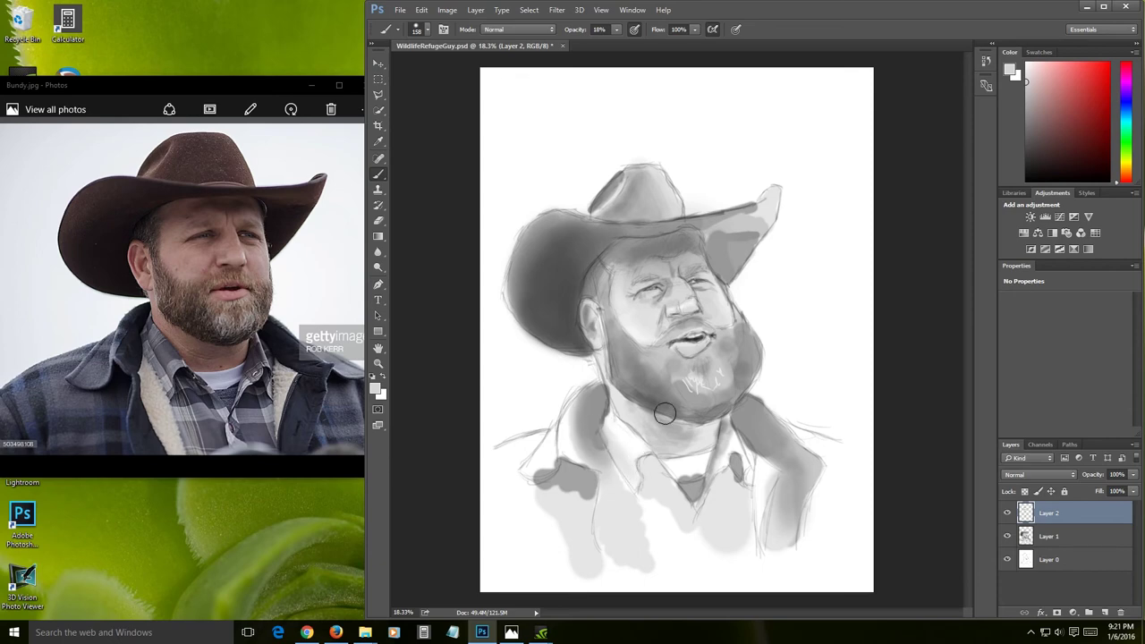
- Sample a mid gray and lay broad tones over the shirt collar, shirt front and both sides of the jacket
alt+click(738, 451)
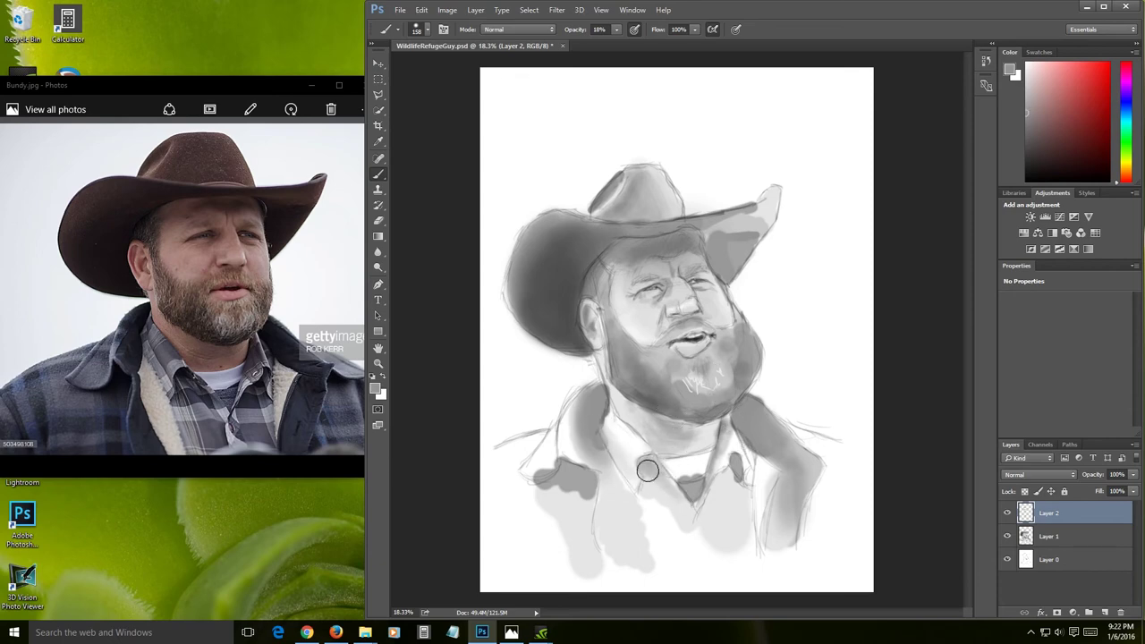
drag(648, 470, 648, 461)
mouse_move(738, 475)
mouse_down()
mouse_move(735, 462)
mouse_move(738, 501)
mouse_up()
mouse_move(549, 436)
mouse_down()
mouse_move(505, 447)
mouse_move(531, 455)
mouse_move(537, 489)
mouse_move(562, 476)
mouse_move(578, 494)
mouse_move(576, 527)
mouse_move(643, 503)
mouse_move(608, 548)
mouse_move(683, 552)
mouse_move(704, 568)
mouse_move(832, 520)
mouse_move(847, 484)
mouse_move(831, 471)
mouse_move(817, 489)
mouse_move(837, 478)
mouse_move(818, 456)
mouse_move(855, 467)
mouse_up()
mouse_move(676, 419)
mouse_down()
mouse_move(777, 479)
mouse_move(763, 478)
mouse_move(763, 457)
mouse_move(765, 495)
mouse_move(791, 467)
mouse_move(746, 441)
mouse_up()
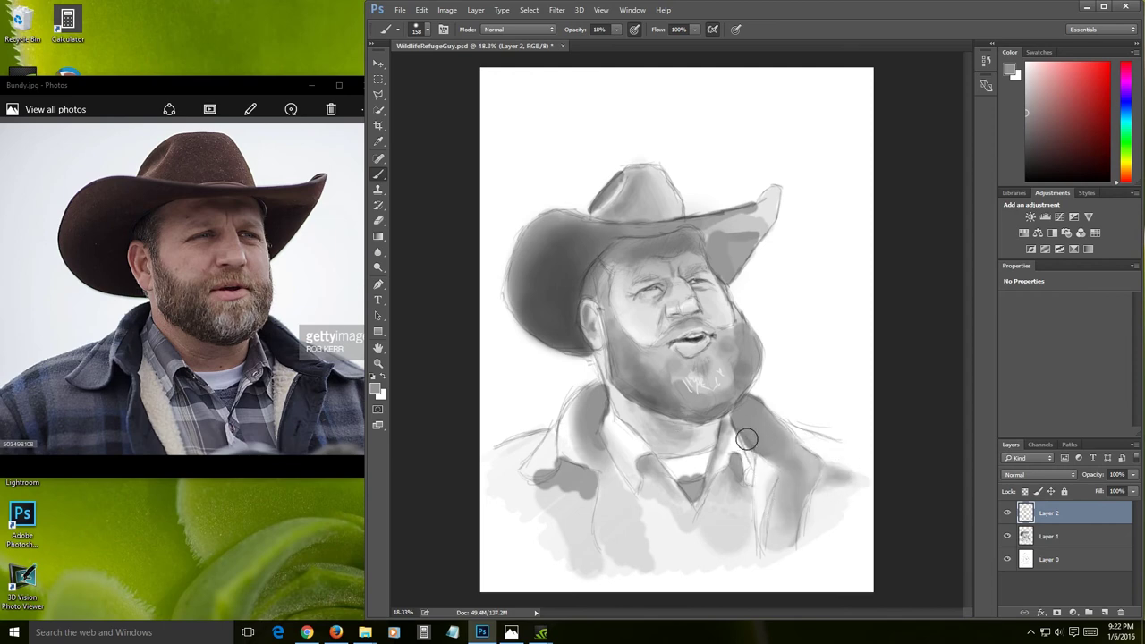
- Darken both sides of the jacket collar, shade the shirt beside the near lapel and touch up the lapel's light lining
alt+click(695, 367)
mouse_move(736, 403)
mouse_down()
mouse_move(750, 433)
mouse_move(763, 423)
mouse_move(771, 453)
mouse_up()
mouse_move(605, 411)
mouse_down()
mouse_move(599, 451)
mouse_move(616, 423)
mouse_move(592, 436)
mouse_move(612, 471)
mouse_up()
alt+click(581, 441)
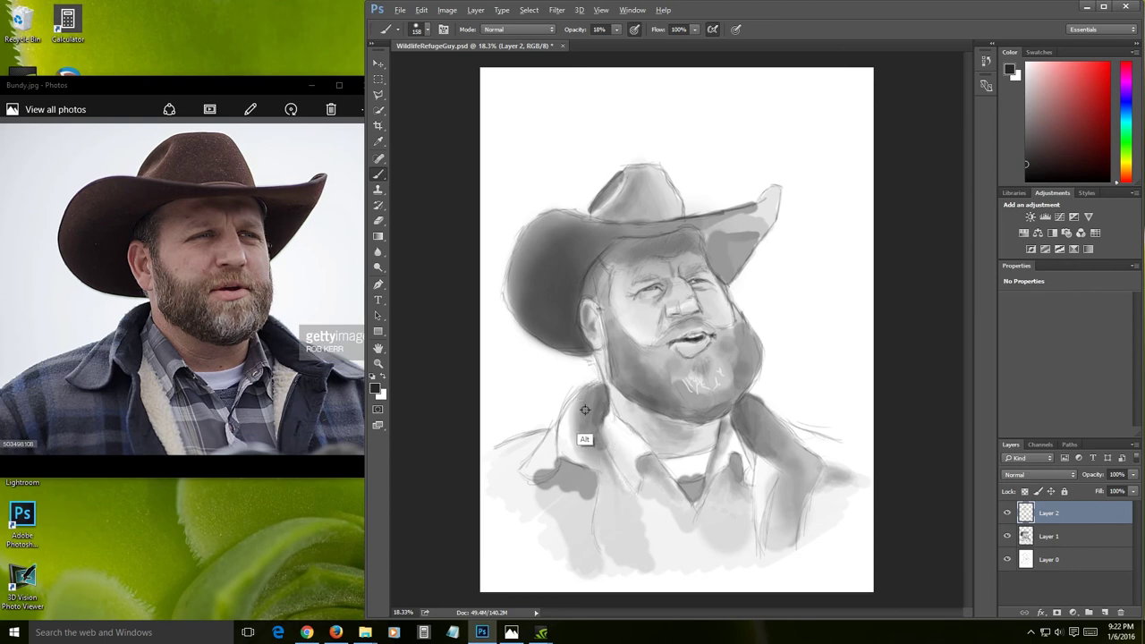
mouse_move(626, 495)
mouse_down()
mouse_move(625, 553)
mouse_move(606, 478)
mouse_move(612, 544)
mouse_move(620, 486)
mouse_move(635, 559)
mouse_up()
alt+click(621, 448)
alt+drag(602, 486, 591, 493)
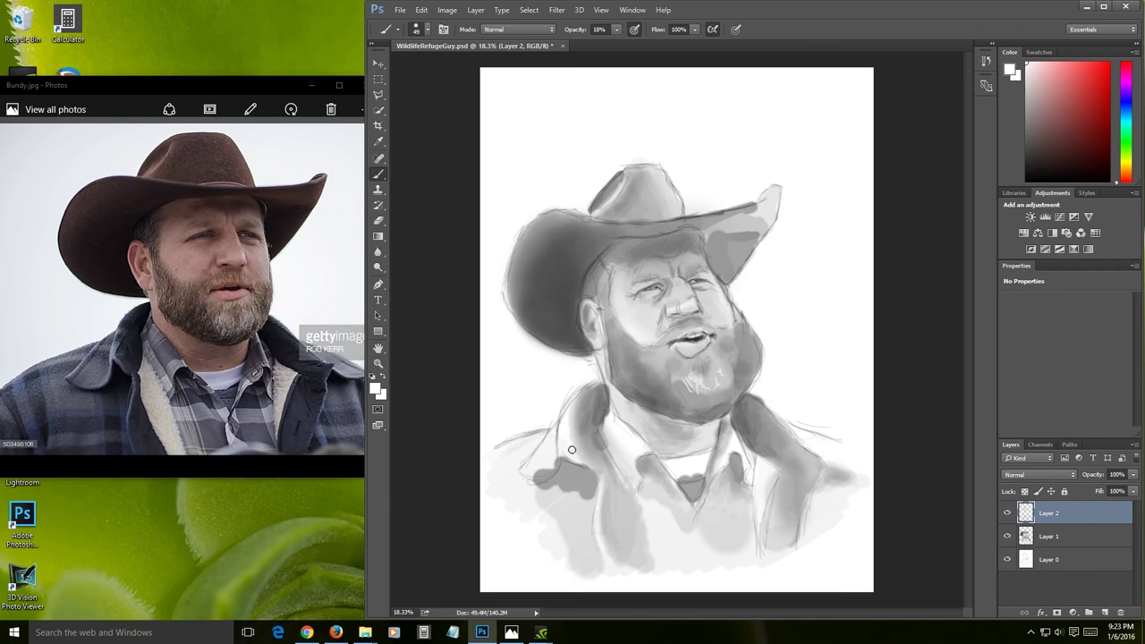
alt+click(560, 476)
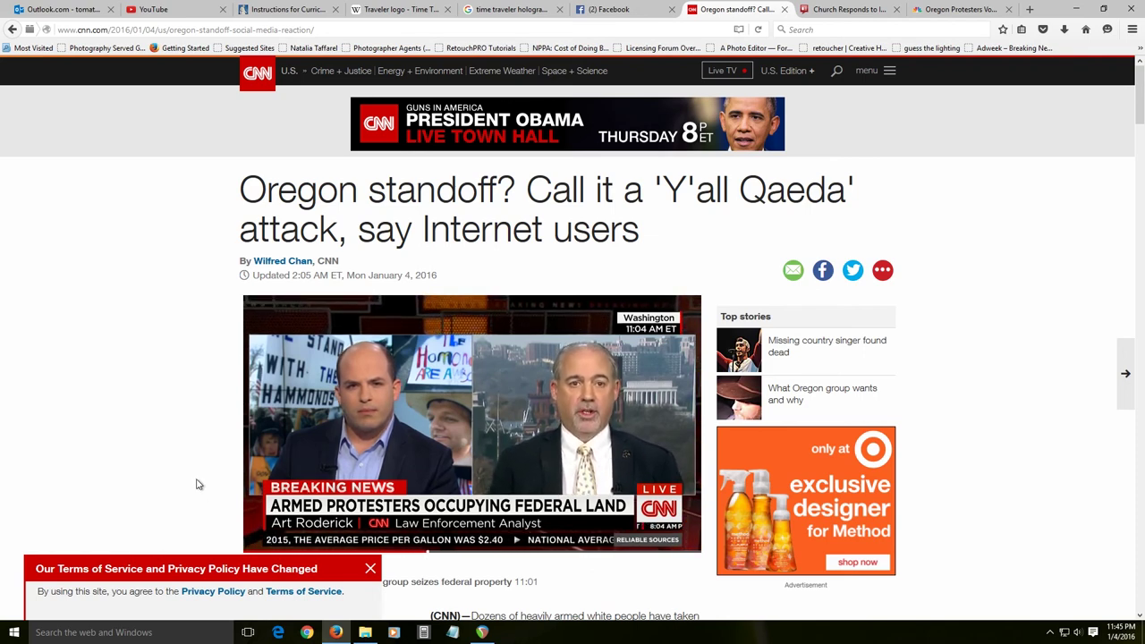
- Switch to Firefox and view the CNN article's video report, headline and opening paragraphs on the Oregon standoff
mouse_move(400, 531)
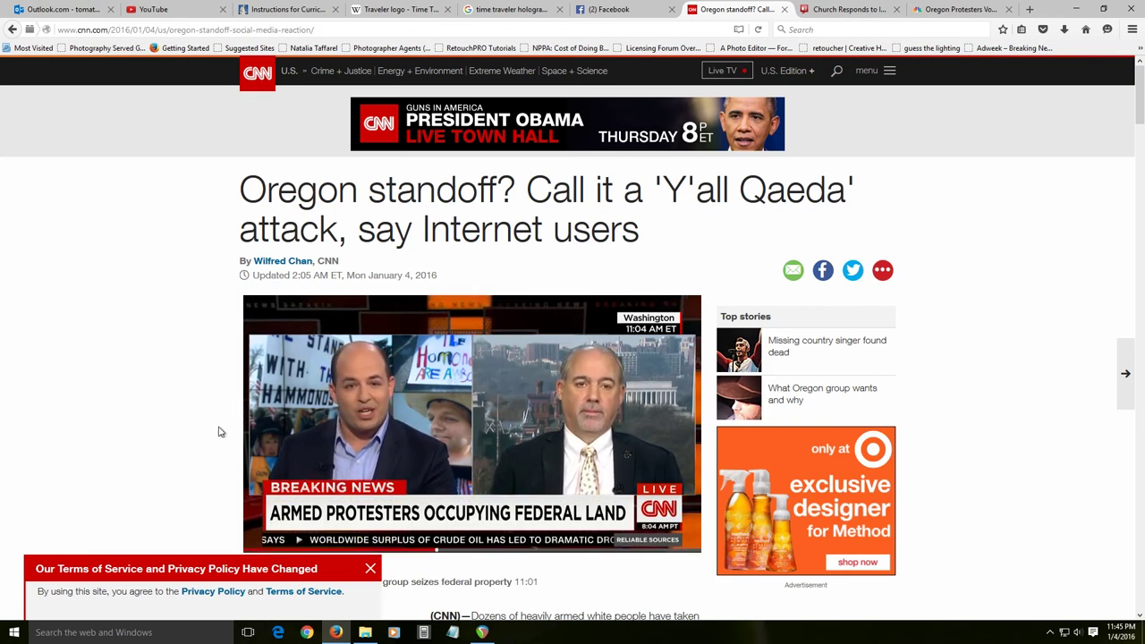
mouse_move(468, 556)
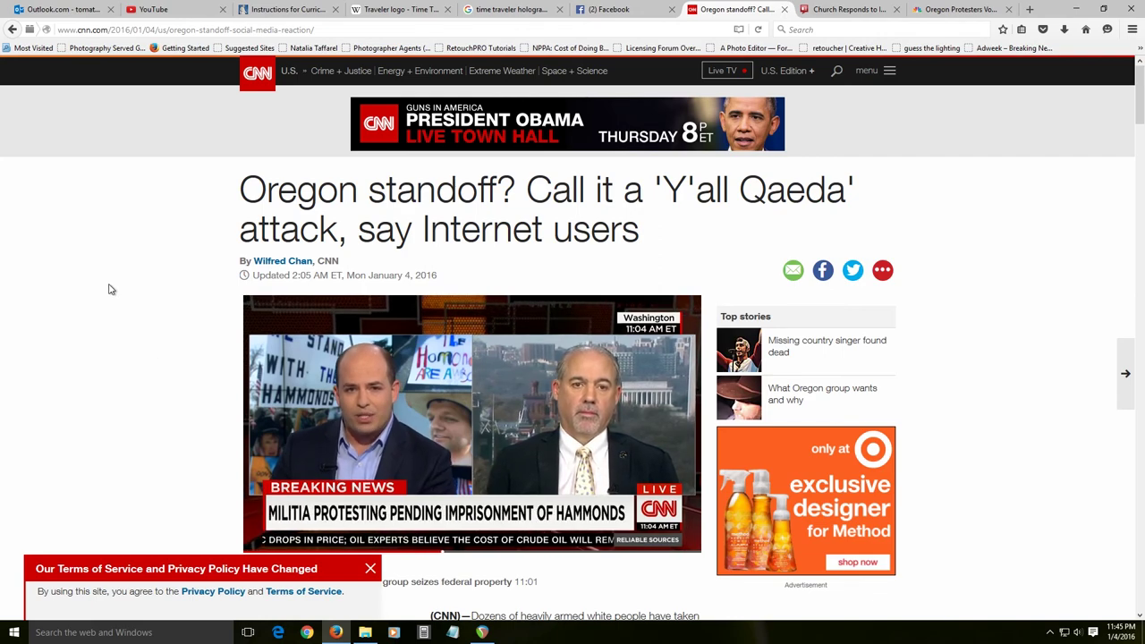
scroll(110, 289, down, 2)
scroll(110, 289, down, 2)
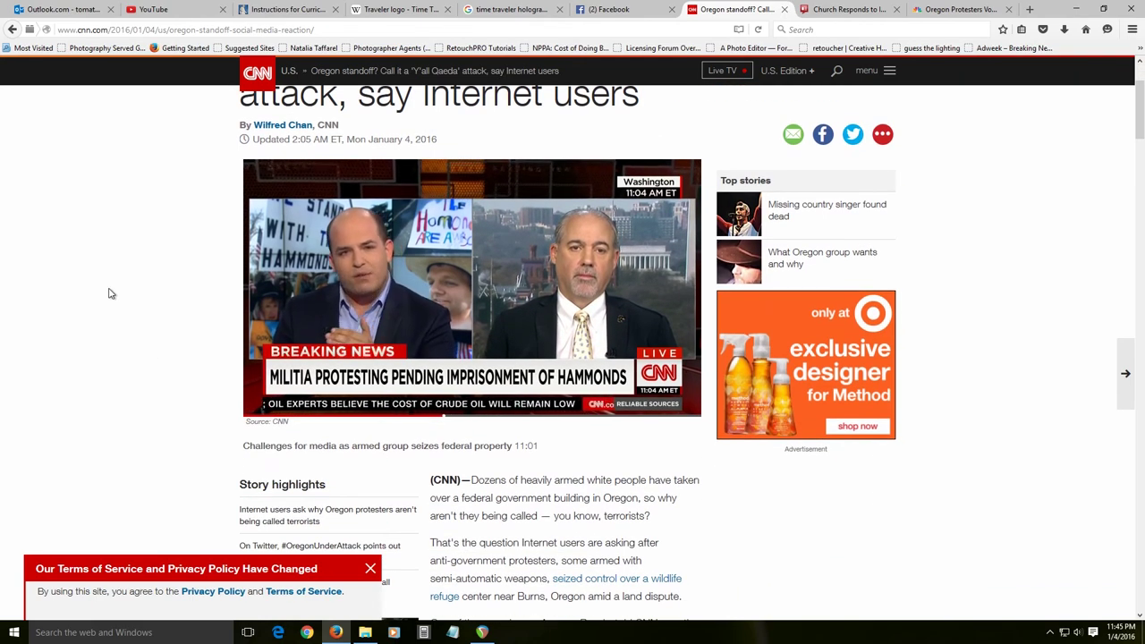
scroll(110, 294, down, 2)
scroll(110, 293, up, 2)
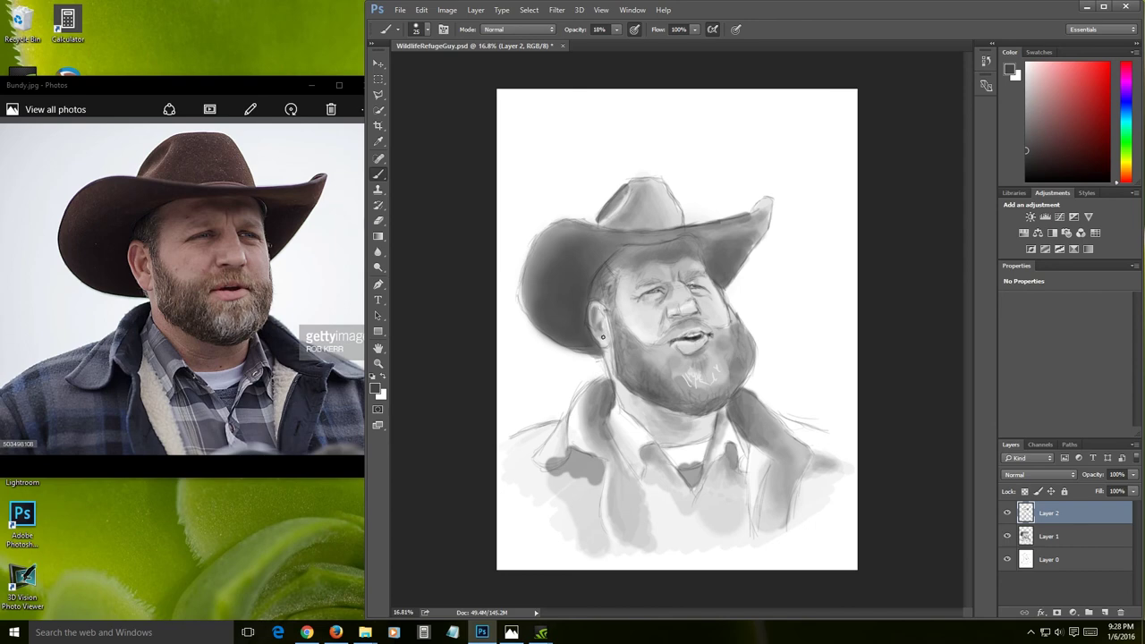
- Switch back to Photoshop and erase the beard's outer edge beside the far cheek on Layer 1 and Layer 0
key(e)
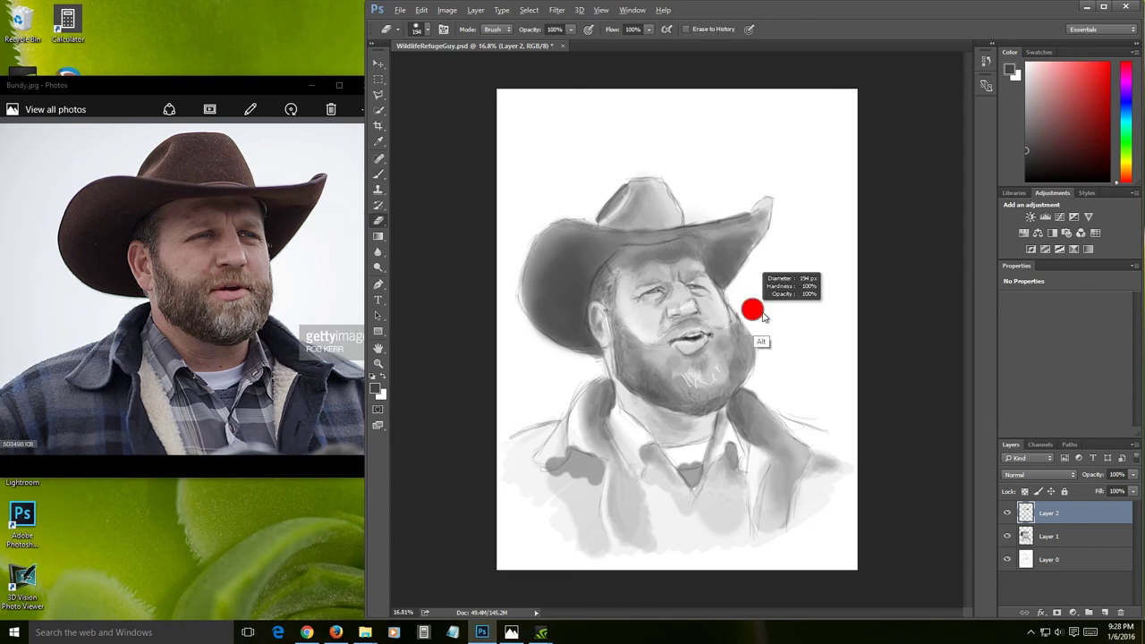
click(1037, 533)
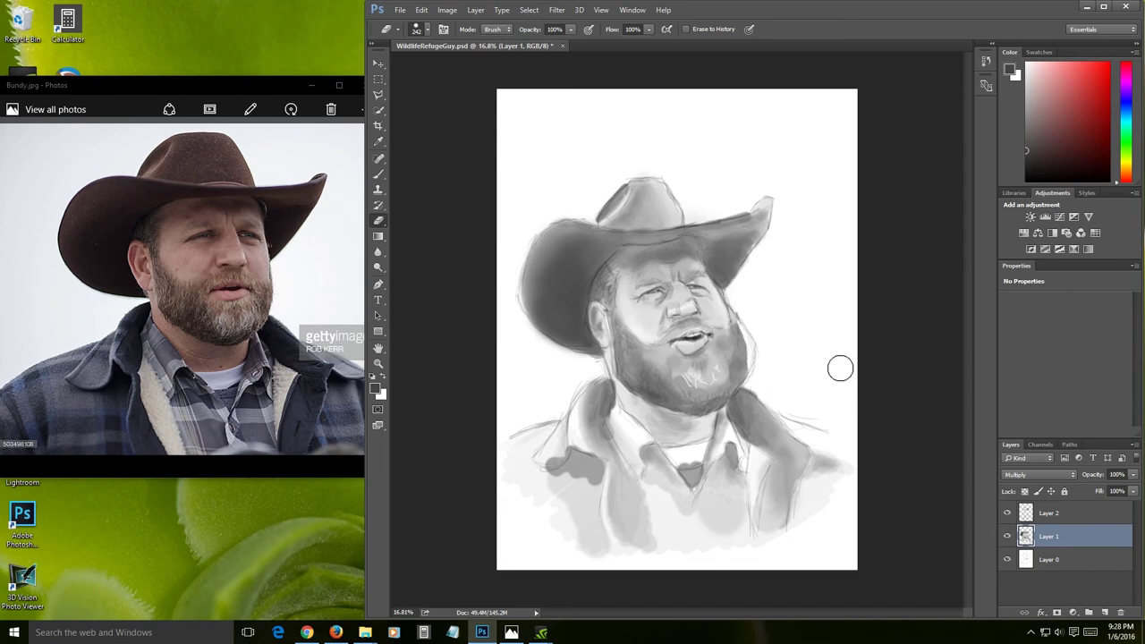
click(1053, 549)
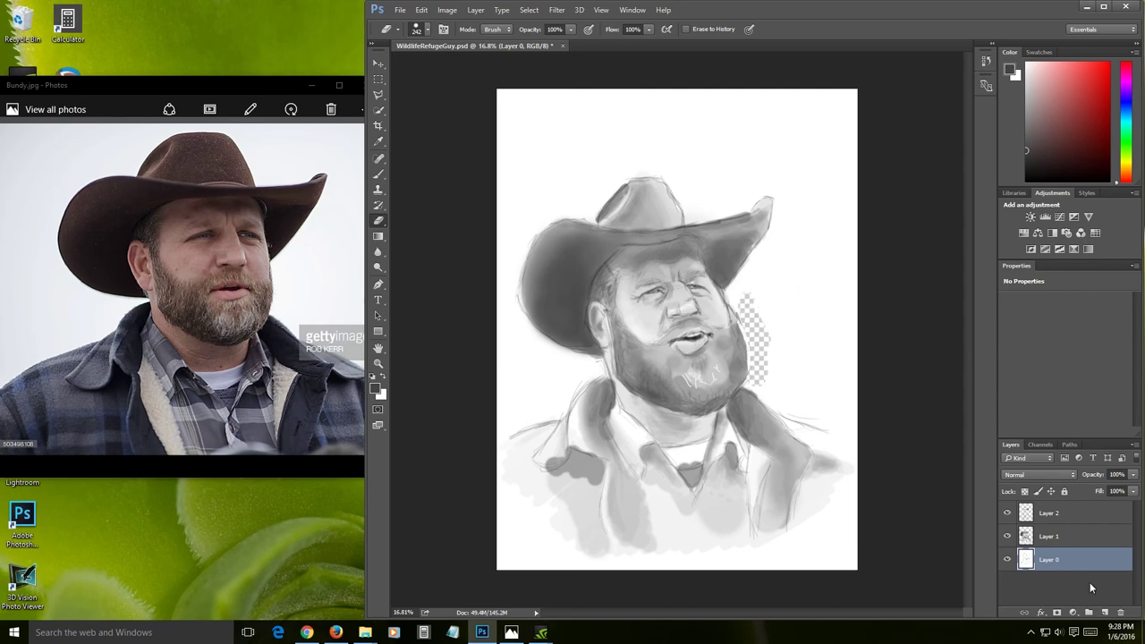
- Add a new layer beneath Layer 0 and paint white behind the erased patch beside the beard
ctrl+click(1102, 611)
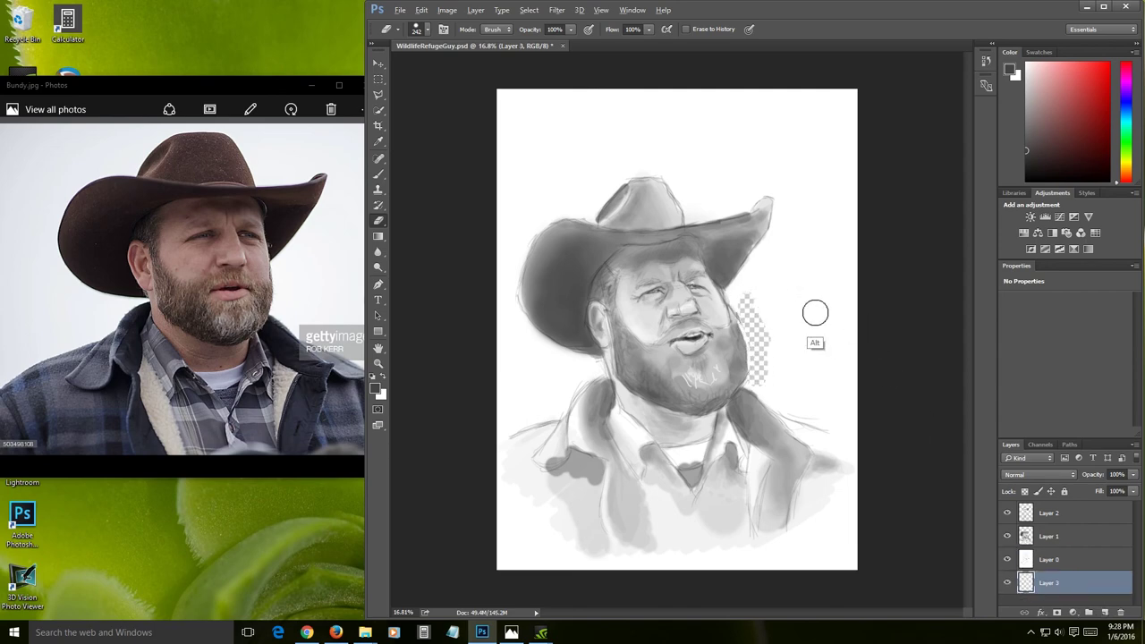
click(1069, 567)
key(b)
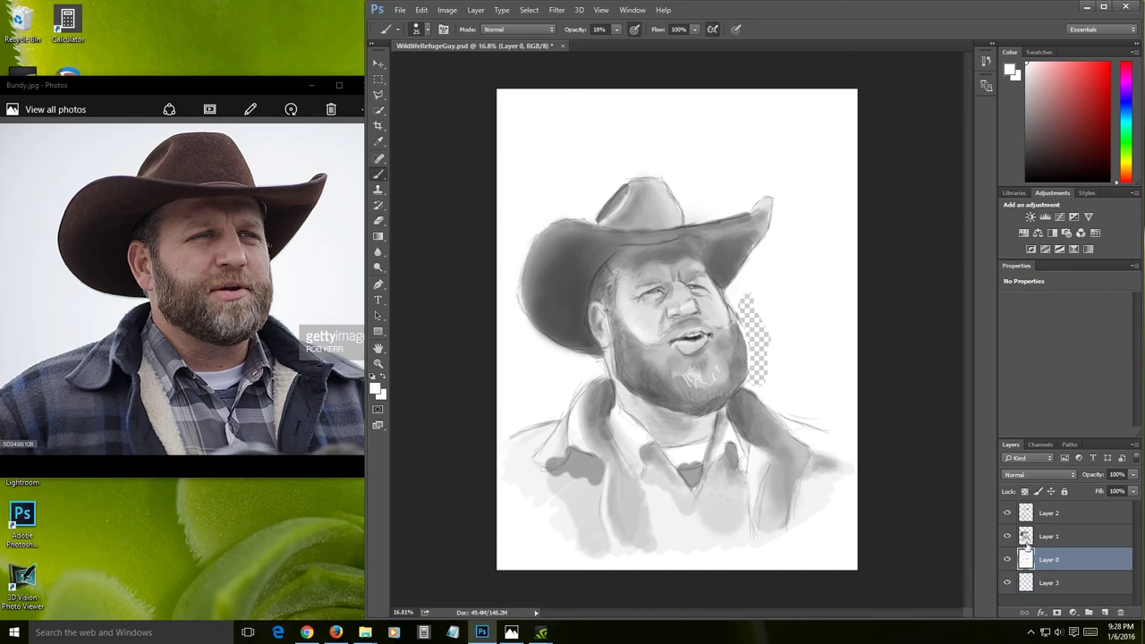
click(1053, 581)
right_click(779, 315)
drag(777, 308, 827, 308)
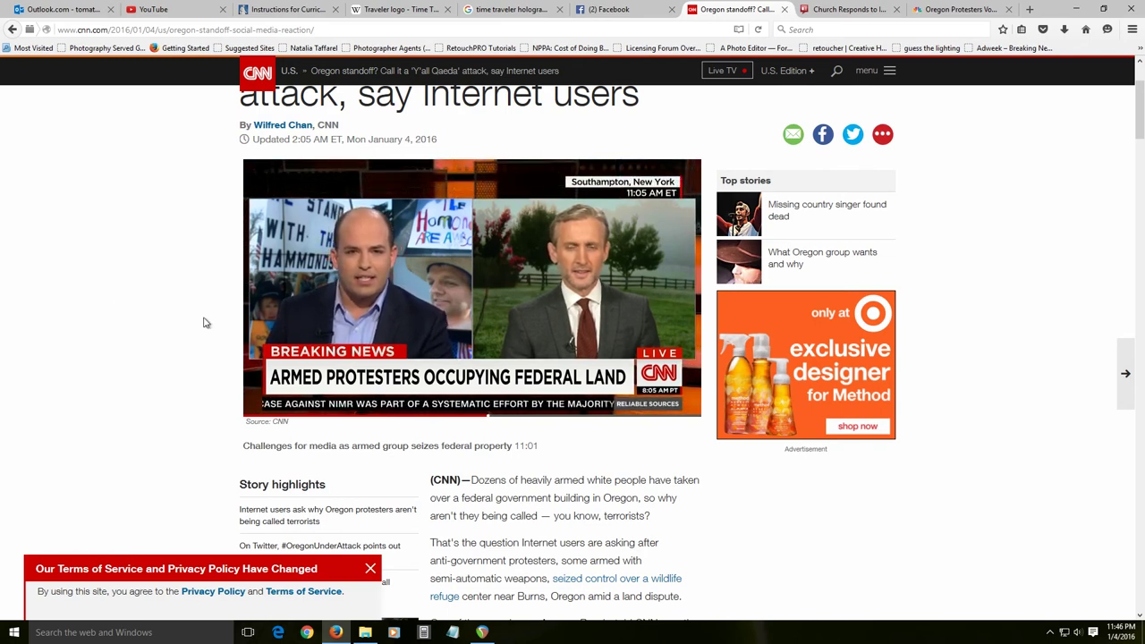
- Switch to Firefox, view the CNN video report and skim the tweets in the "Double standard?" section
mouse_move(473, 406)
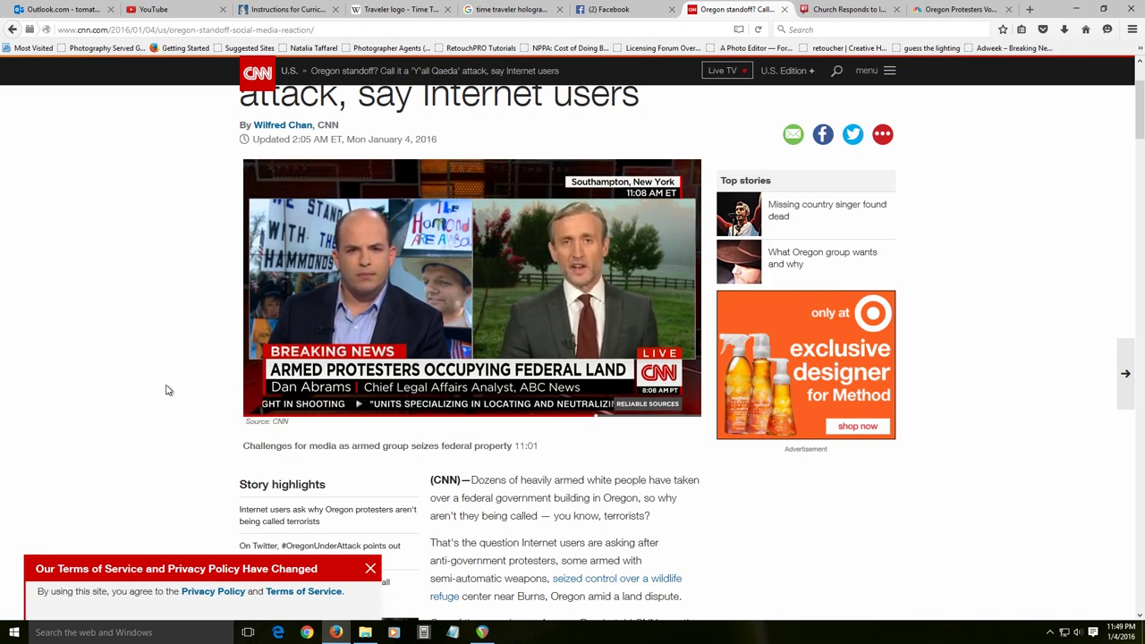
scroll(165, 390, down, 1)
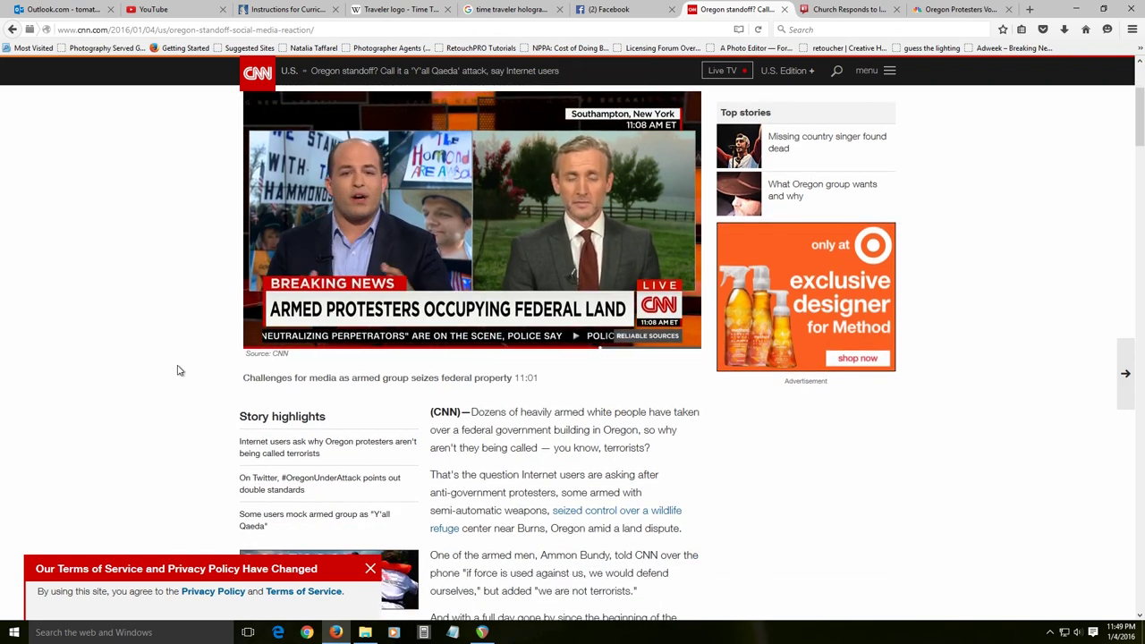
scroll(177, 369, down, 10)
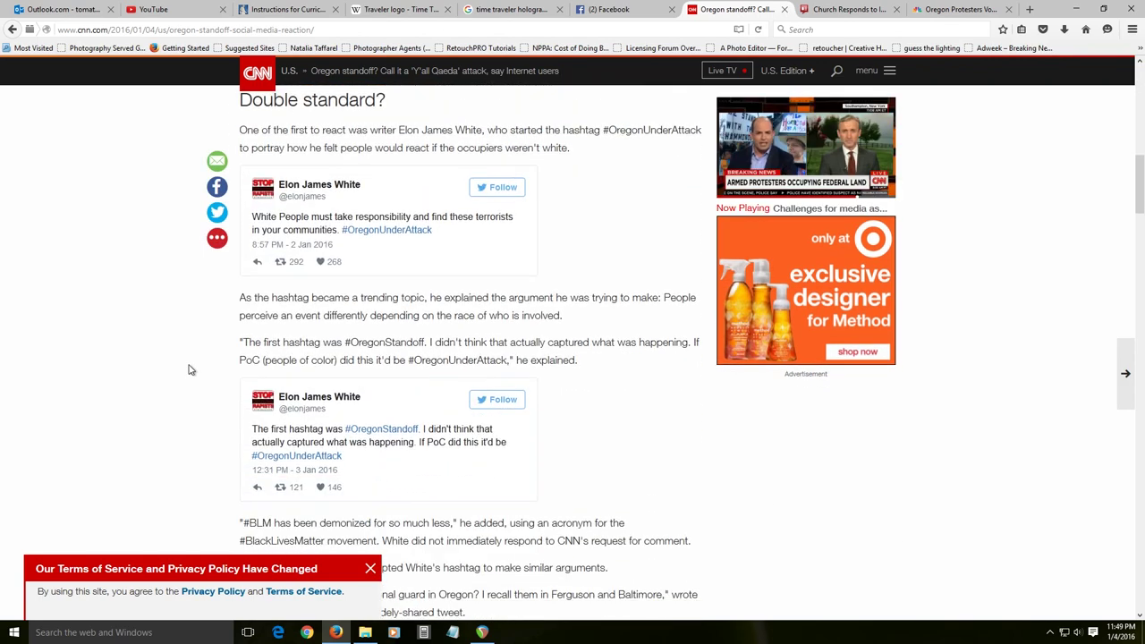
scroll(188, 371, down, 13)
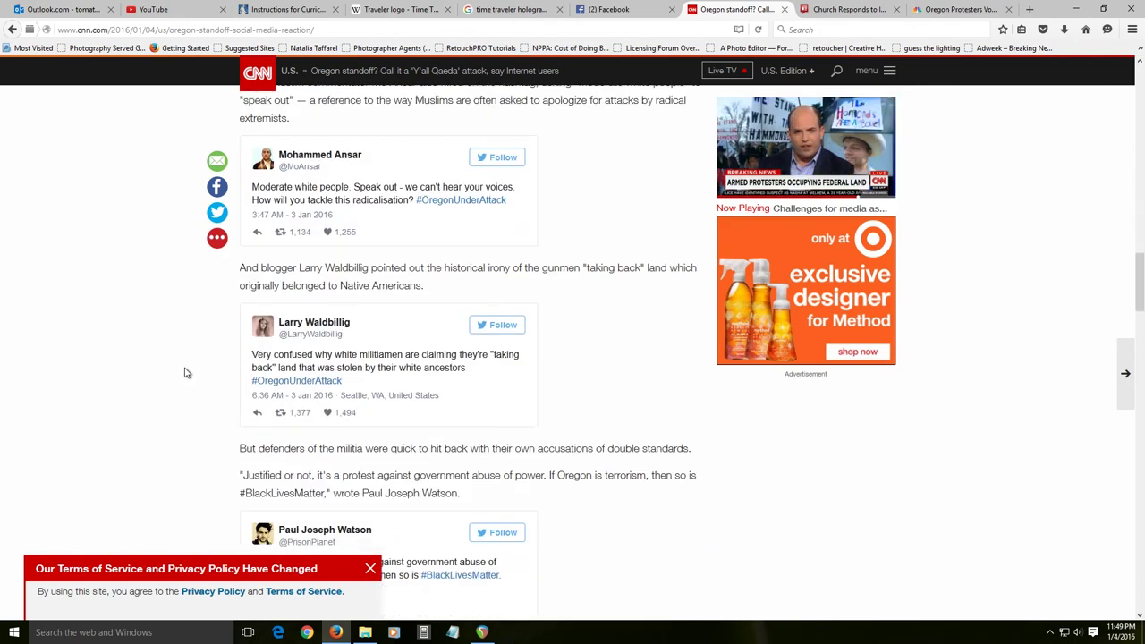
scroll(182, 369, up, 20)
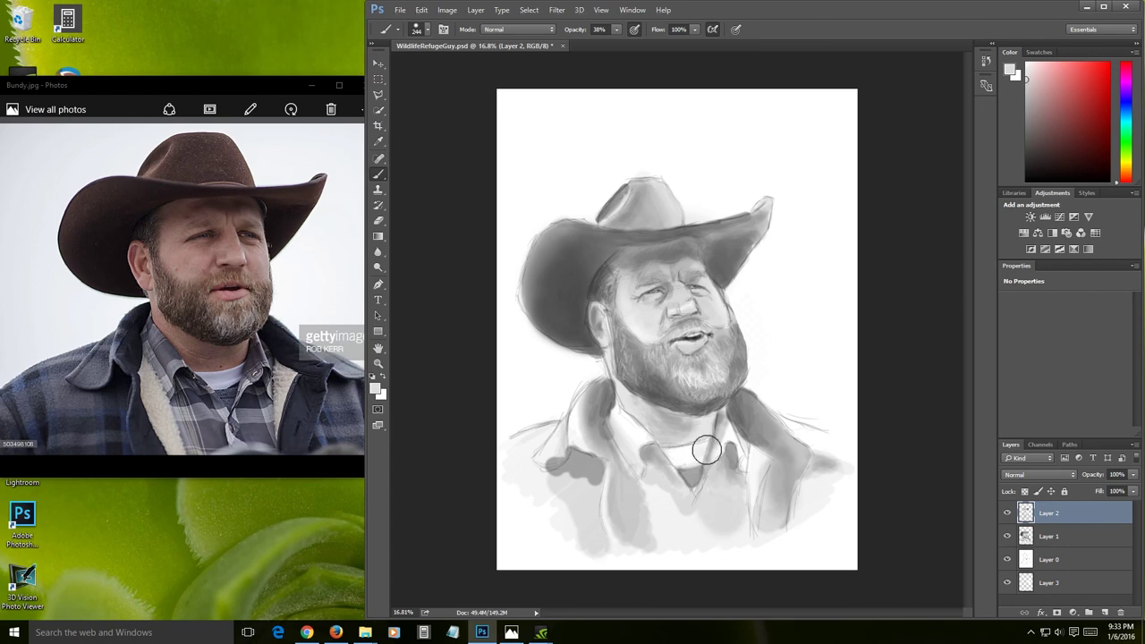
- Switch back to Photoshop, save the drawing, and soften the dark patch on the jacket's near chest with sampled grays
alt+click(730, 461)
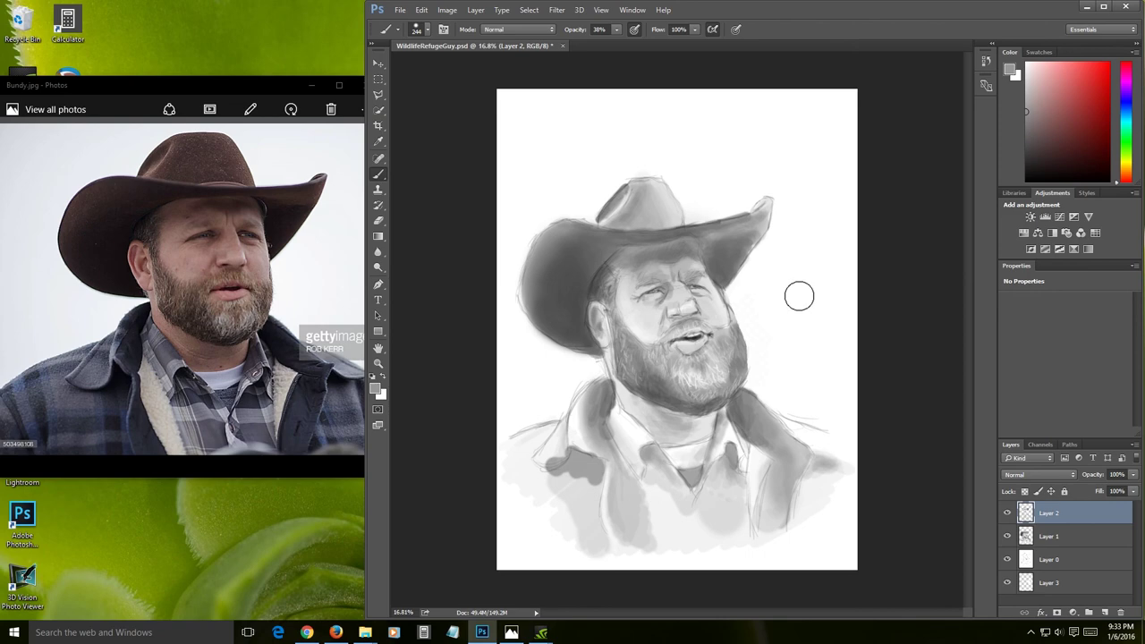
key(ctrl+s)
mouse_move(590, 481)
mouse_down()
mouse_move(560, 475)
mouse_move(601, 480)
mouse_up()
alt+click(585, 511)
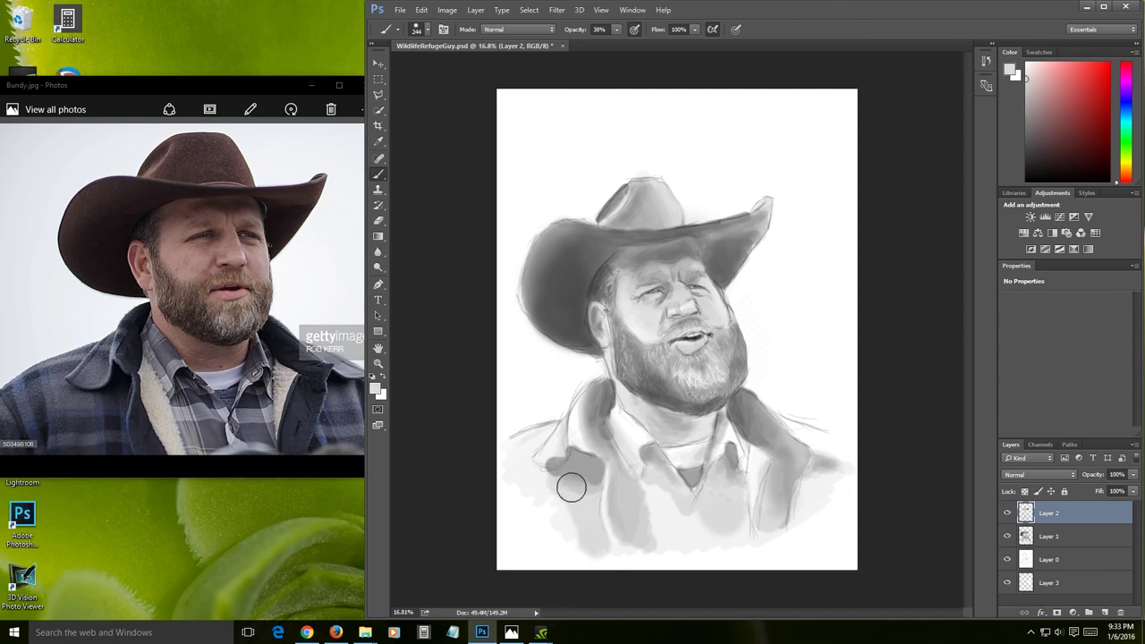
alt+click(583, 478)
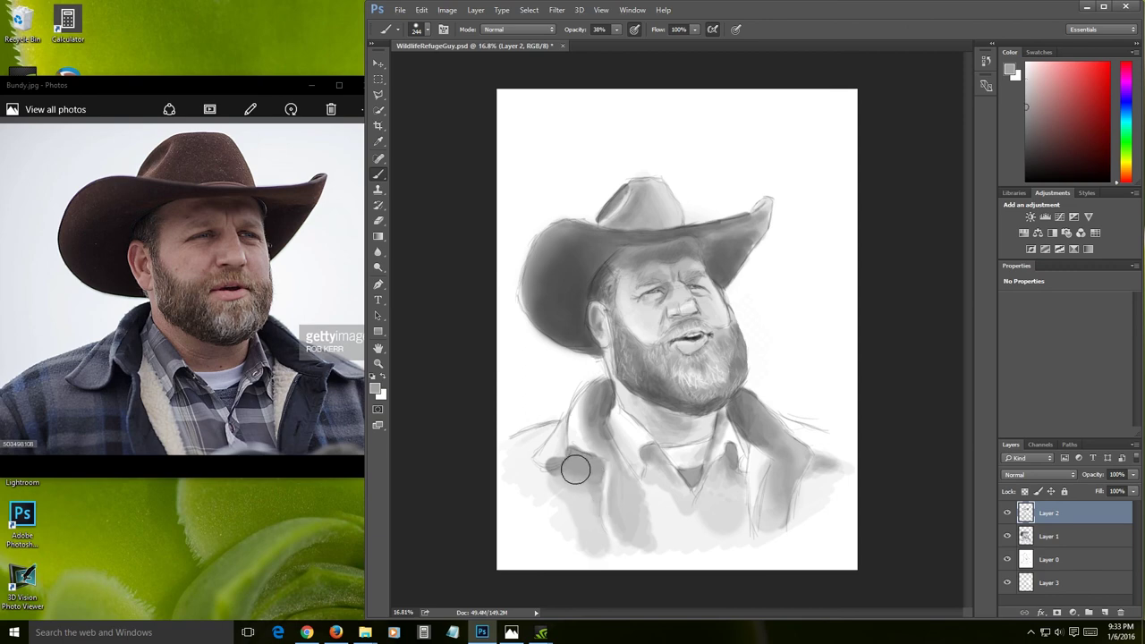
- Reduce the brush to 66 px and draw the vertical placket line down the shirt front
alt+right_click(685, 549)
alt+right_click(684, 514)
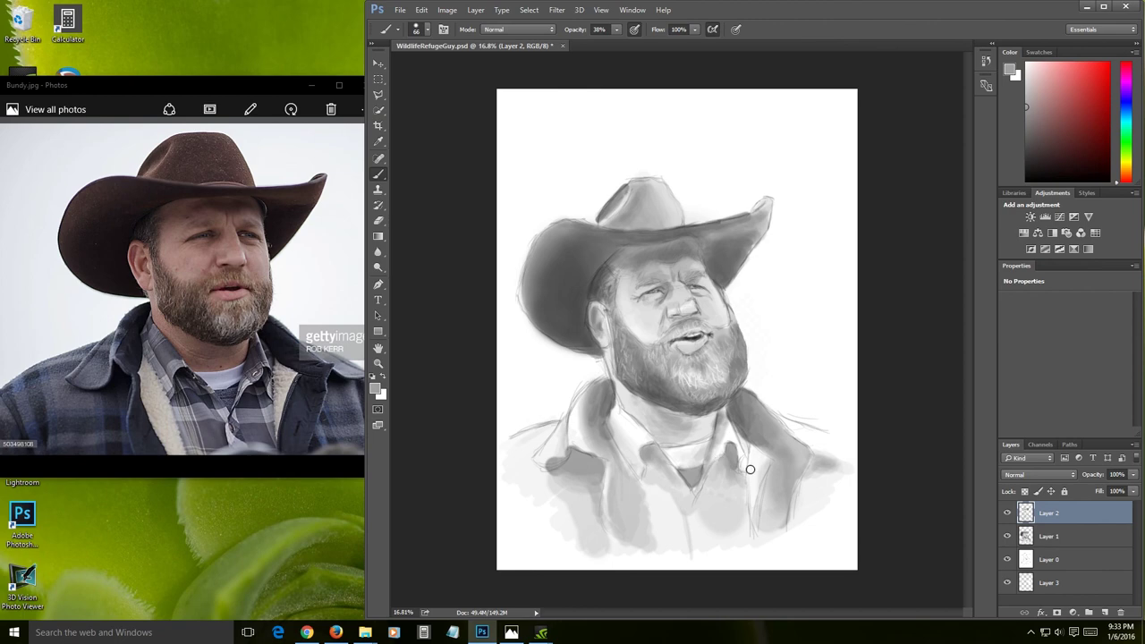
scroll(869, 357, up, 3)
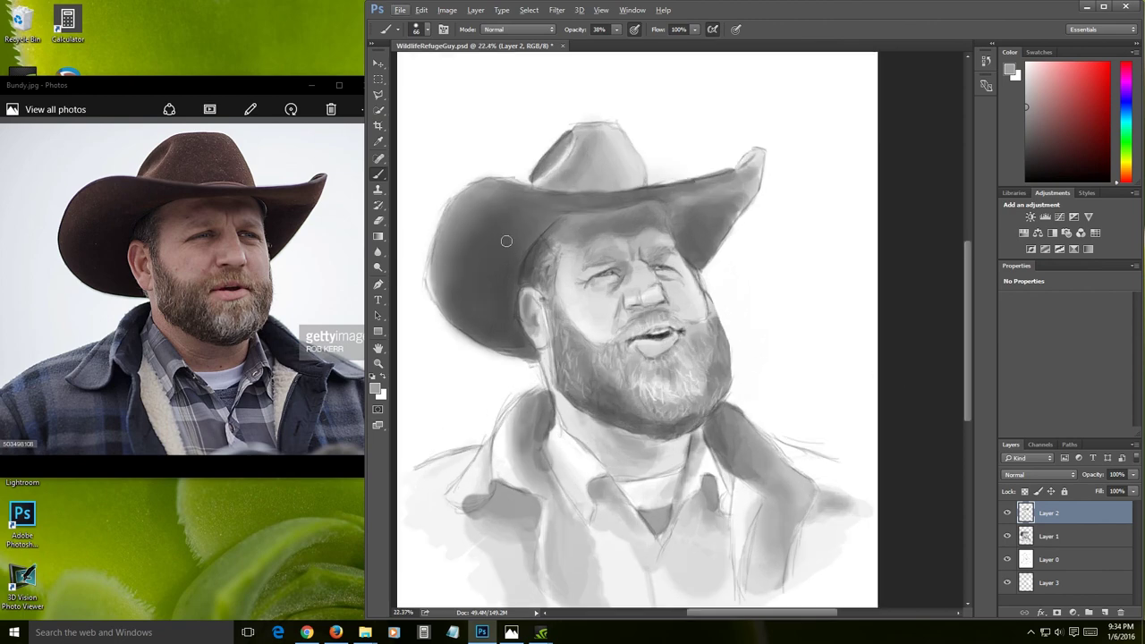
- Enlarge the brush to 124 px and shade around the nose and far cheek with light gray
alt+right_click(617, 306)
alt+right_click(582, 304)
alt+right_click(663, 283)
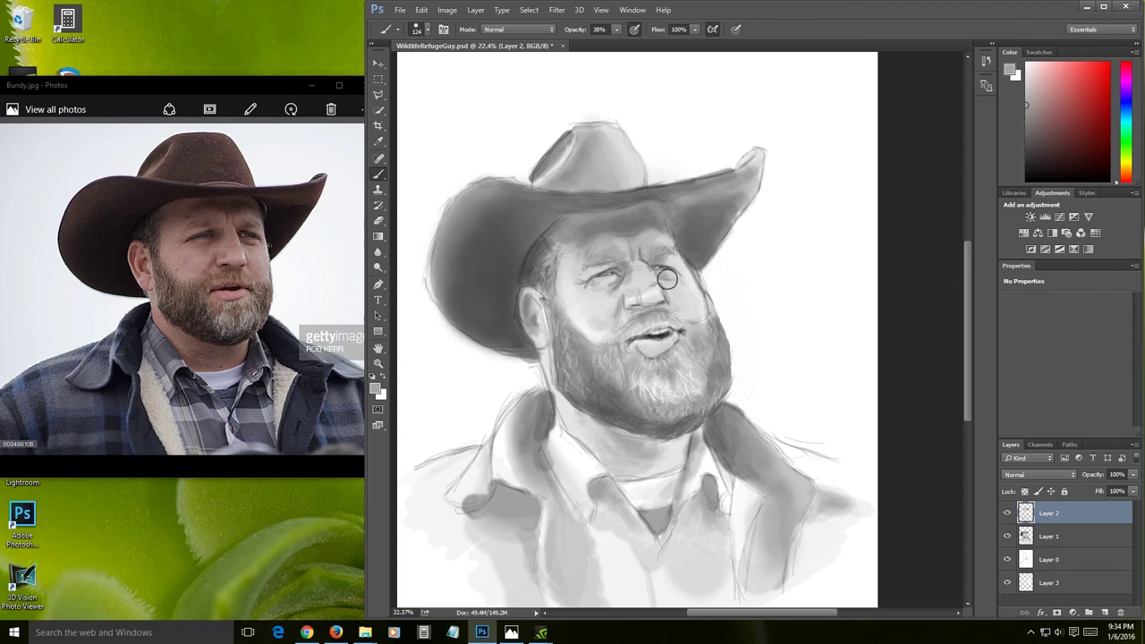
alt+click(649, 297)
- Reduce the brush to 52 px and darken the eye and nose details with dark gray
alt+right_click(647, 312)
alt+click(656, 335)
alt+click(645, 292)
alt+click(651, 292)
alt+click(665, 373)
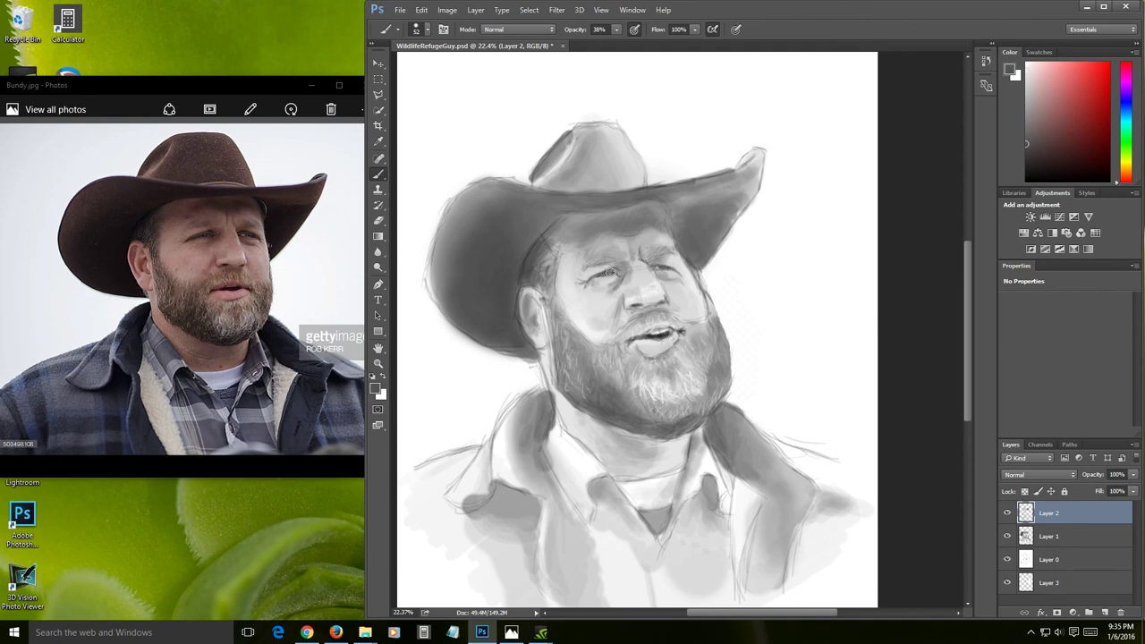
alt+click(497, 379)
drag(611, 270, 604, 275)
- Clean up the edges of the hat's brim and crown in white with a 17 px brush
scroll(694, 235, down, 3)
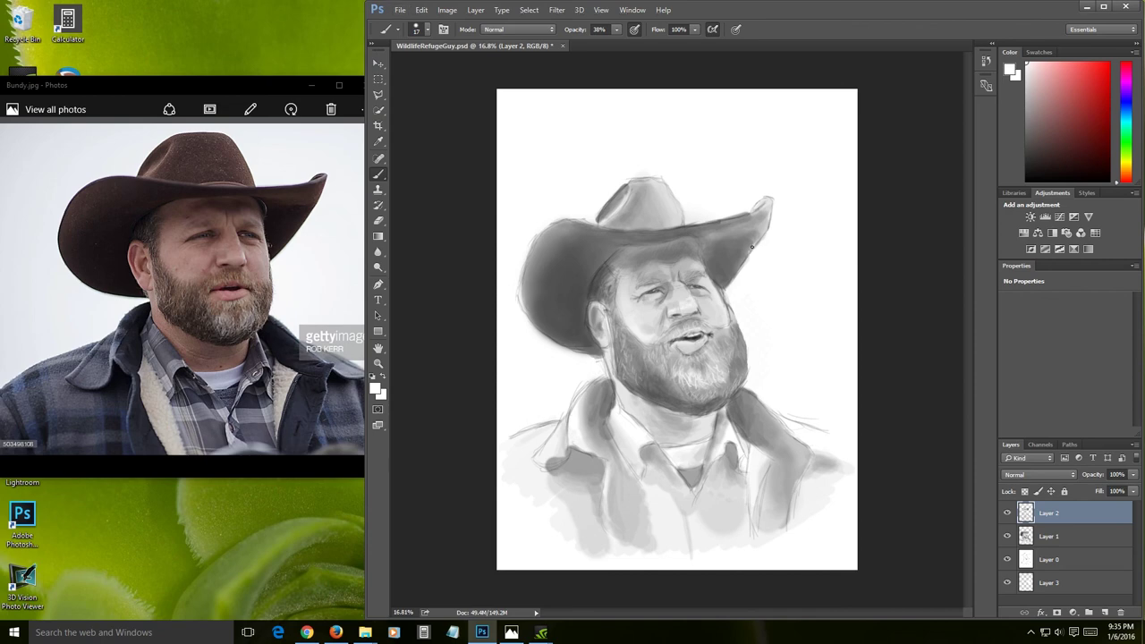
scroll(751, 246, down, 1)
scroll(744, 264, up, 1)
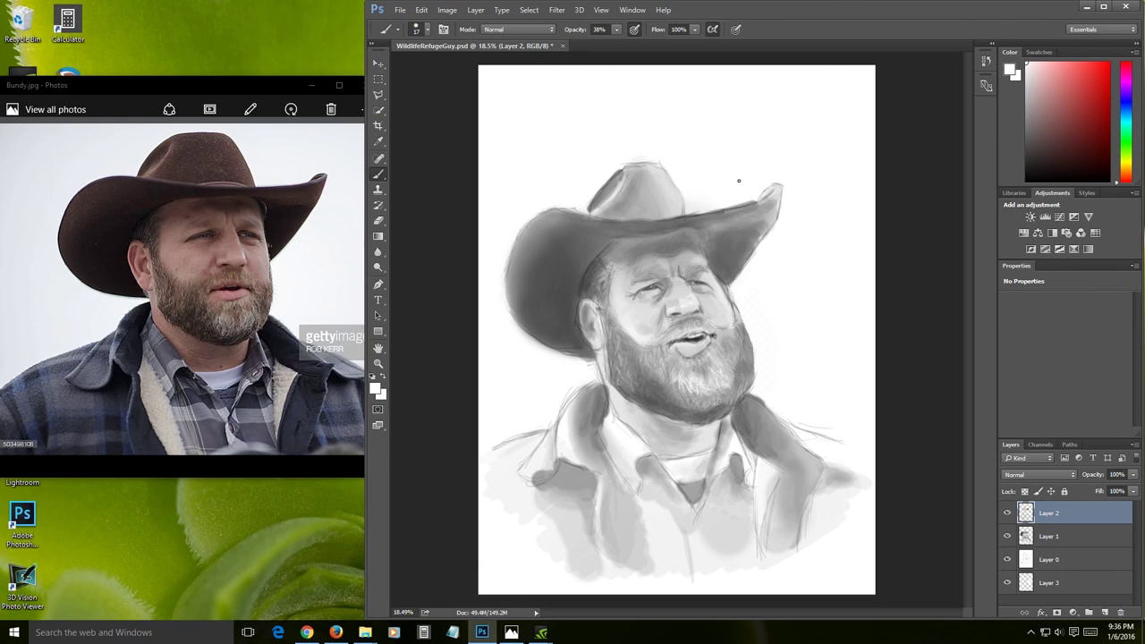
alt+click(628, 164)
scroll(843, 135, up, 3)
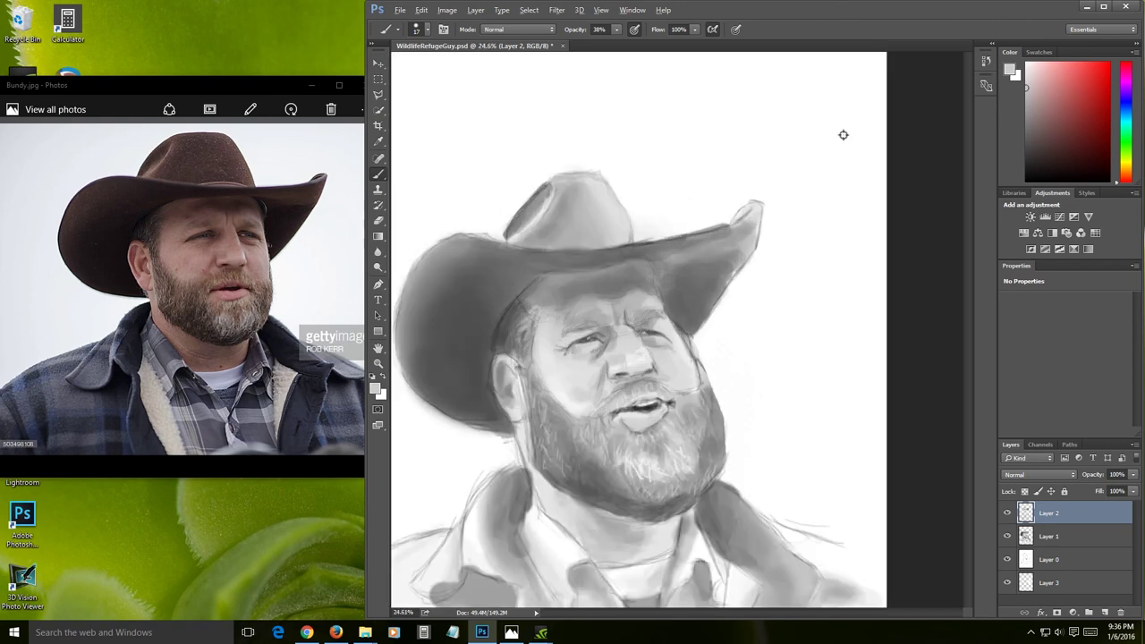
- Paint white over the smudges beside the face with a 218 px brush, tidy the cheek edge with a smaller one, and save the drawing
alt+drag(741, 412, 760, 413)
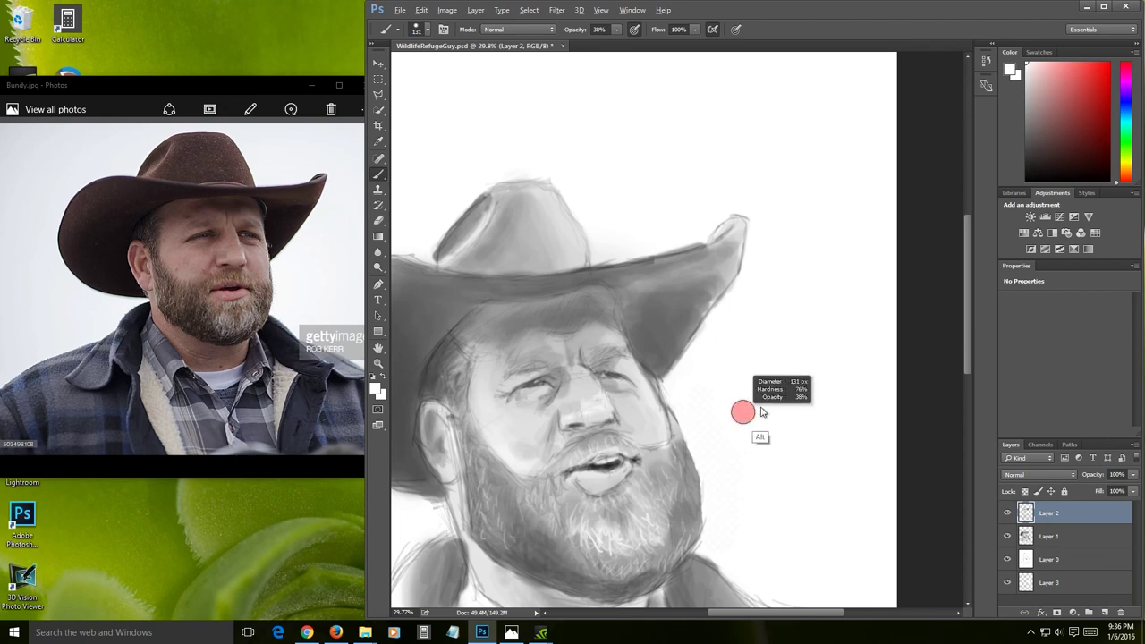
alt+click(740, 391)
alt+drag(716, 385, 757, 386)
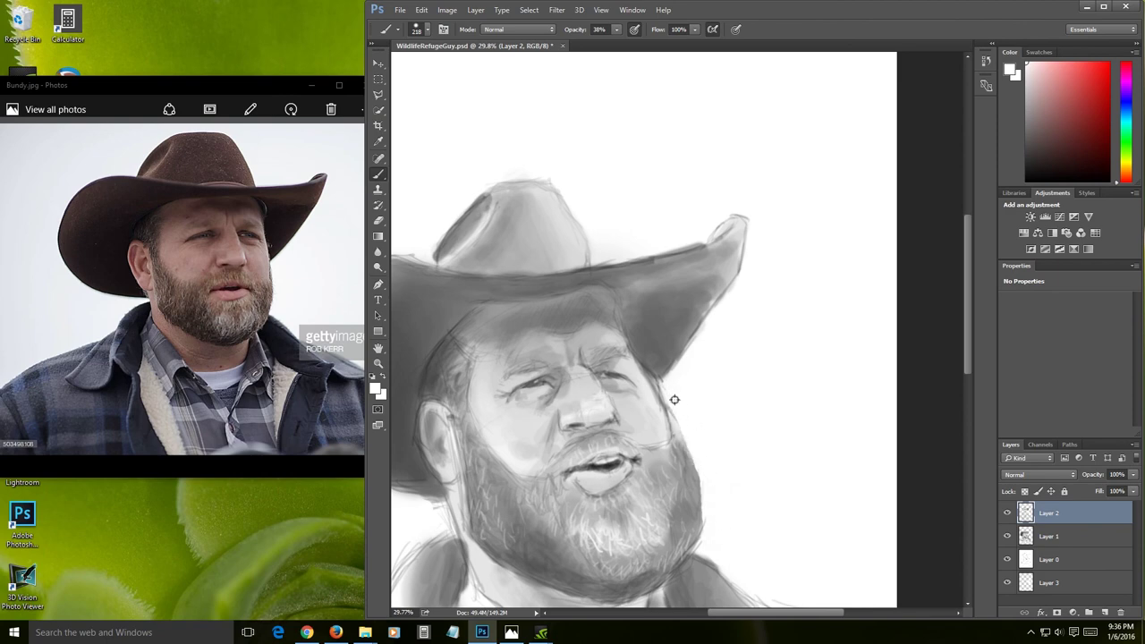
alt+drag(709, 439, 669, 434)
alt+click(688, 456)
alt+click(677, 405)
scroll(706, 415, down, 3)
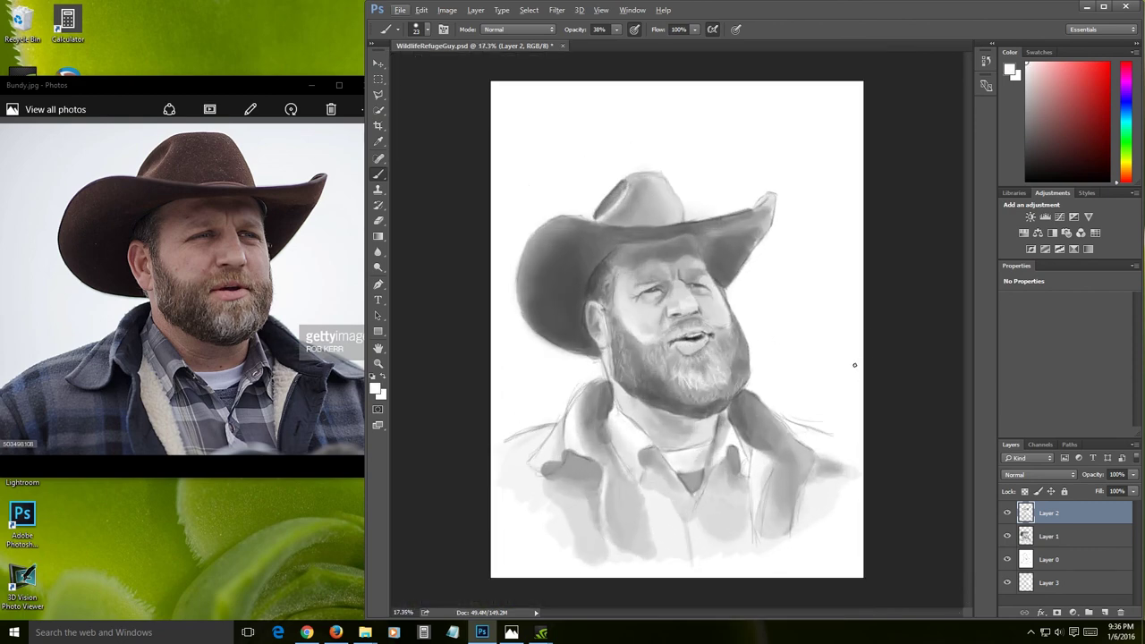
key(ctrl+s)
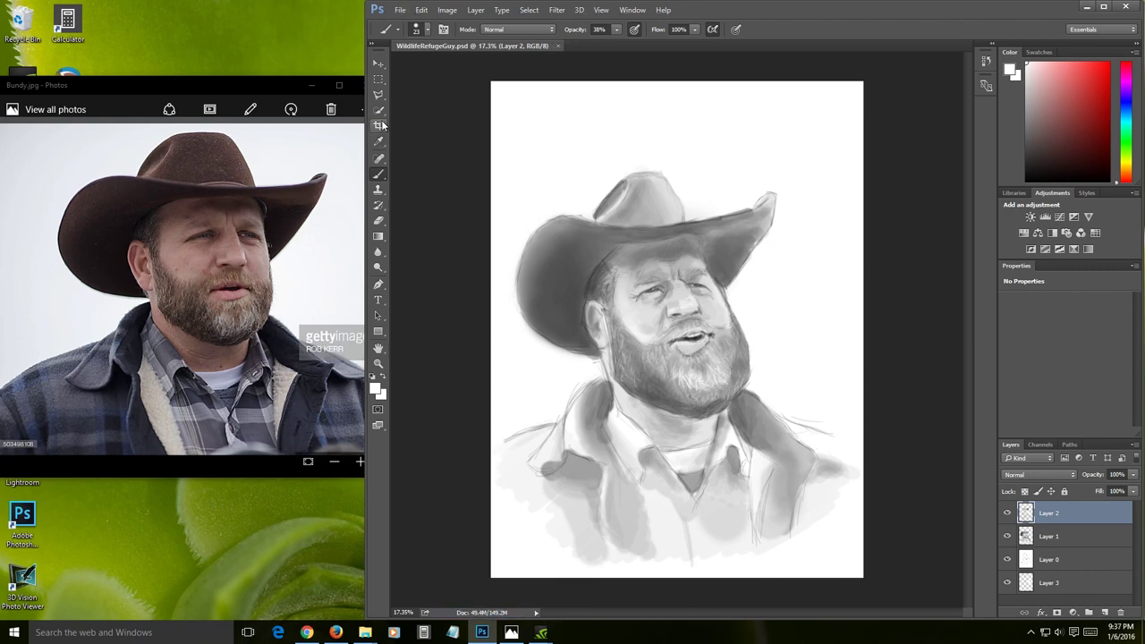
- Crop the canvas slightly tighter around the figure, trimming the margins on all sides
click(379, 125)
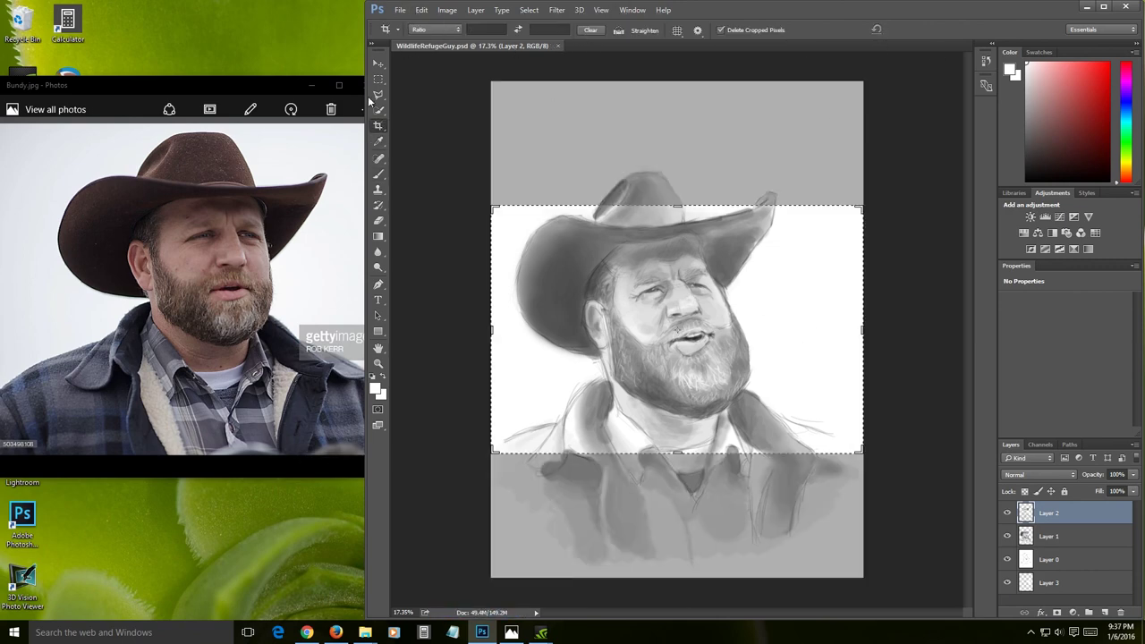
drag(860, 87, 838, 111)
key(Return)
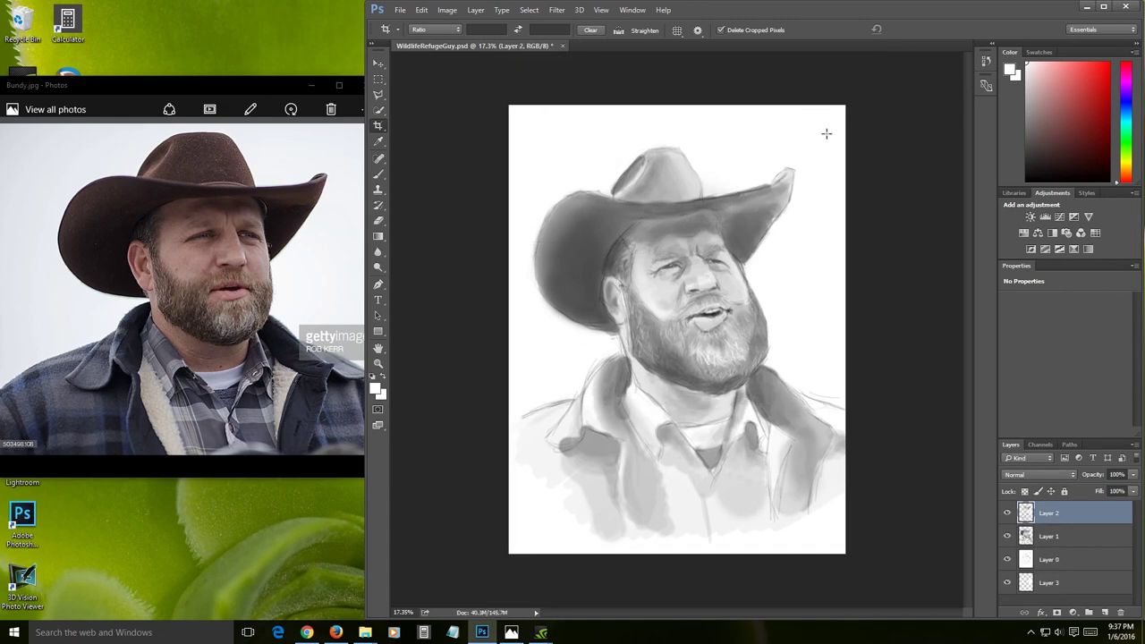
scroll(827, 133, down, 3)
scroll(863, 238, up, 4)
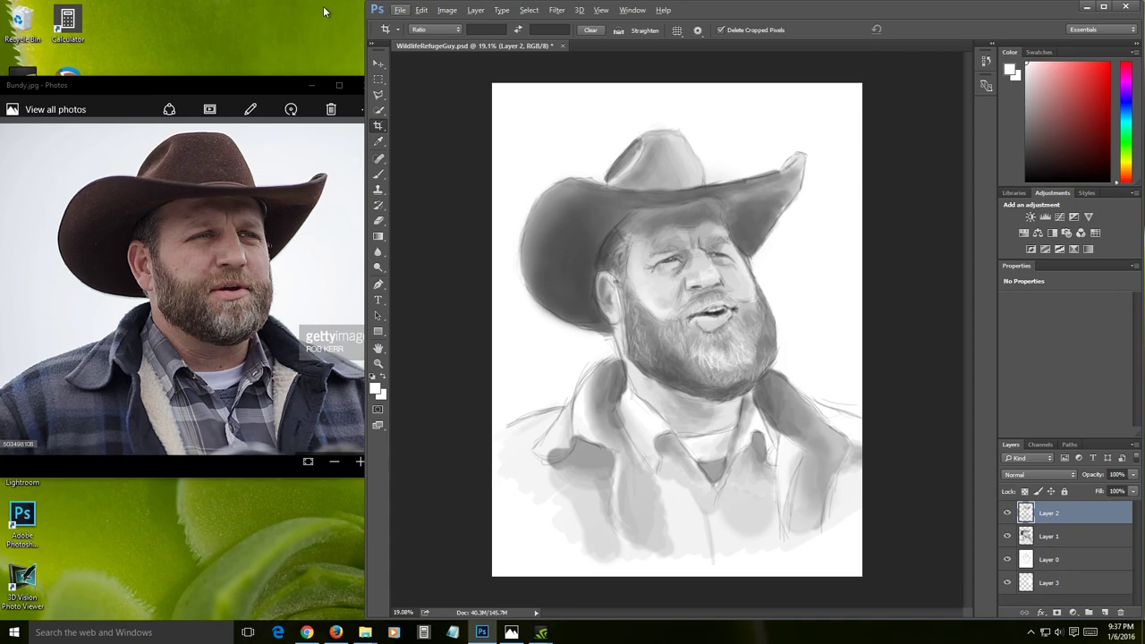